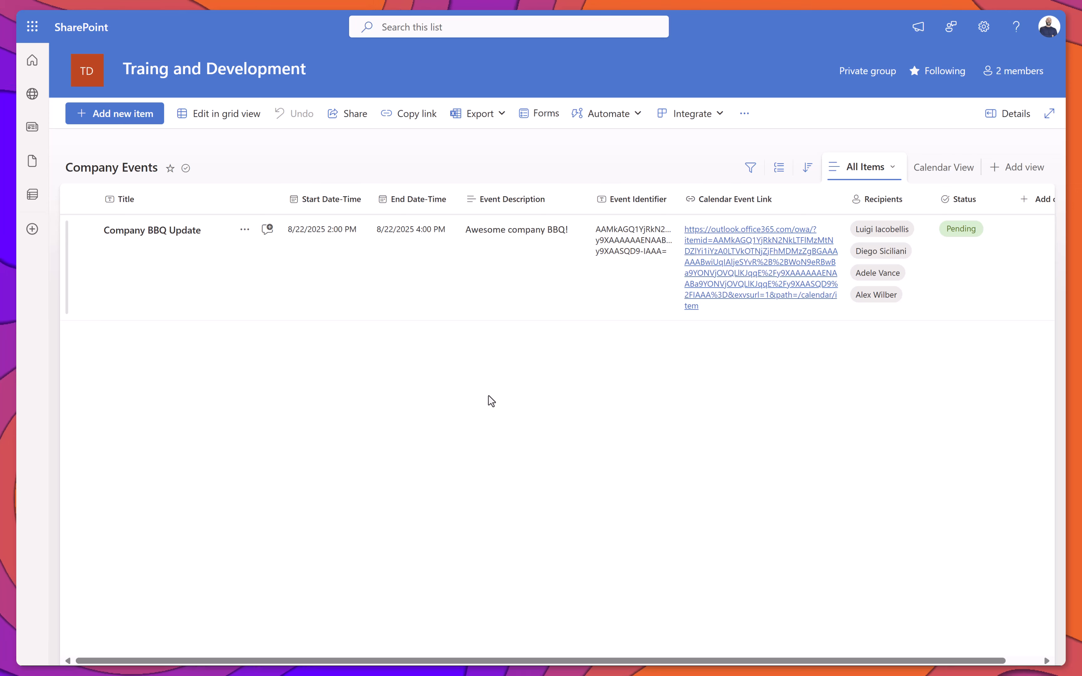
- Open the column settings of the Status column in the Company Events list
{"action": "left_click", "coordinate": [987, 203]}
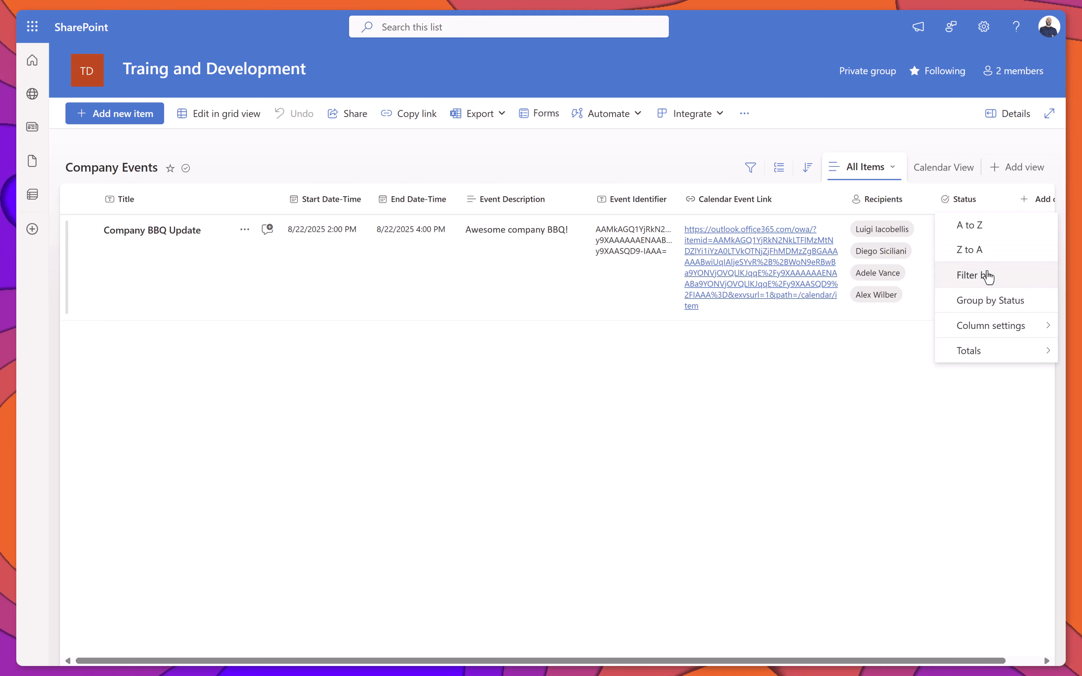
{"action": "mouse_move", "coordinate": [986, 336]}
{"action": "left_click", "coordinate": [825, 329]}
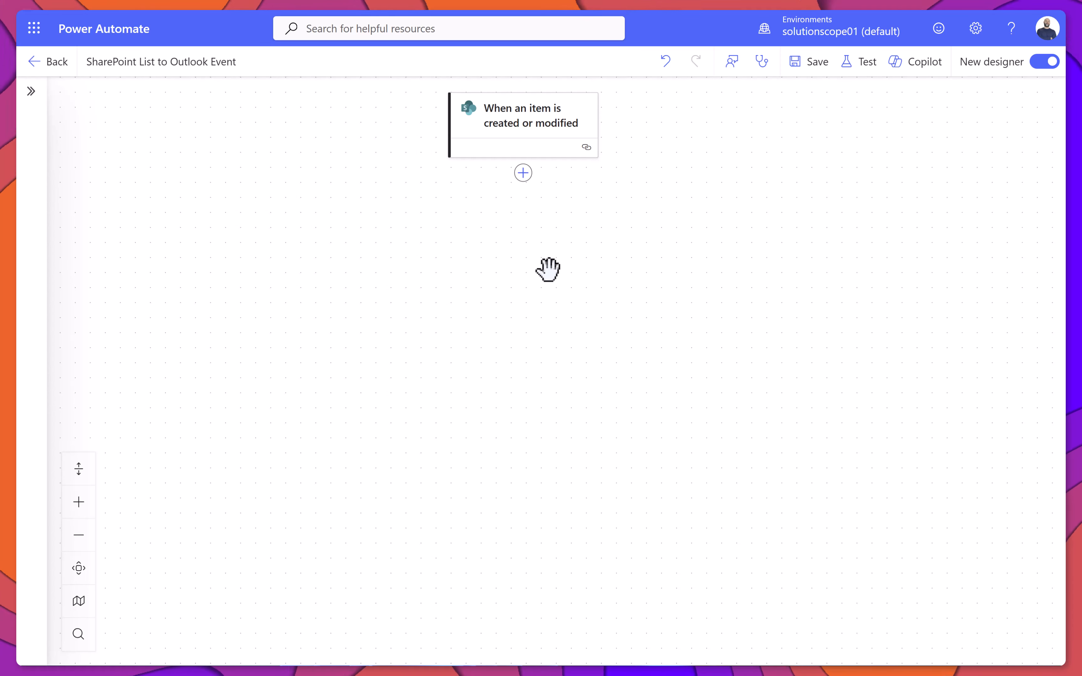
- In the SharePoint List to Outlook Event flow, add an Initialize variable action after the trigger and rename it "Initialize variable - attendeeEmails"
{"action": "left_click", "coordinate": [524, 174]}
{"action": "type", "text": "variable"}
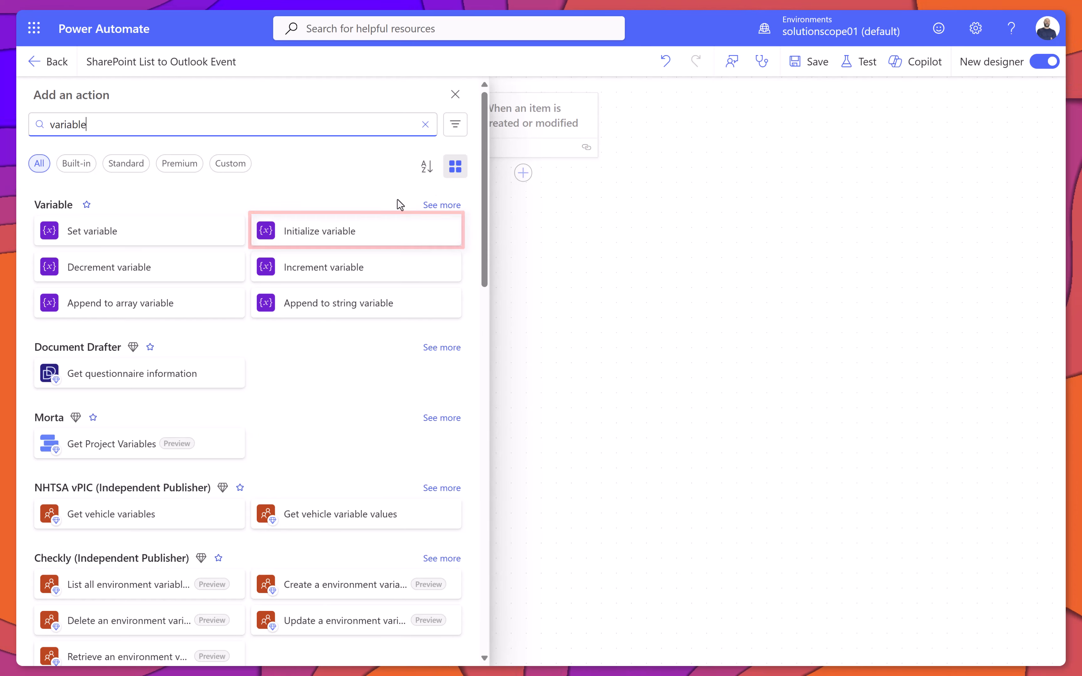
{"action": "left_click", "coordinate": [350, 231]}
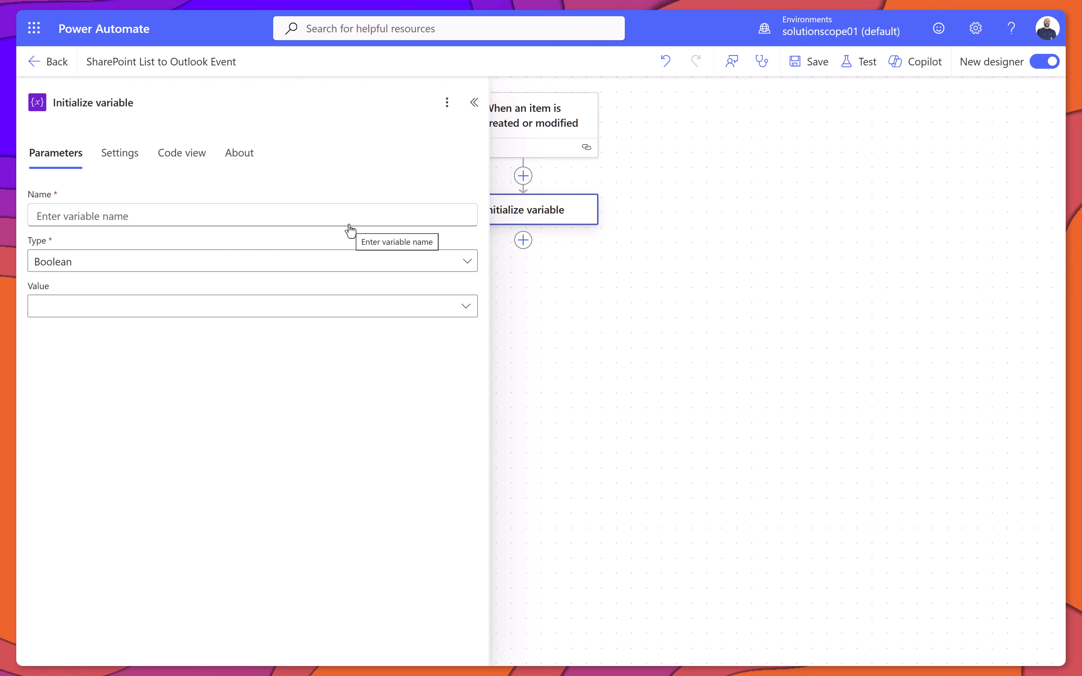
{"action": "left_click", "coordinate": [210, 102]}
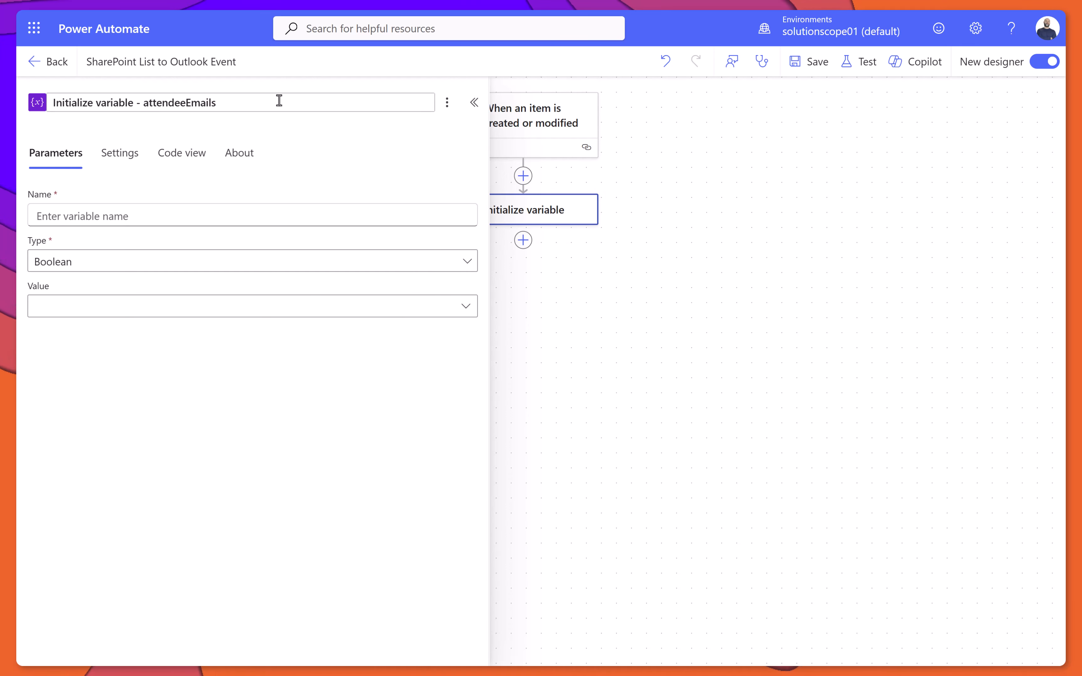
- Name the variable attendeeEmails and set its type to Array
{"action": "left_click", "coordinate": [261, 211]}
{"action": "type", "text": "attendeeEmails"}
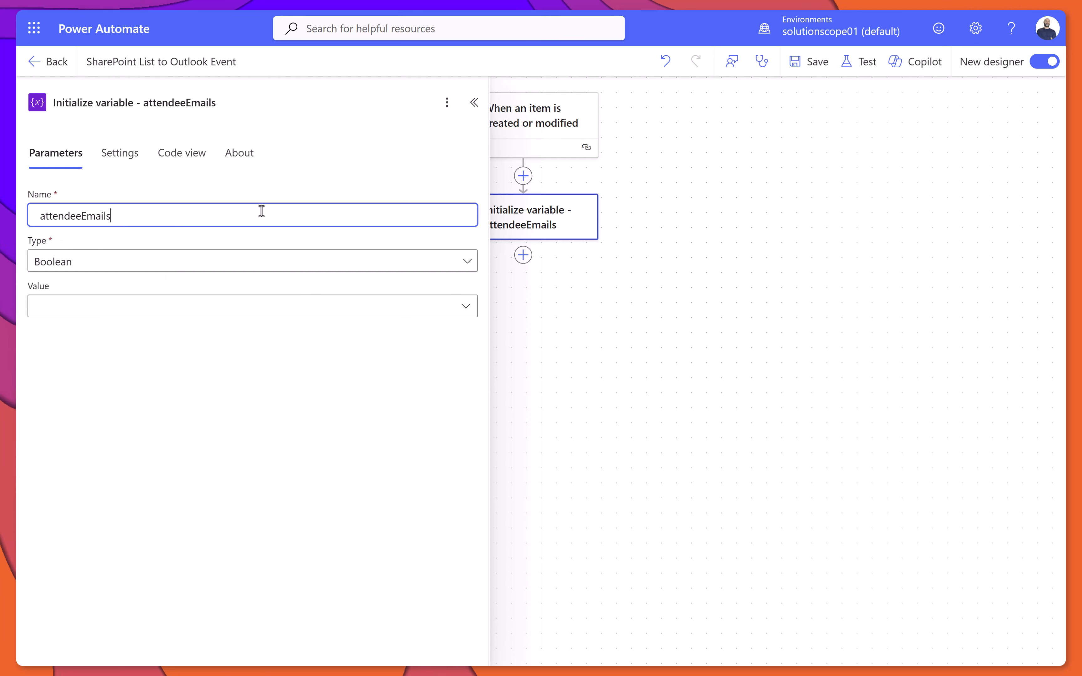
{"action": "left_click", "coordinate": [265, 263]}
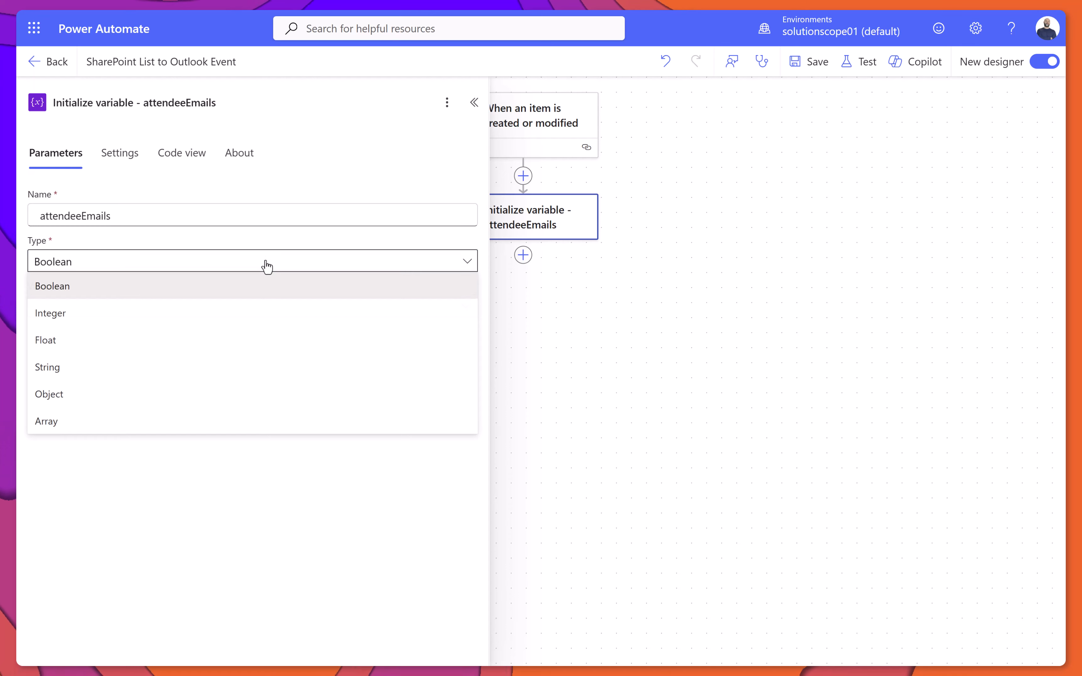
{"action": "left_click", "coordinate": [256, 420]}
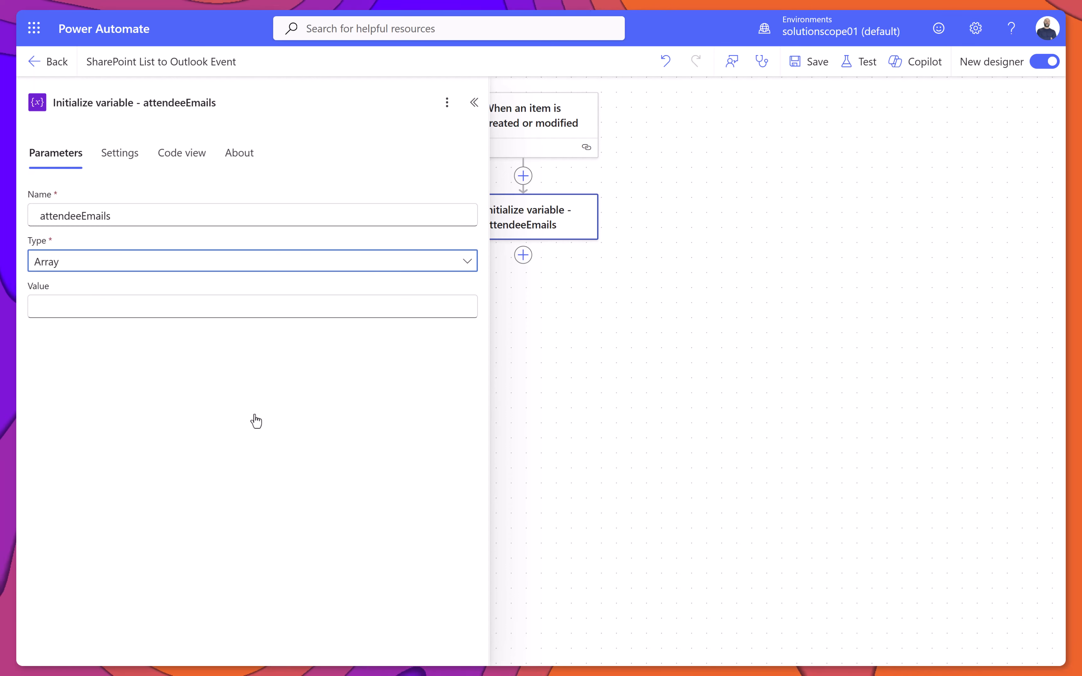
{"action": "left_click", "coordinate": [508, 324]}
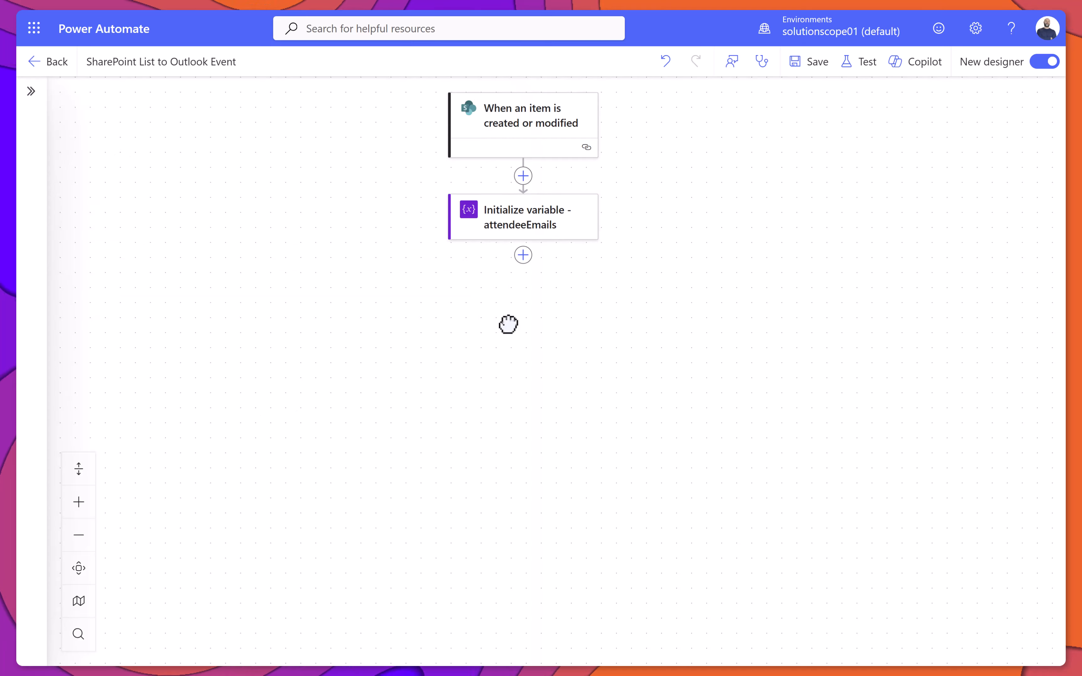
- Add an Apply to each action after the variable initialization and rename it "Apply to each - attendeeEmails"
{"action": "left_click", "coordinate": [523, 255]}
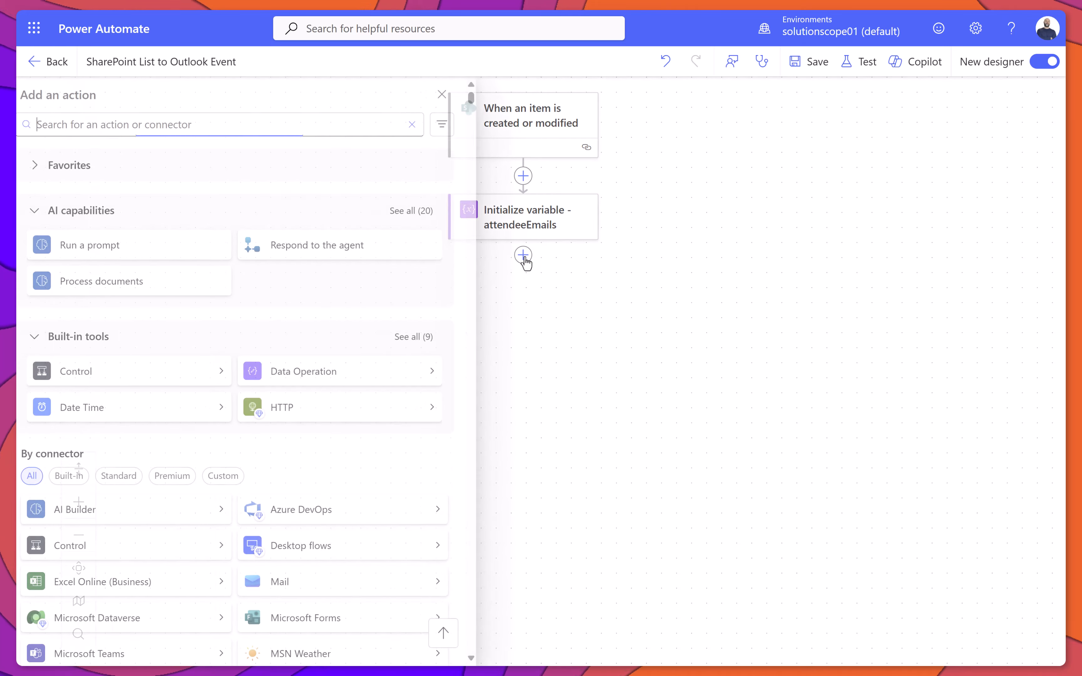
{"action": "type", "text": "apply to each"}
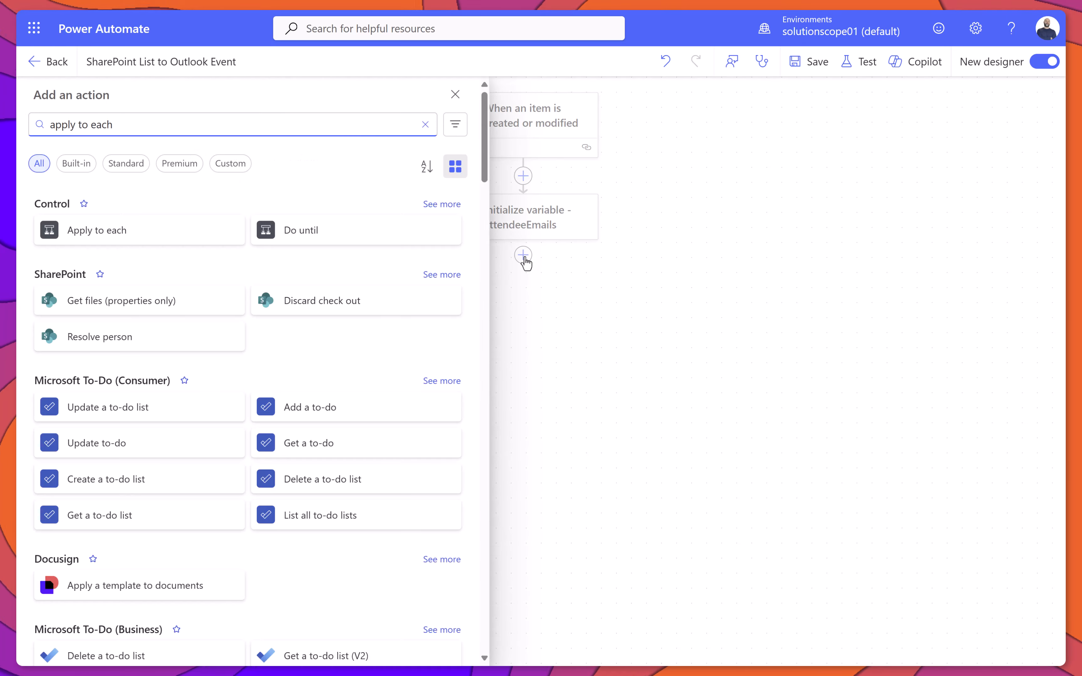
{"action": "left_click", "coordinate": [186, 230]}
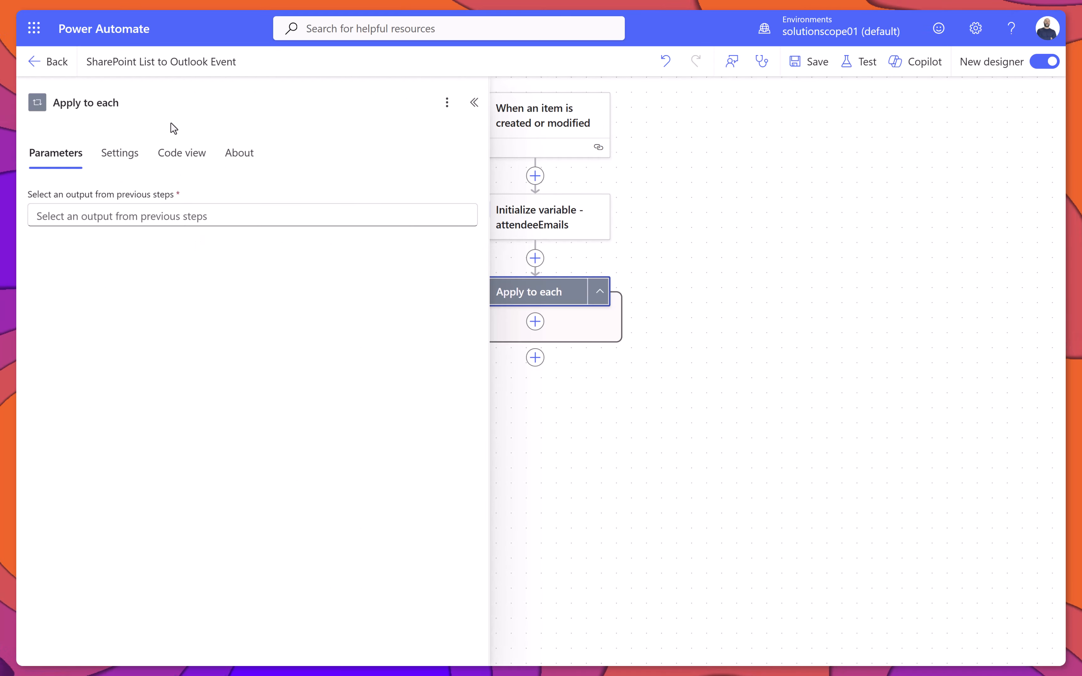
{"action": "left_click", "coordinate": [168, 108]}
{"action": "type", "text": "-"}
{"action": "type", "text": "attendeeEmails"}
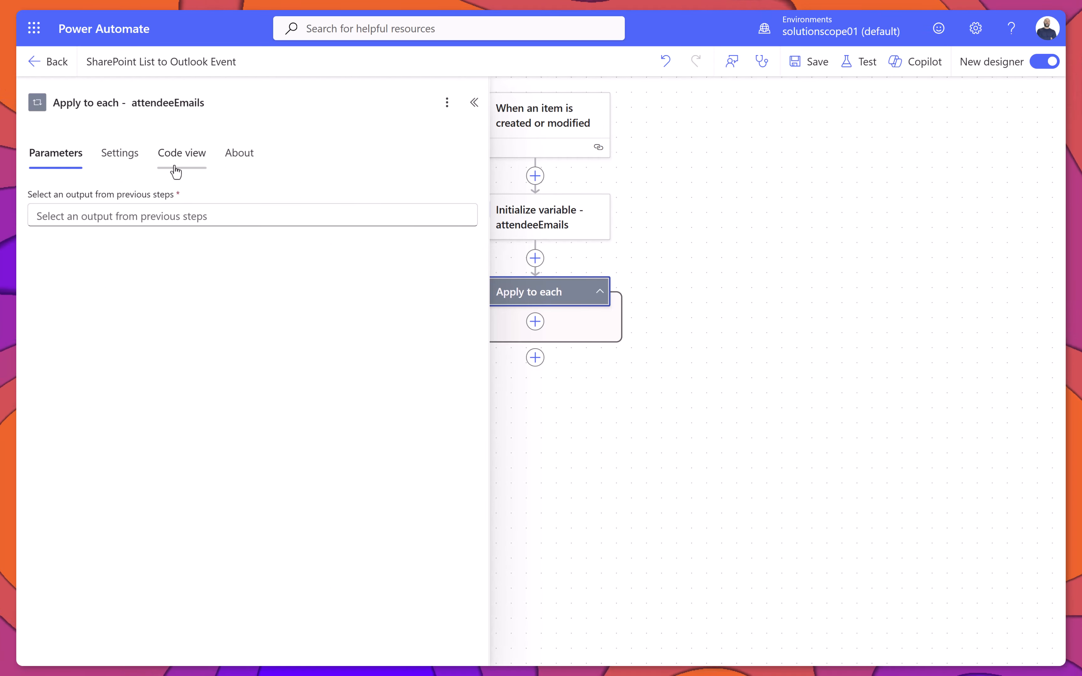
- Set the loop's input to the expression coalesce(triggerOutputs()?['body/Recipients'], array())
{"action": "left_click", "coordinate": [178, 214]}
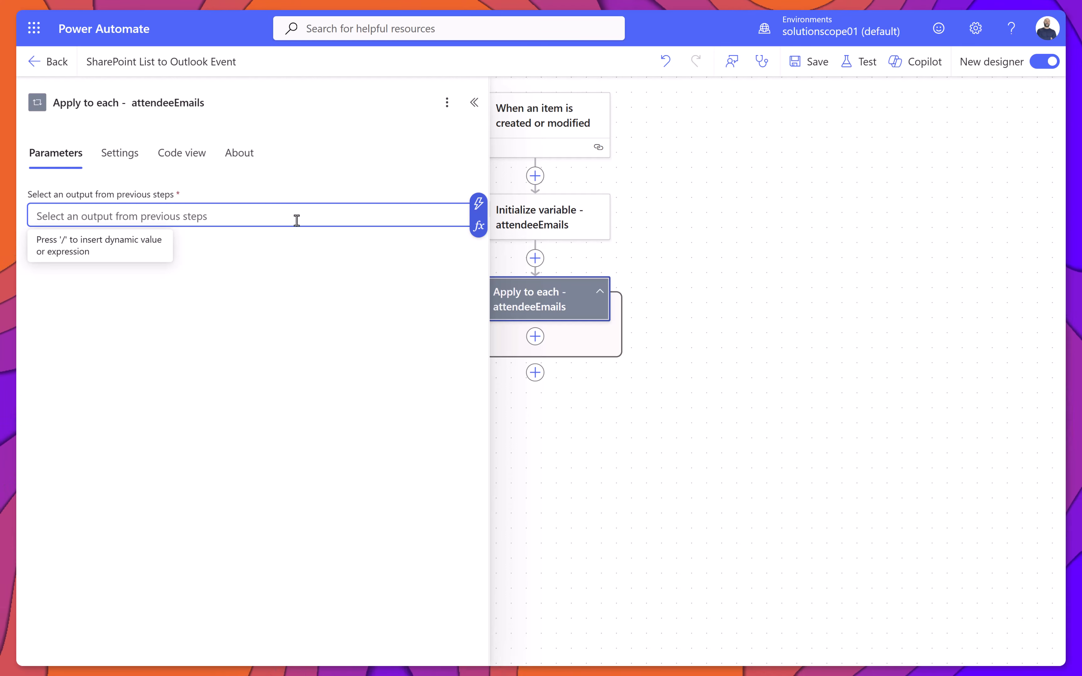
{"action": "left_click", "coordinate": [478, 225]}
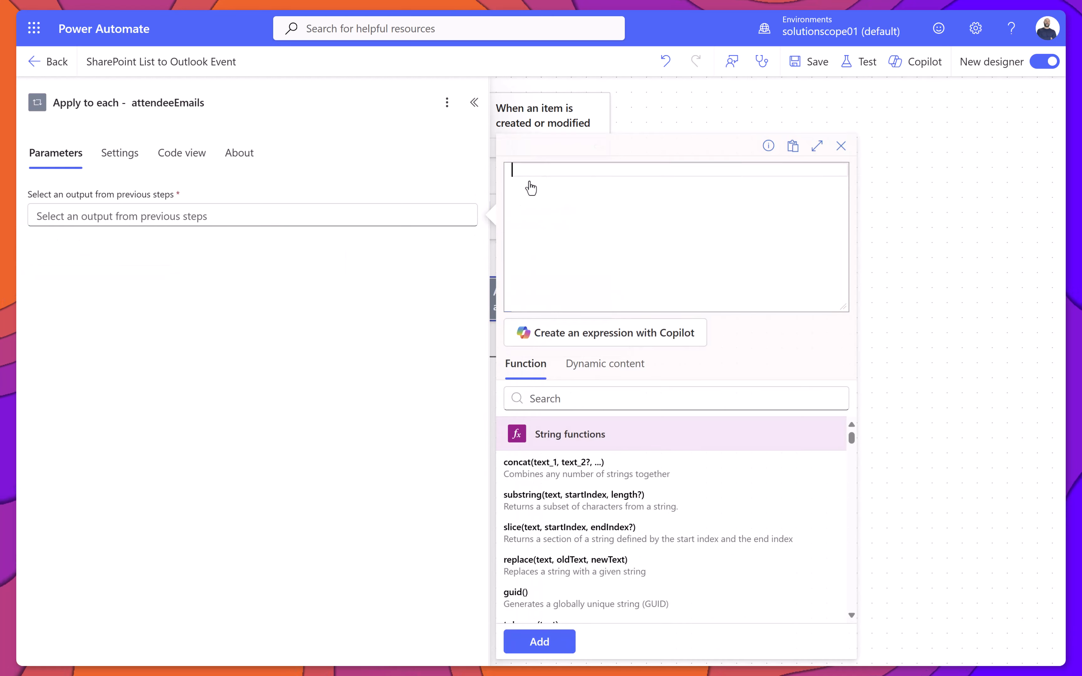
{"action": "type", "text": "coalesce(triggerOutputs()?['body/Recipients'], array())"}
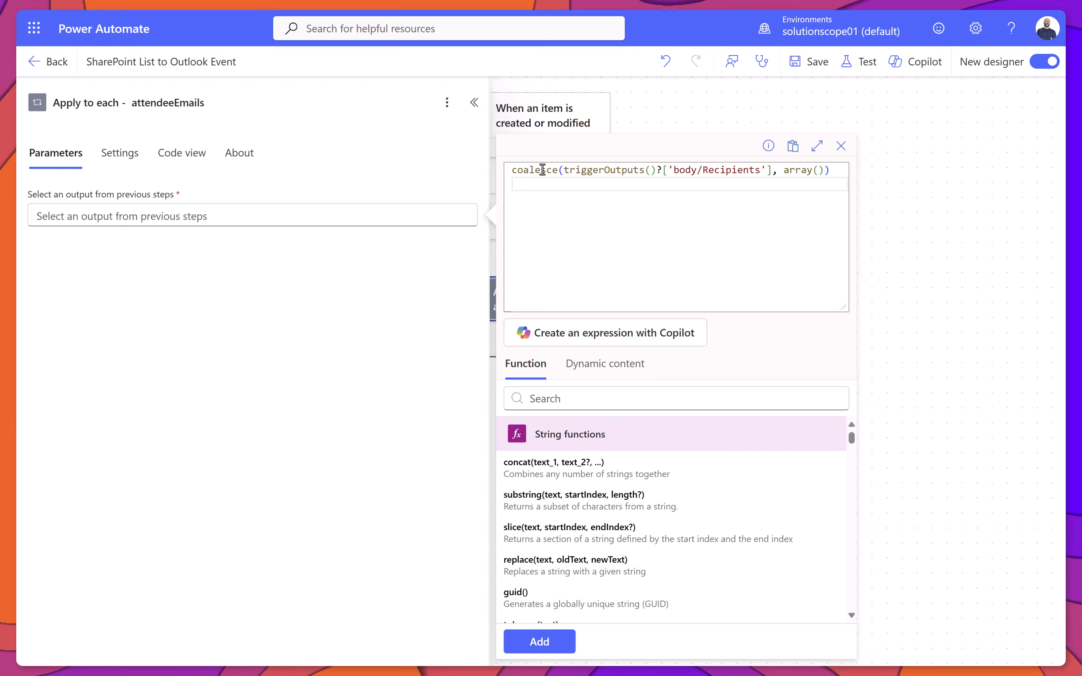
{"action": "left_click", "coordinate": [542, 643]}
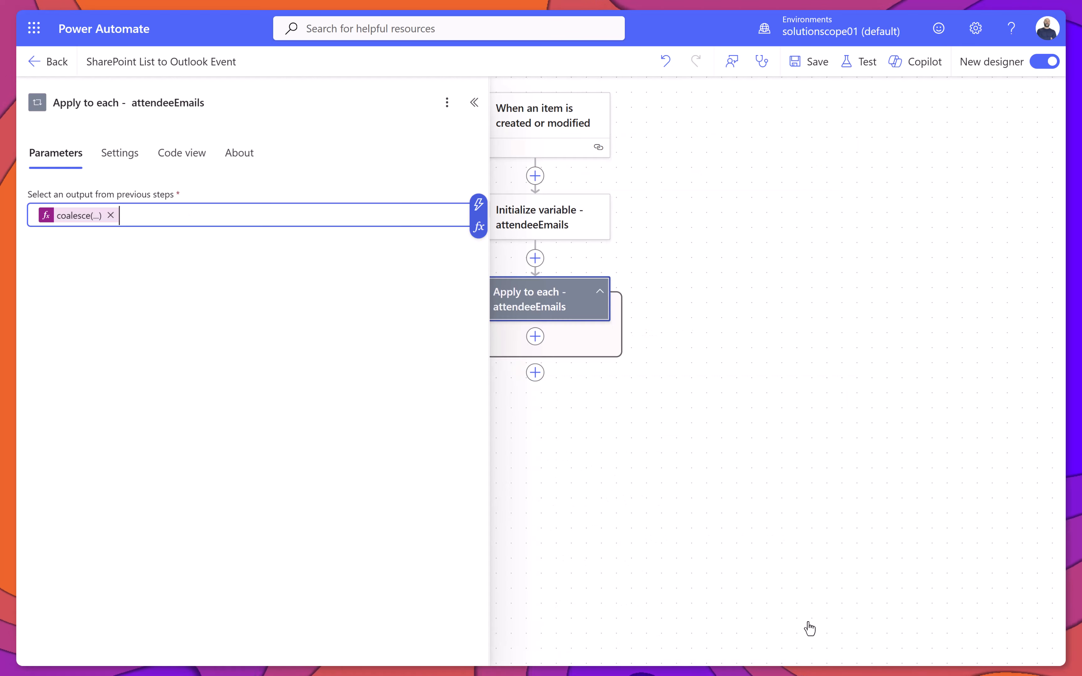
{"action": "left_click", "coordinate": [806, 536]}
- Add an Append to array variable action inside the Apply to each loop and select attendeeEmails as its variable
{"action": "left_click", "coordinate": [536, 337]}
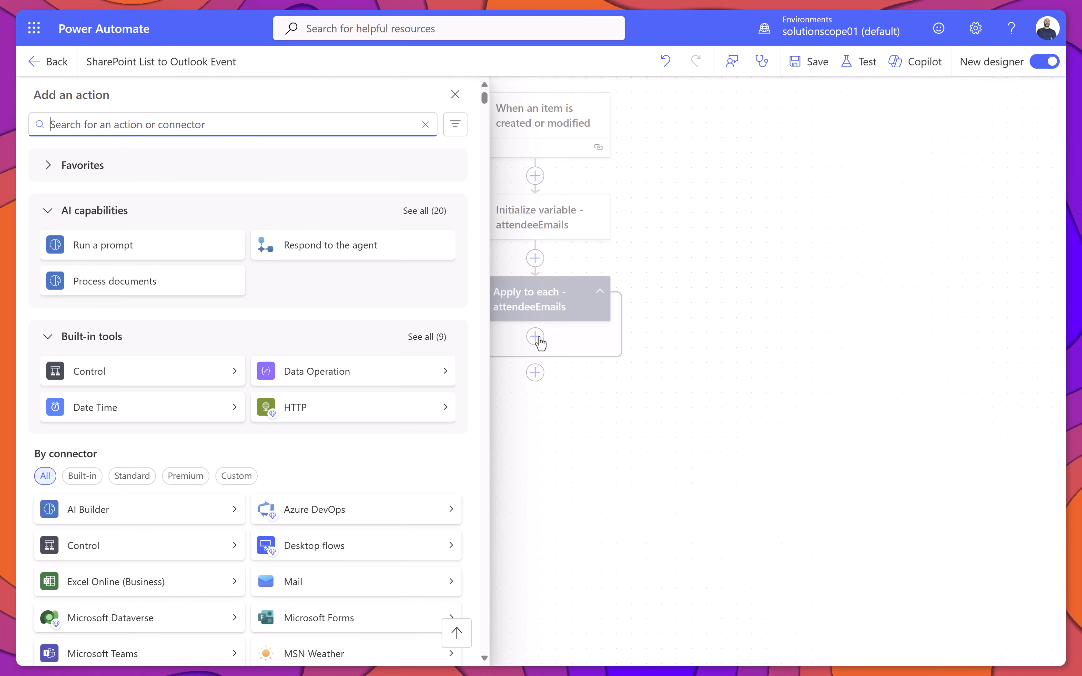
{"action": "type", "text": "append"}
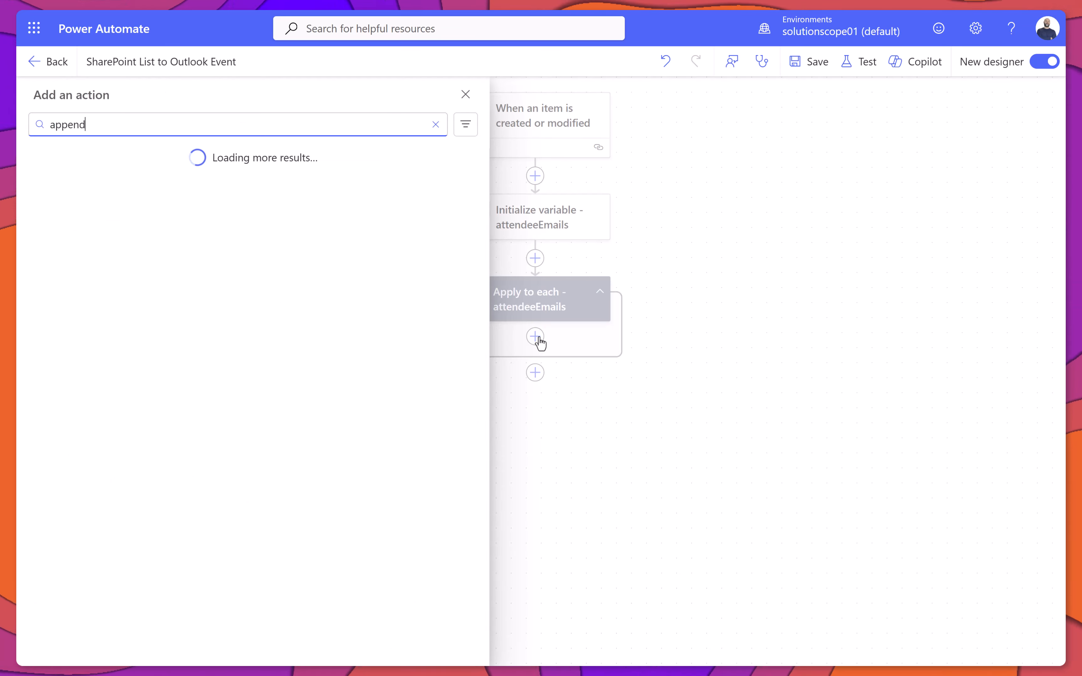
{"action": "type", "text": " to array"}
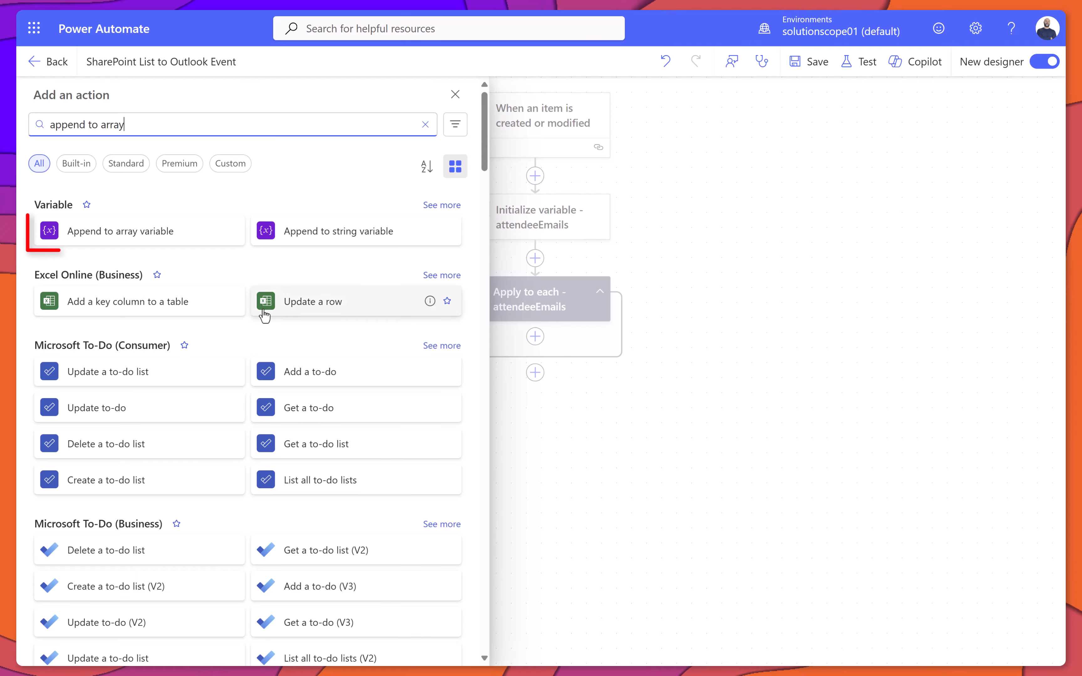
{"action": "left_click", "coordinate": [176, 237]}
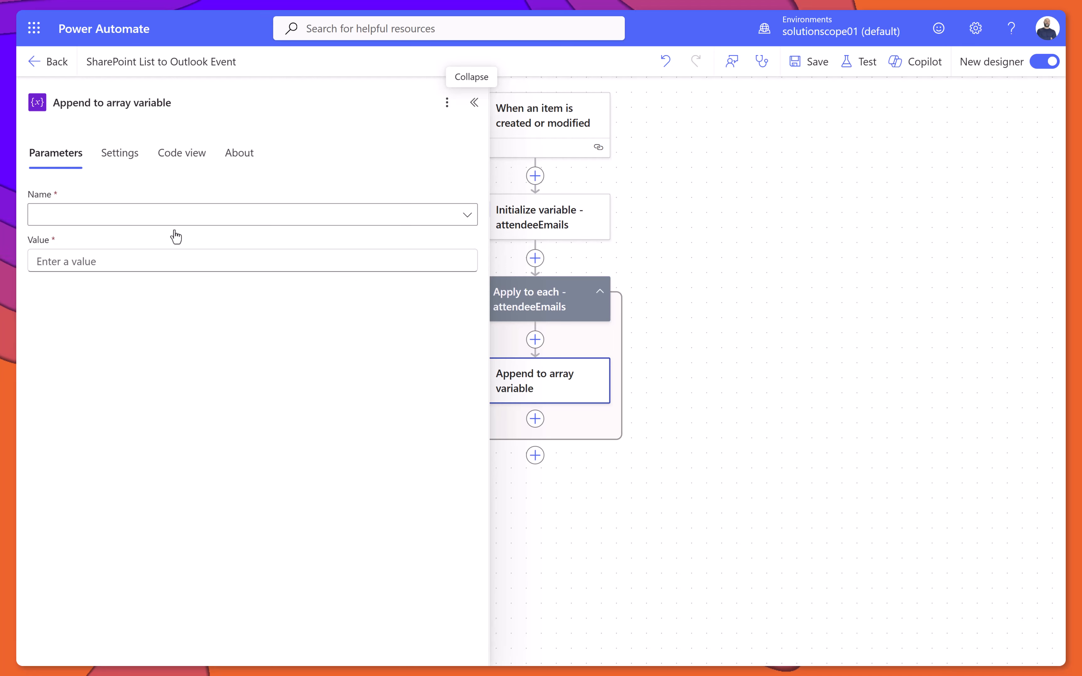
{"action": "left_click", "coordinate": [159, 215]}
{"action": "left_click", "coordinate": [157, 241]}
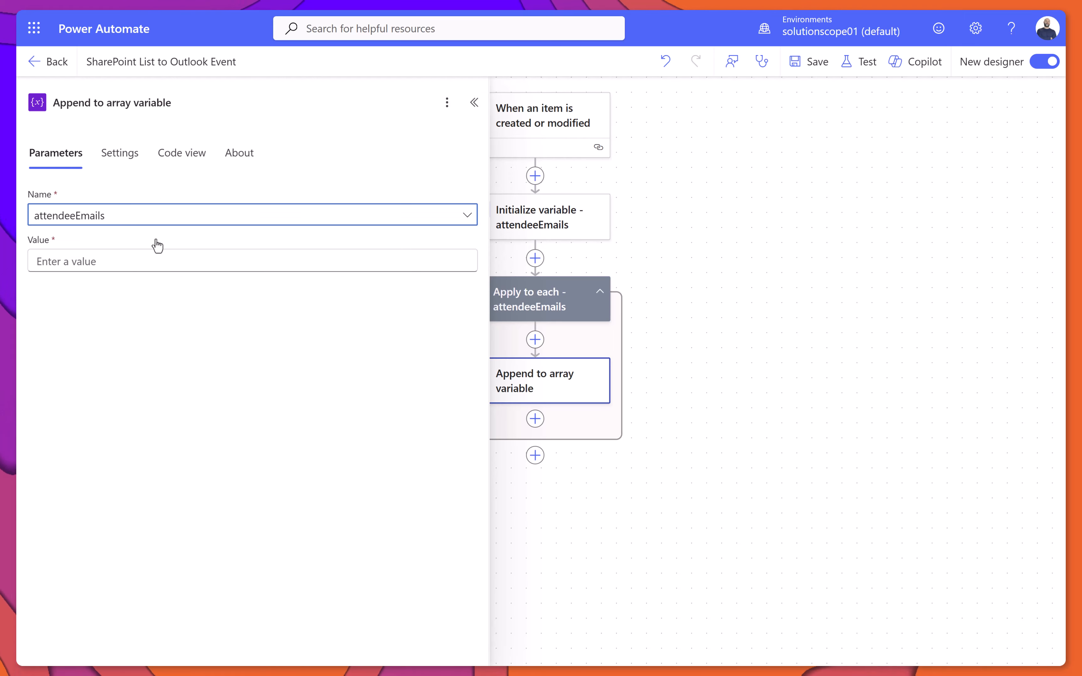
- Set the appended value to the trigger's Recipients Email dynamic content and save the flow
{"action": "left_click", "coordinate": [147, 257]}
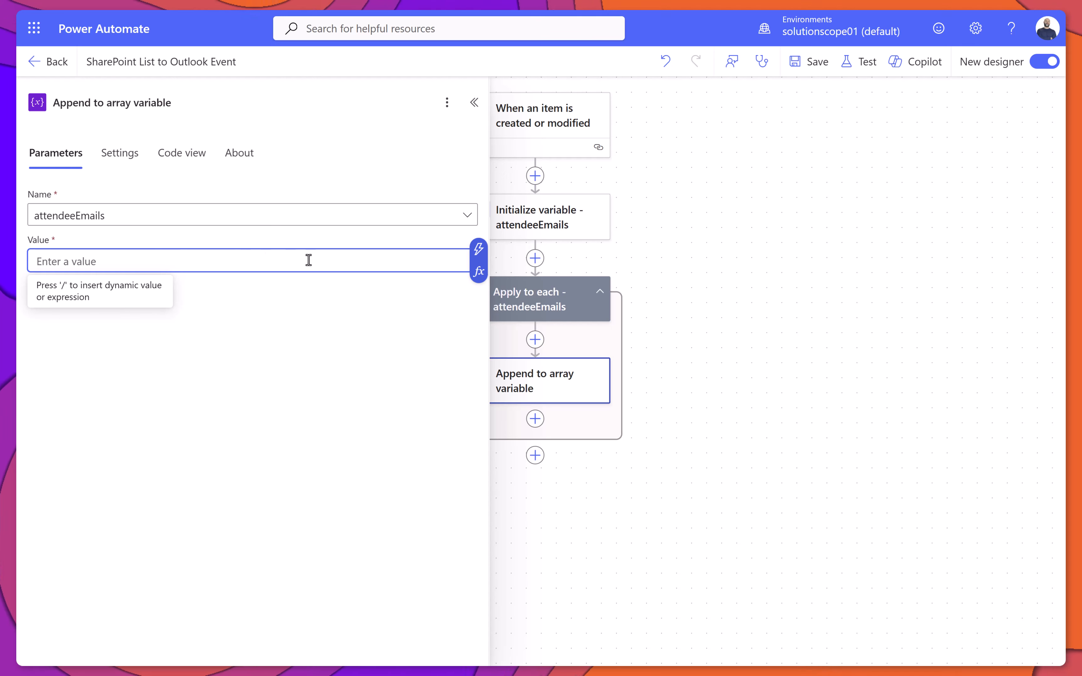
{"action": "left_click", "coordinate": [479, 249]}
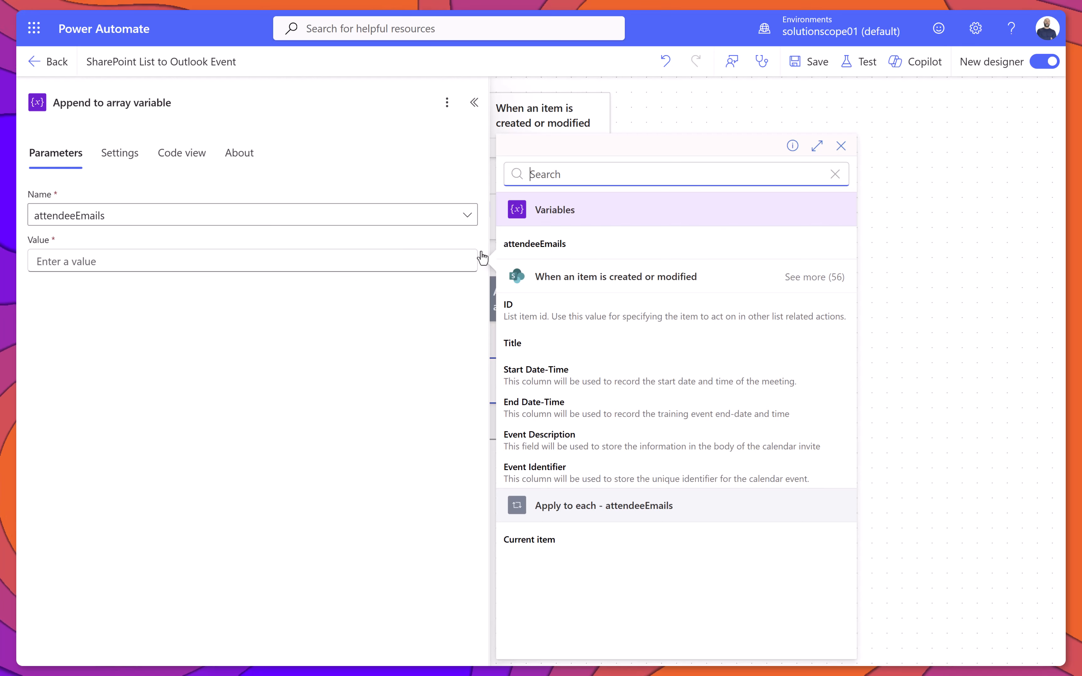
{"action": "left_click", "coordinate": [803, 278]}
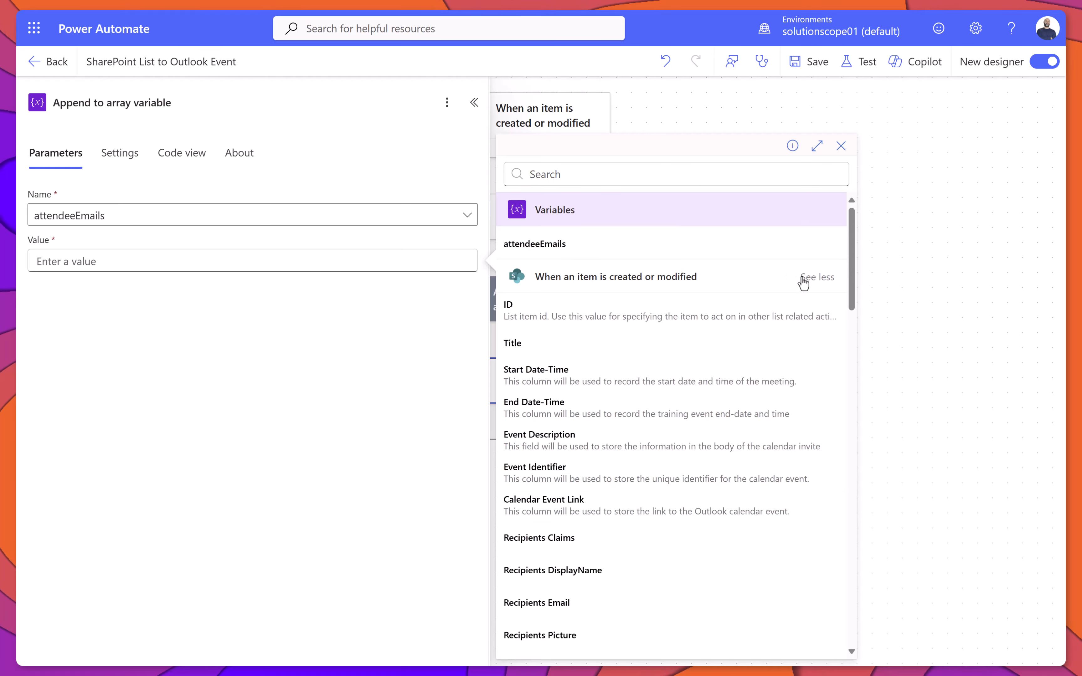
{"action": "scroll", "coordinate": [683, 424], "scroll_direction": "down", "scroll_amount": 3}
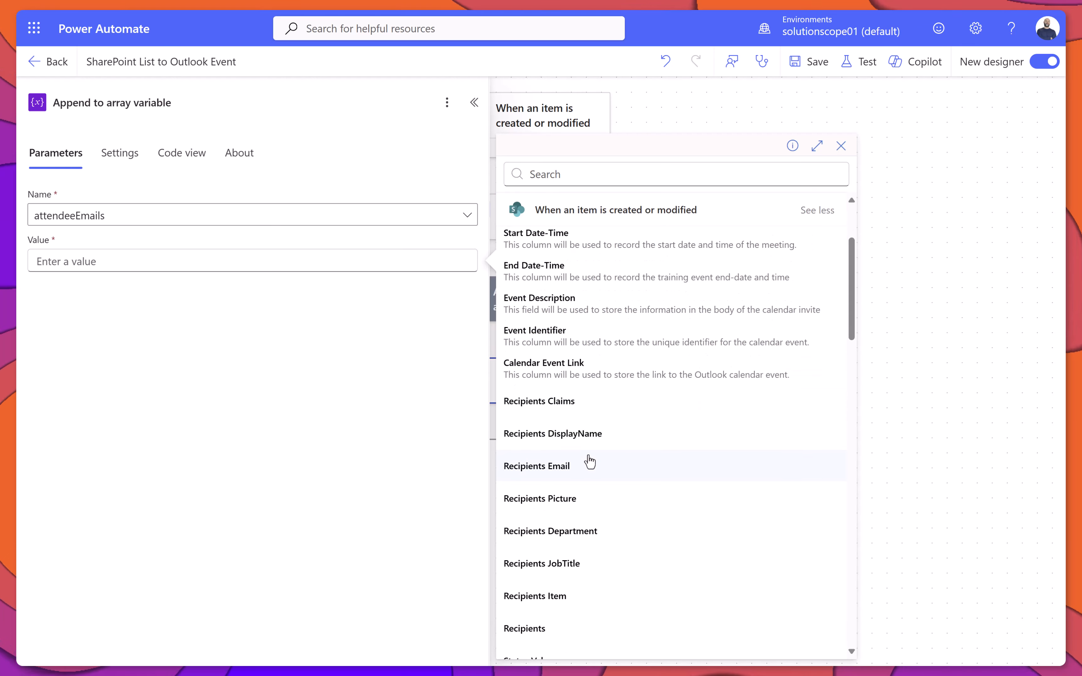
{"action": "left_click", "coordinate": [550, 466]}
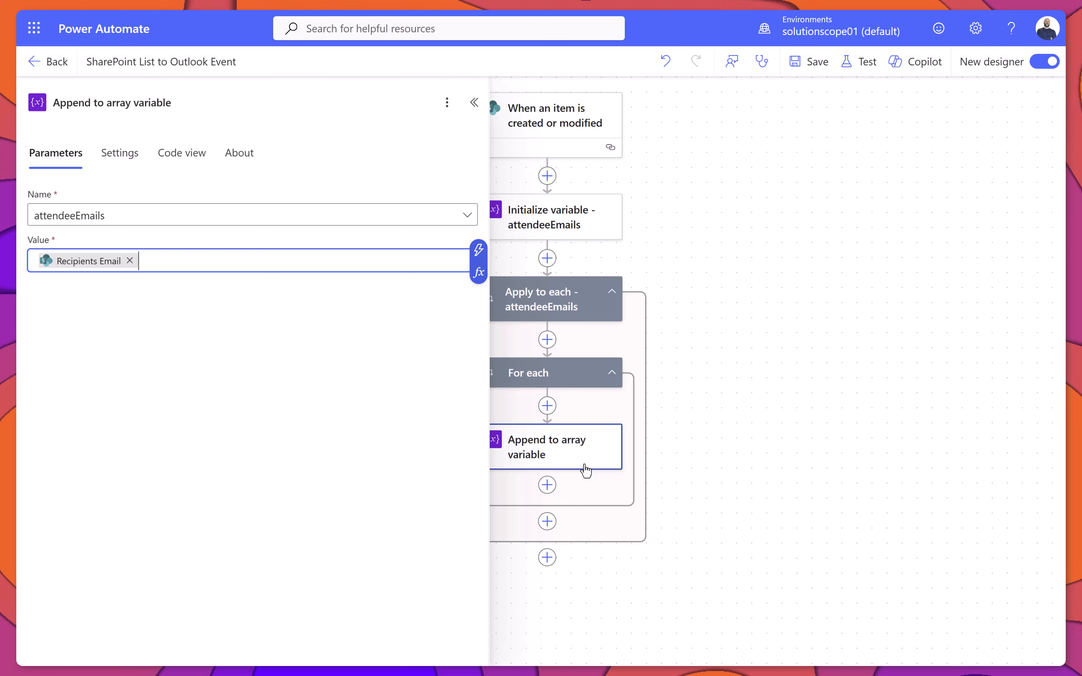
{"action": "left_click", "coordinate": [764, 455]}
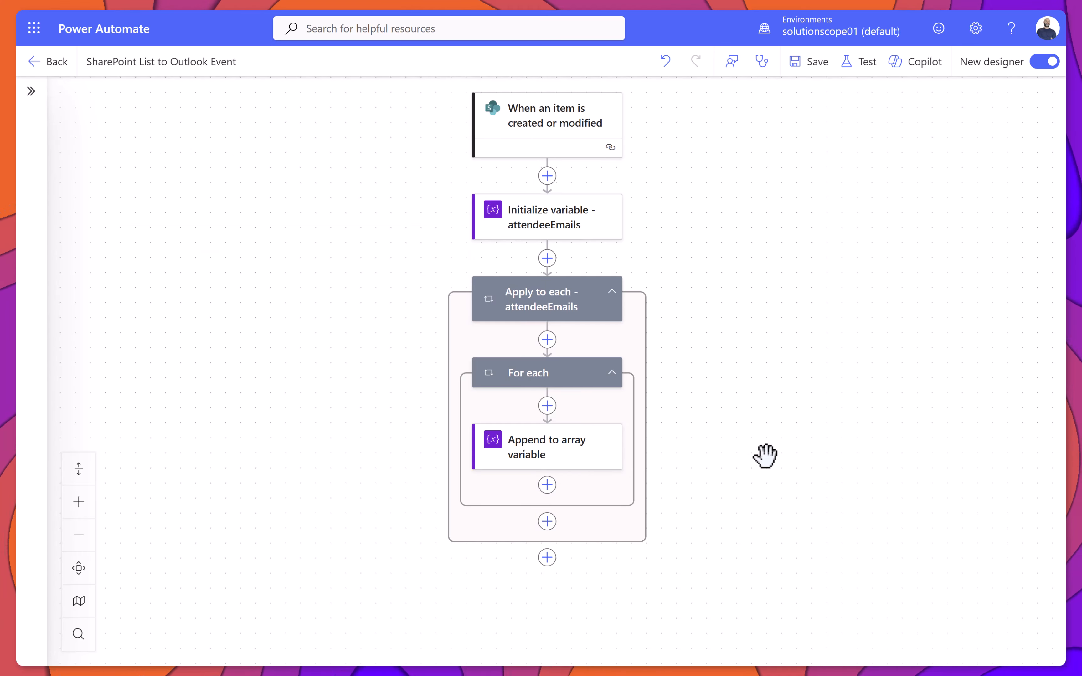
{"action": "left_click", "coordinate": [809, 67]}
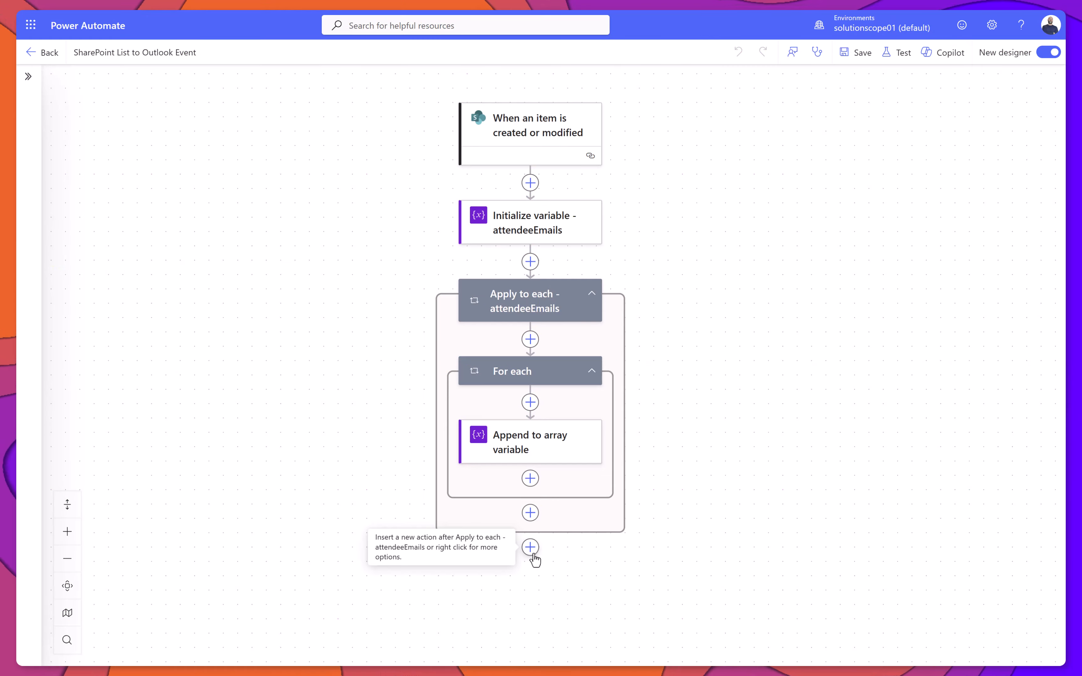
- Add a Compose action after the outer Apply to each loop and rename it "Compose - requiredAttendees"
{"action": "left_click", "coordinate": [533, 554]}
{"action": "type", "text": "Compose"}
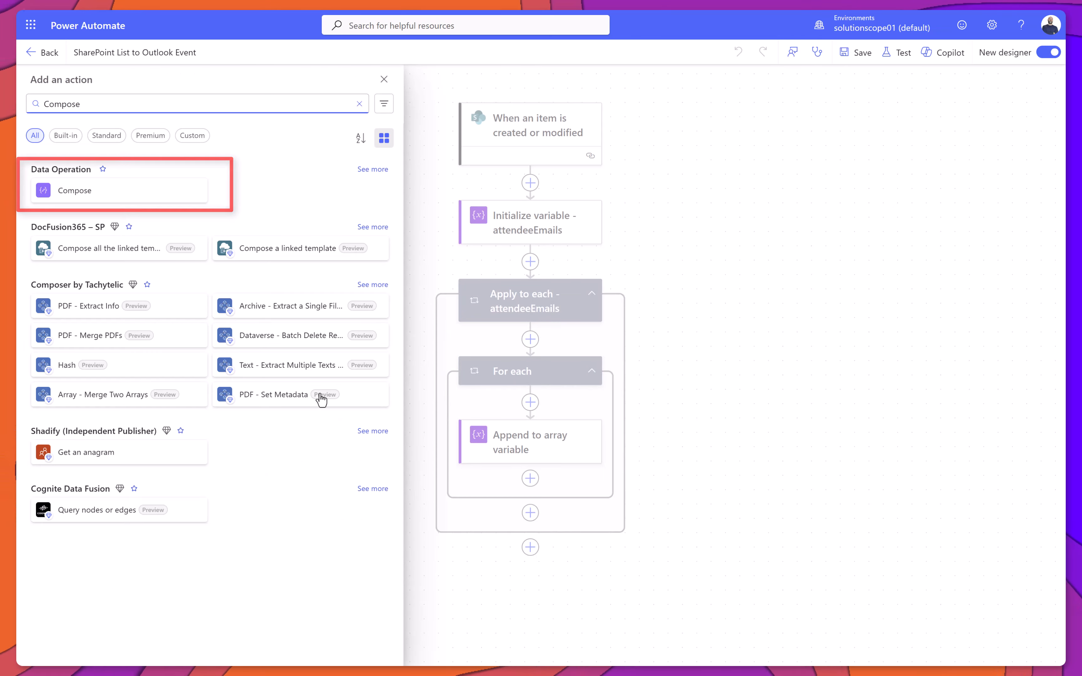
{"action": "left_click", "coordinate": [166, 203]}
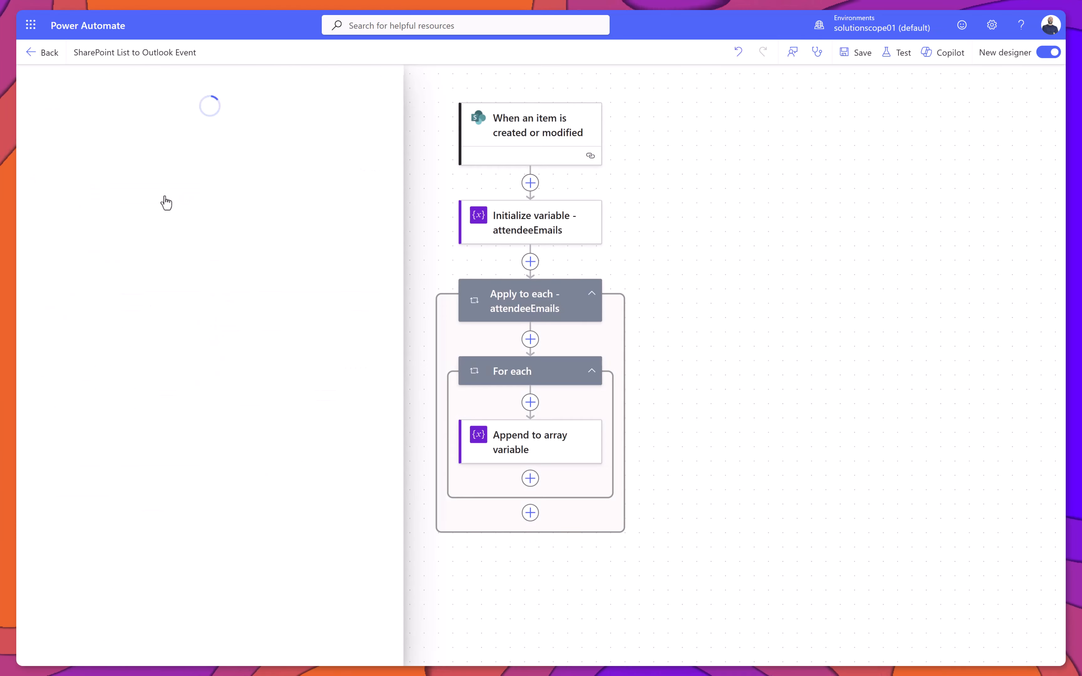
{"action": "left_click", "coordinate": [142, 91]}
{"action": "type", "text": "- requiredAttendees"}
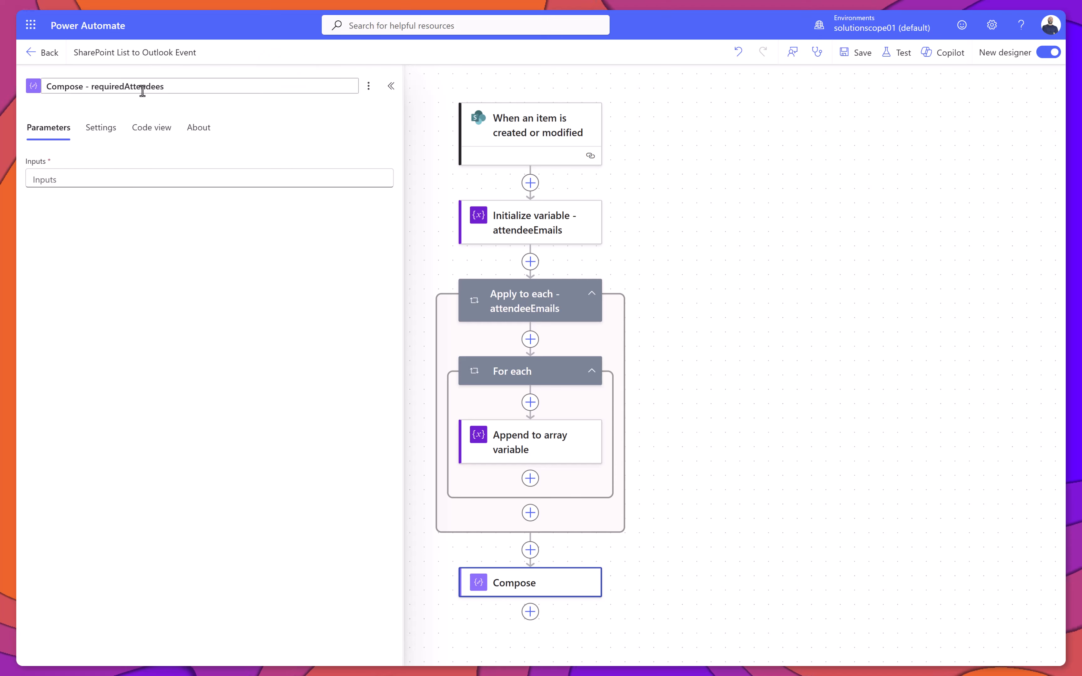
- Set the Compose action's input to the expression if(equals(length(variables('attendeeEmails')), 0), '', join(variables('attendeeEmails'), ';'))
{"action": "left_click", "coordinate": [132, 180]}
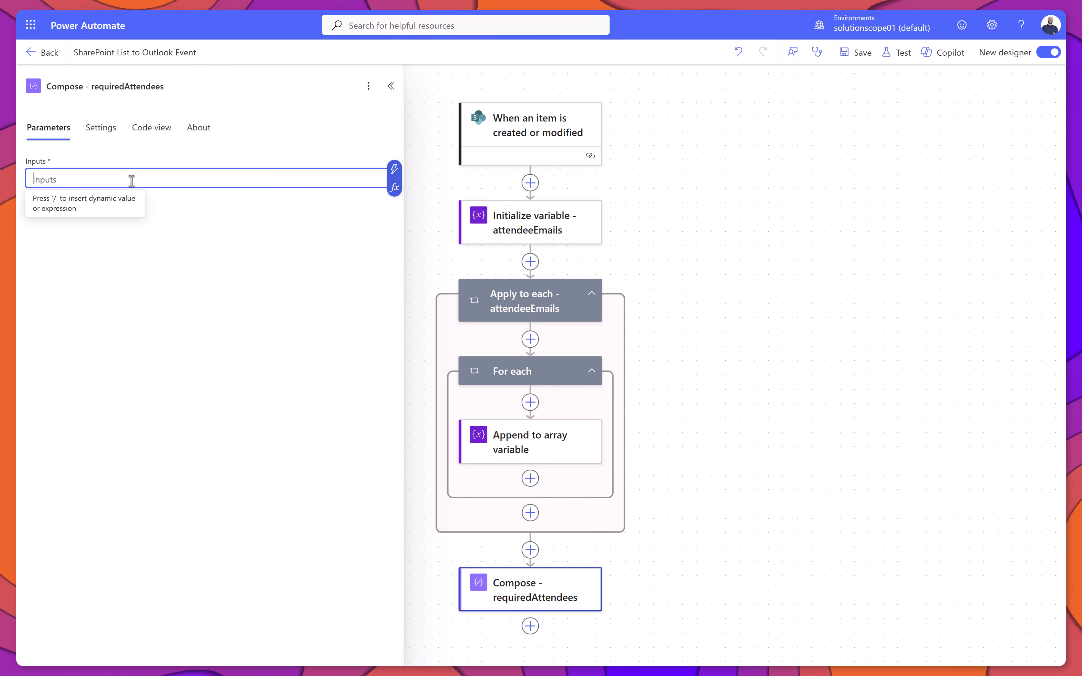
{"action": "left_click", "coordinate": [394, 188]}
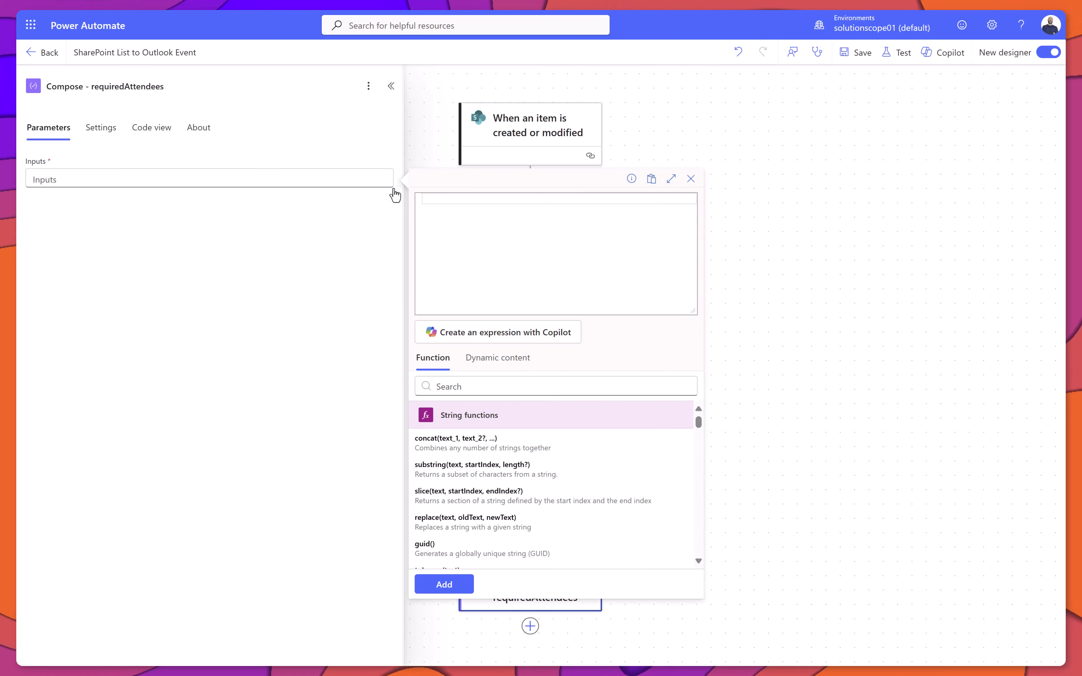
{"action": "type", "text": "if(   equals(length(variables('attendeeEmails')), 0),   '',   join(variables('attendeeEmails'), ';') )"}
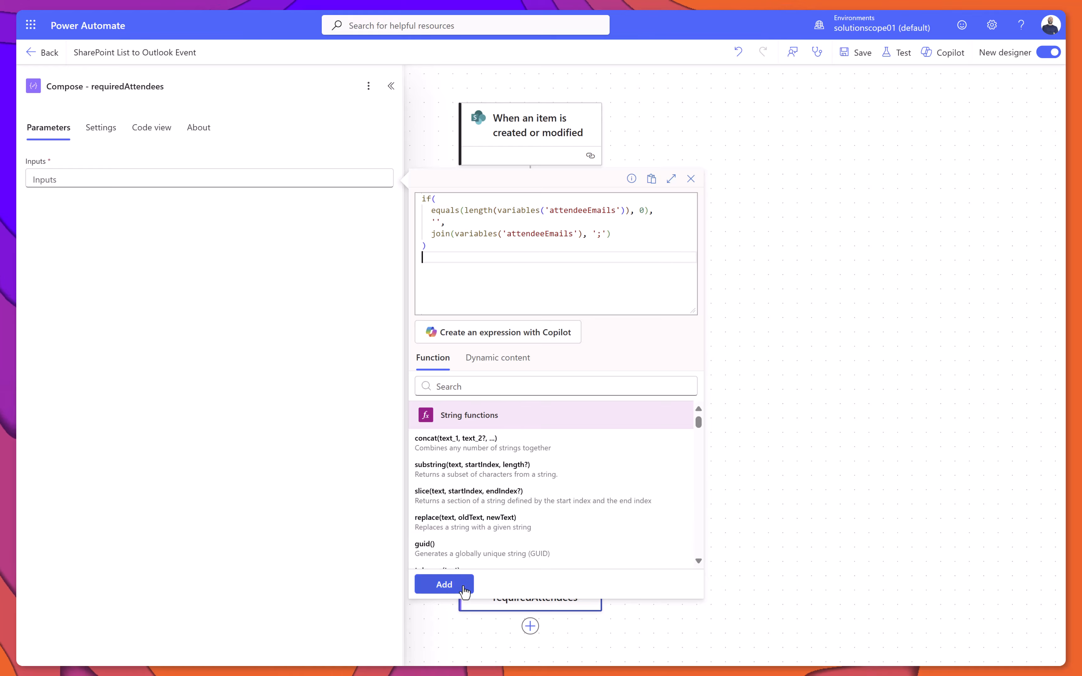
{"action": "left_click", "coordinate": [447, 584]}
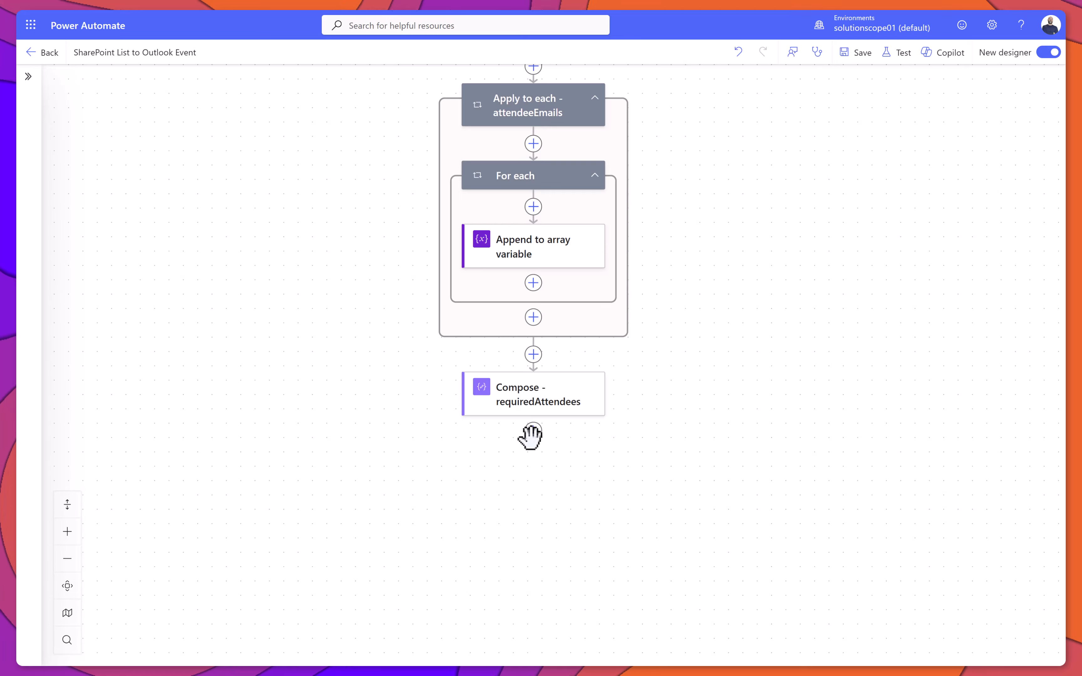
- Add a Control Switch action after the Compose - requiredAttendees action
{"action": "left_click", "coordinate": [533, 430]}
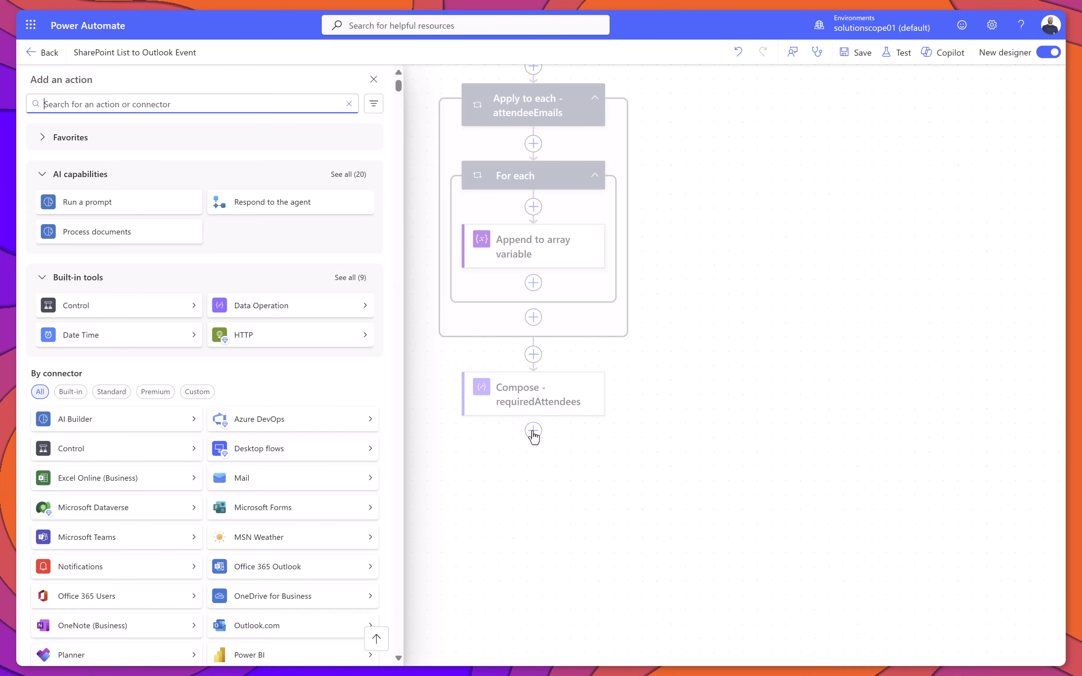
{"action": "type", "text": "switch"}
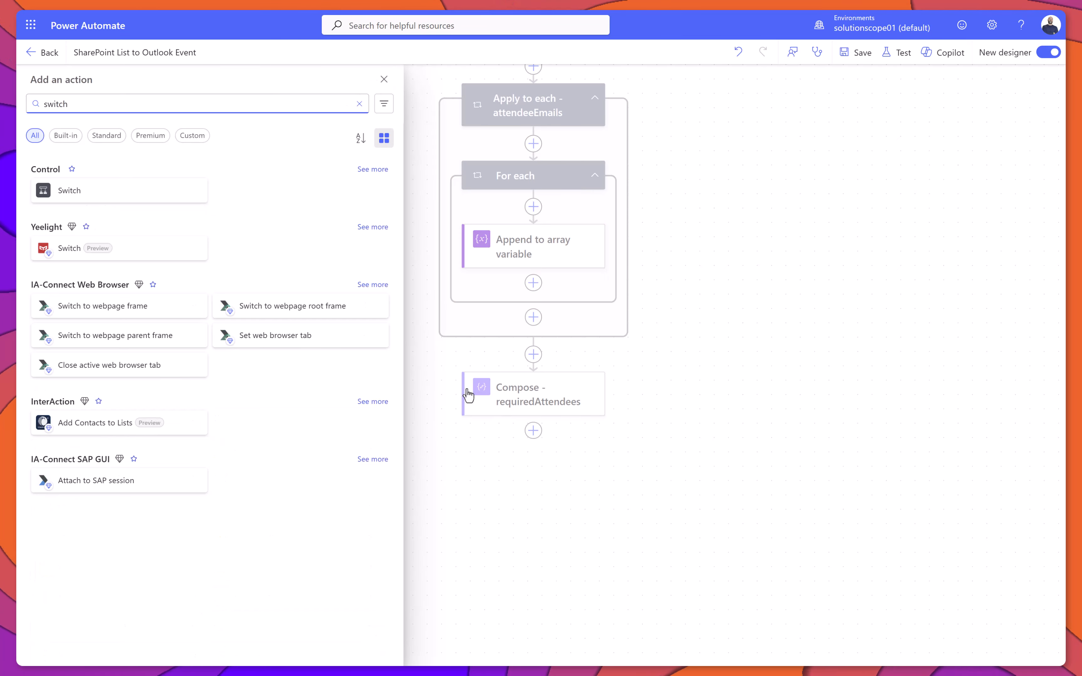
{"action": "left_click", "coordinate": [180, 194]}
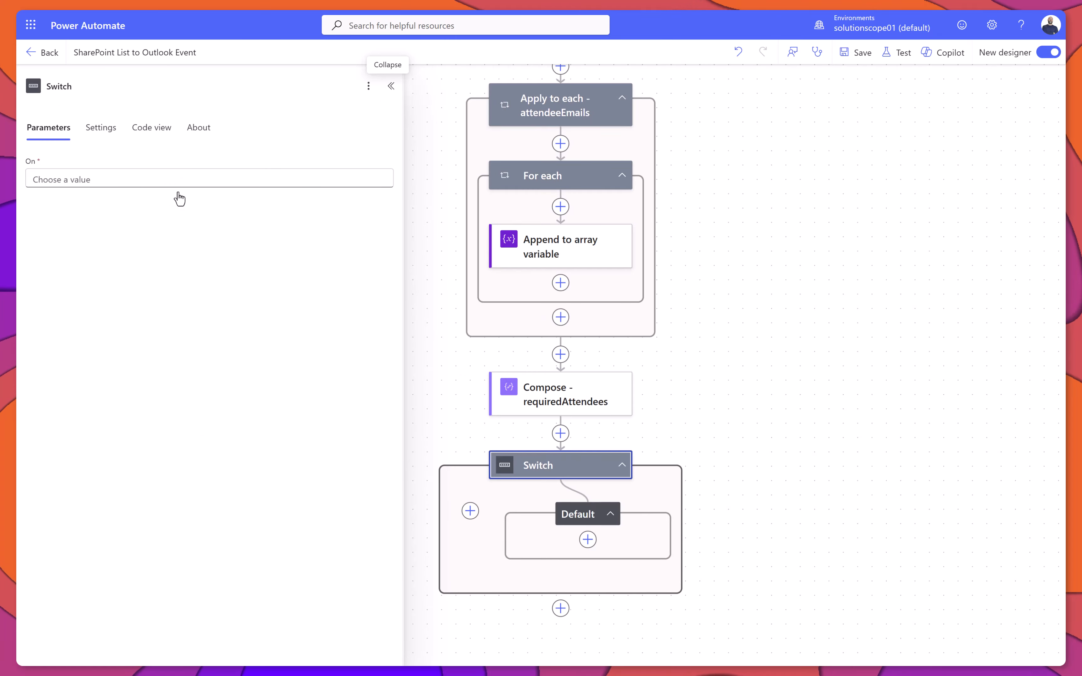
- Set the Switch action's On value to the trigger's Status Value dynamic content
{"action": "left_click", "coordinate": [135, 181]}
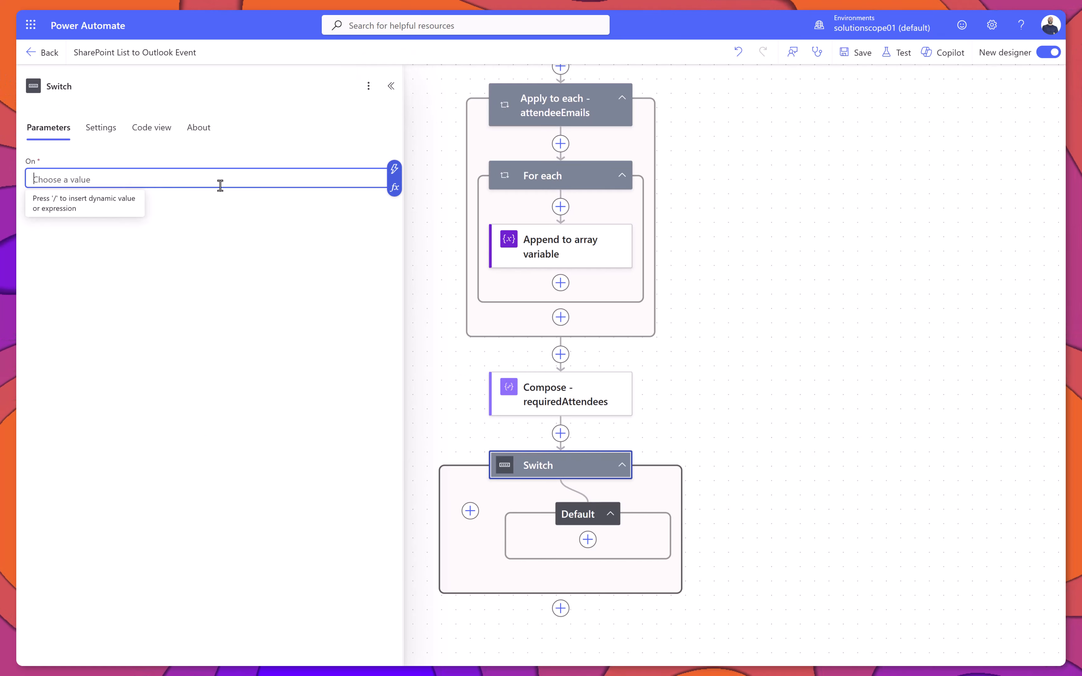
{"action": "left_click", "coordinate": [395, 172]}
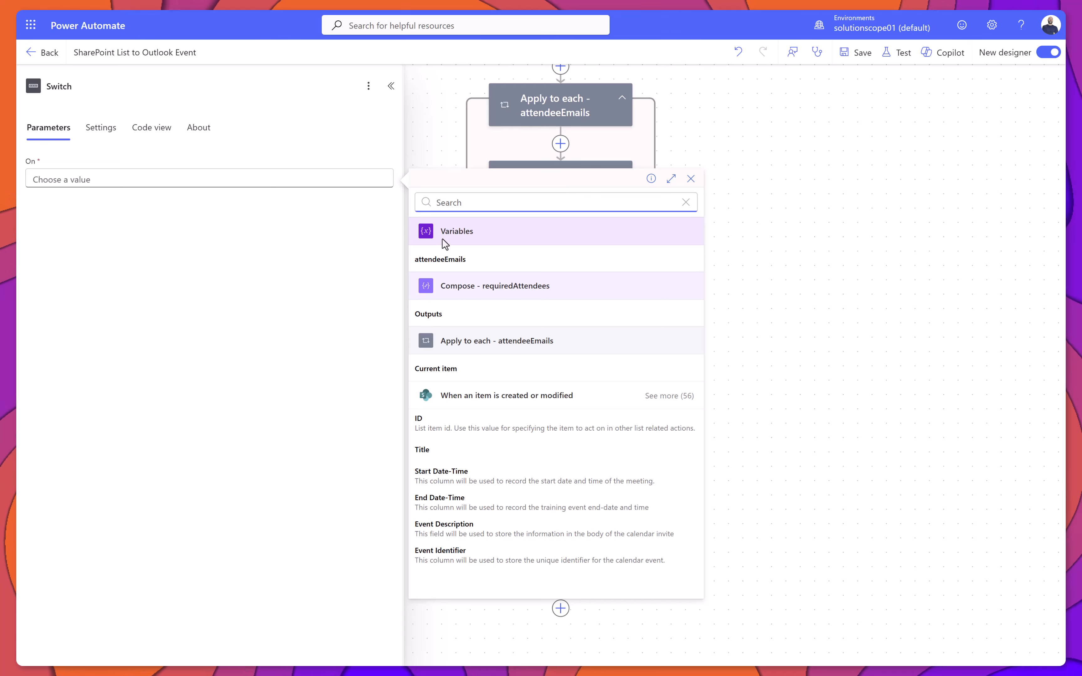
{"action": "left_click", "coordinate": [660, 397]}
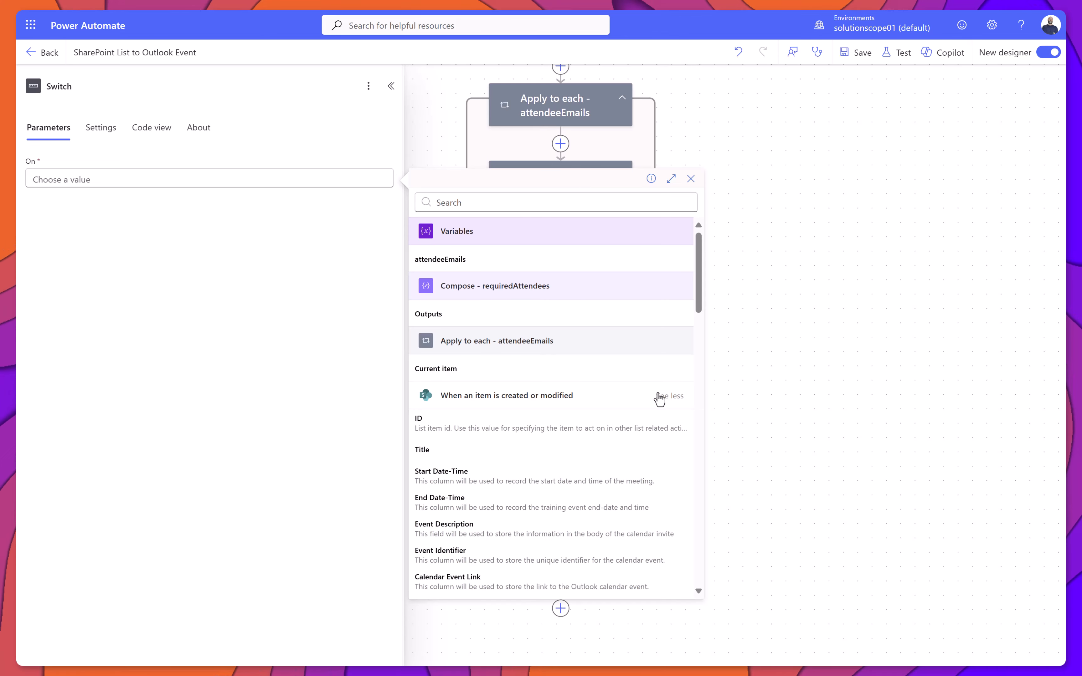
{"action": "scroll", "coordinate": [656, 398], "scroll_direction": "down", "scroll_amount": 6}
{"action": "scroll", "coordinate": [652, 407], "scroll_direction": "down", "scroll_amount": 1}
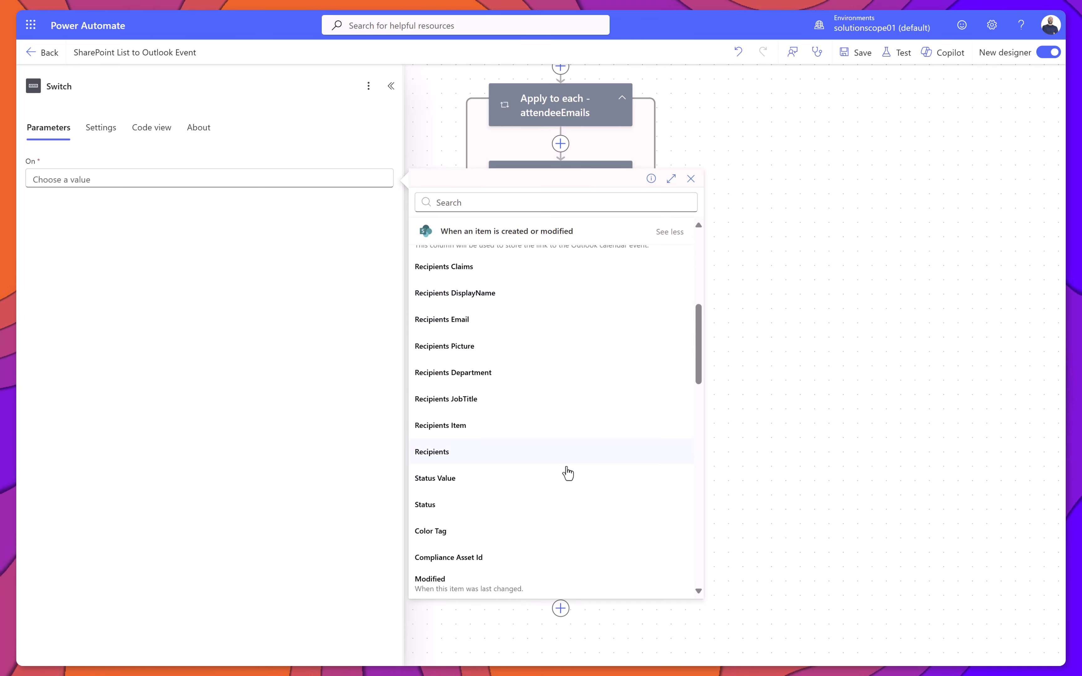
{"action": "left_click", "coordinate": [536, 488]}
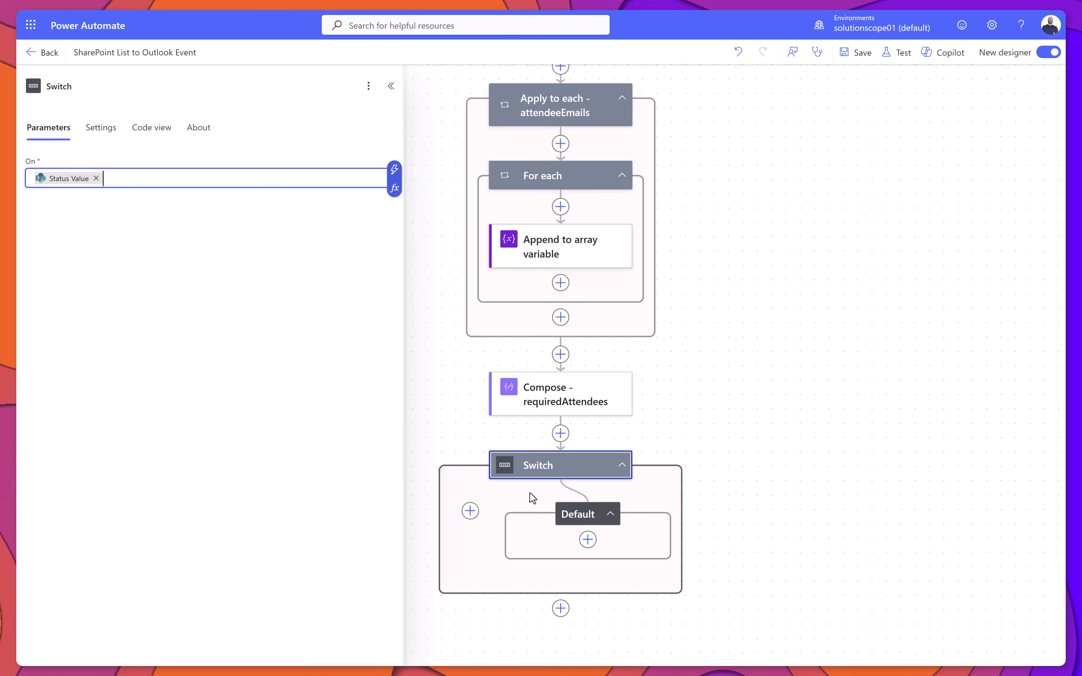
- Add three cases to the Switch action alongside its Default branch
{"action": "left_click", "coordinate": [470, 510]}
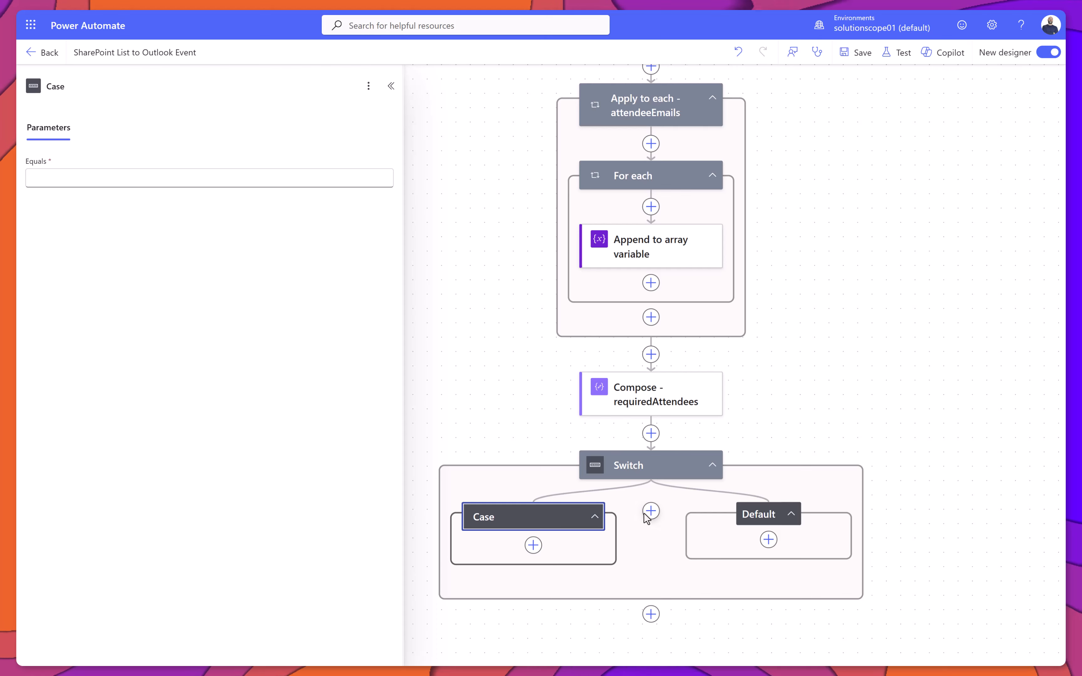
{"action": "left_click", "coordinate": [650, 511]}
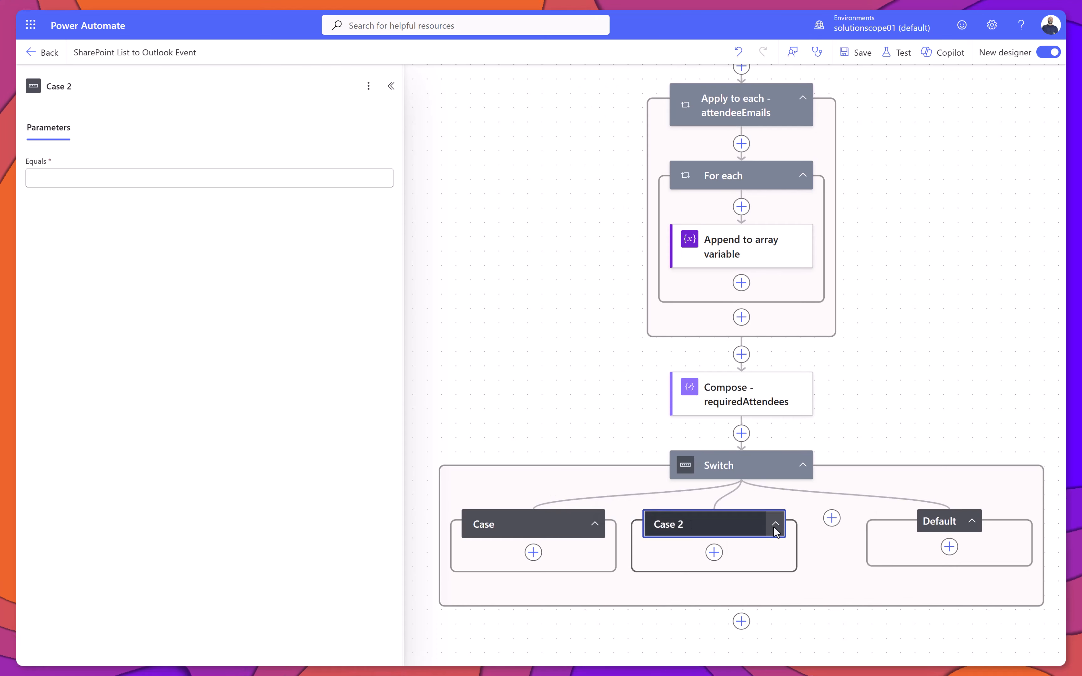
{"action": "left_click", "coordinate": [831, 518]}
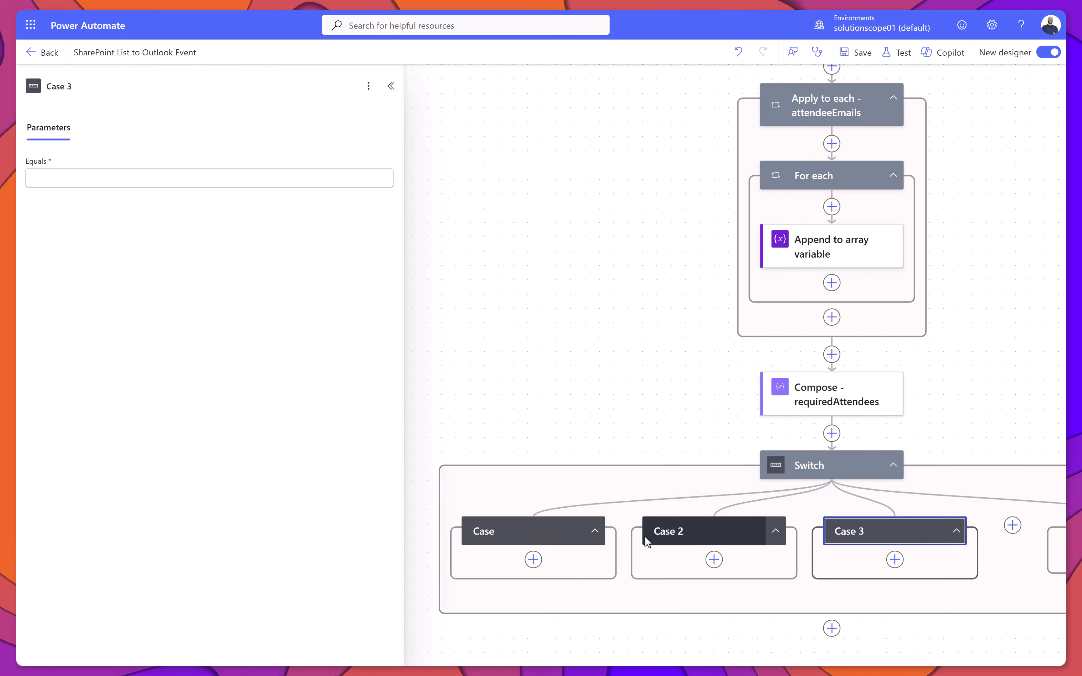
- Rename the first Switch case "Create Case - Schedule Event" and set its Equals value to Scheduled
{"action": "left_click", "coordinate": [579, 533]}
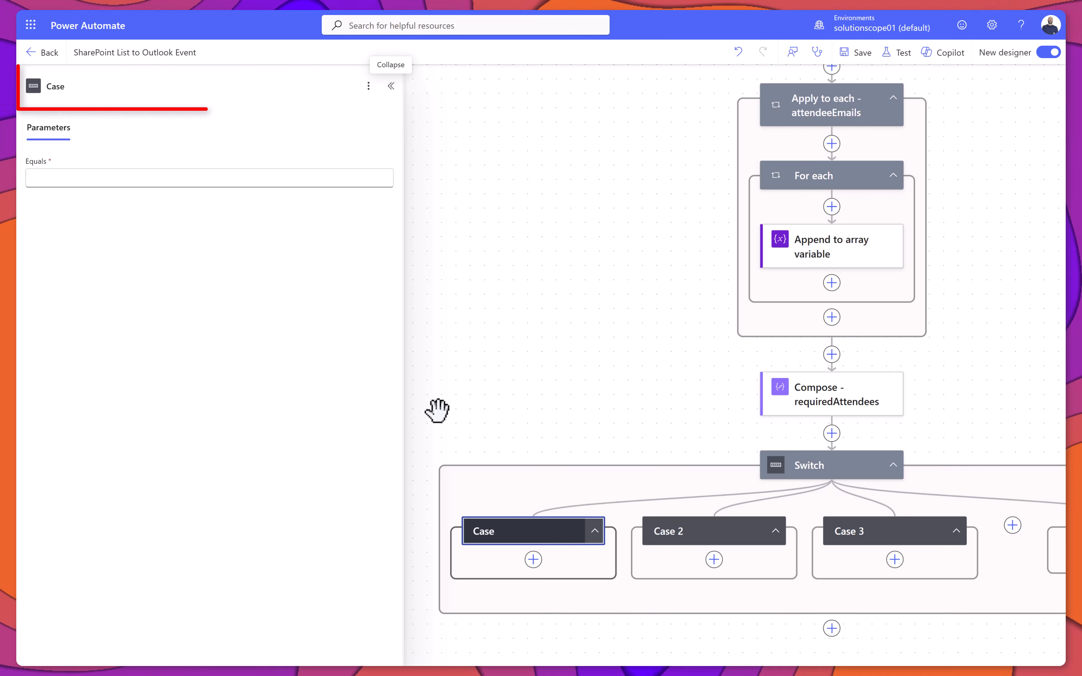
{"action": "left_click", "coordinate": [99, 87]}
{"action": "type", "text": "Create Case - Schedule Event"}
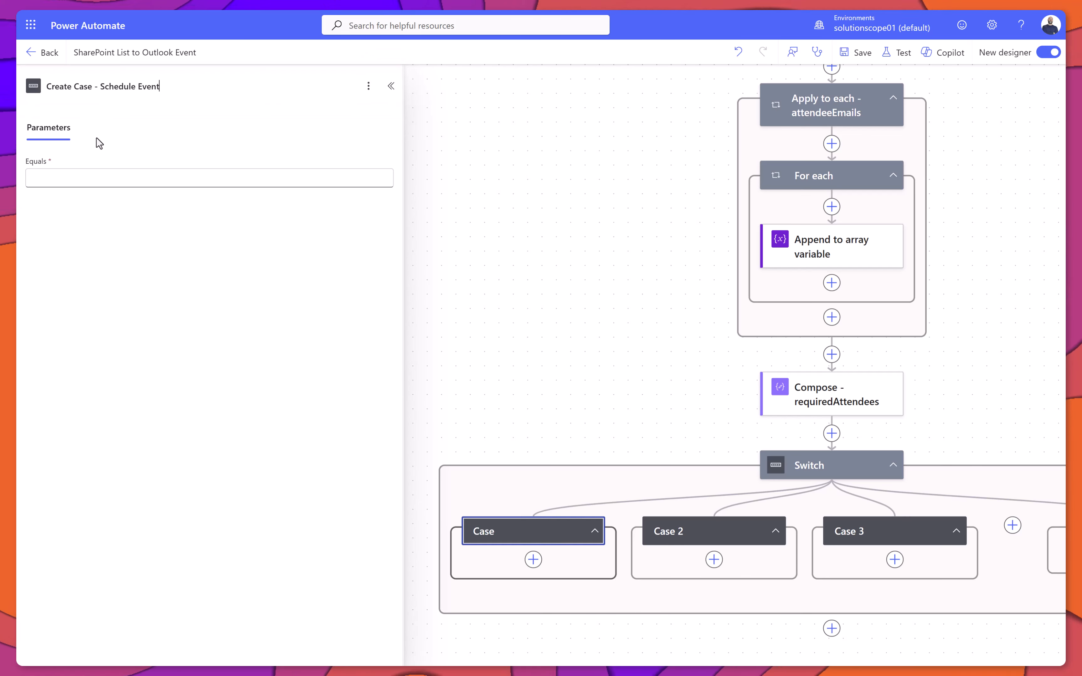
{"action": "left_click", "coordinate": [92, 178]}
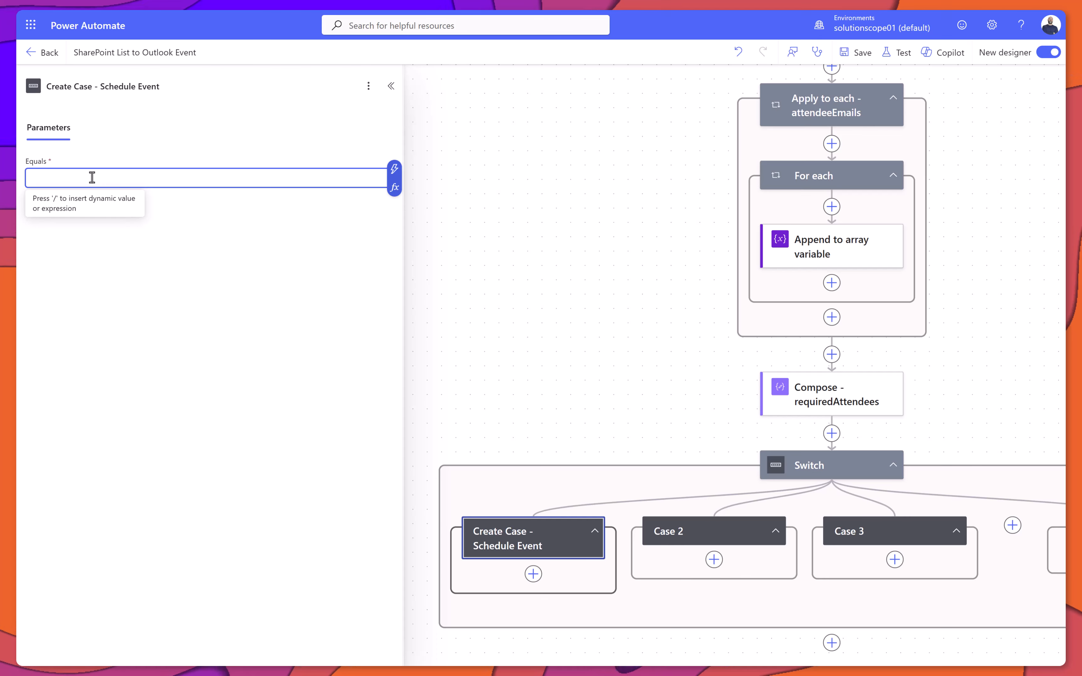
{"action": "type", "text": "Scheduled"}
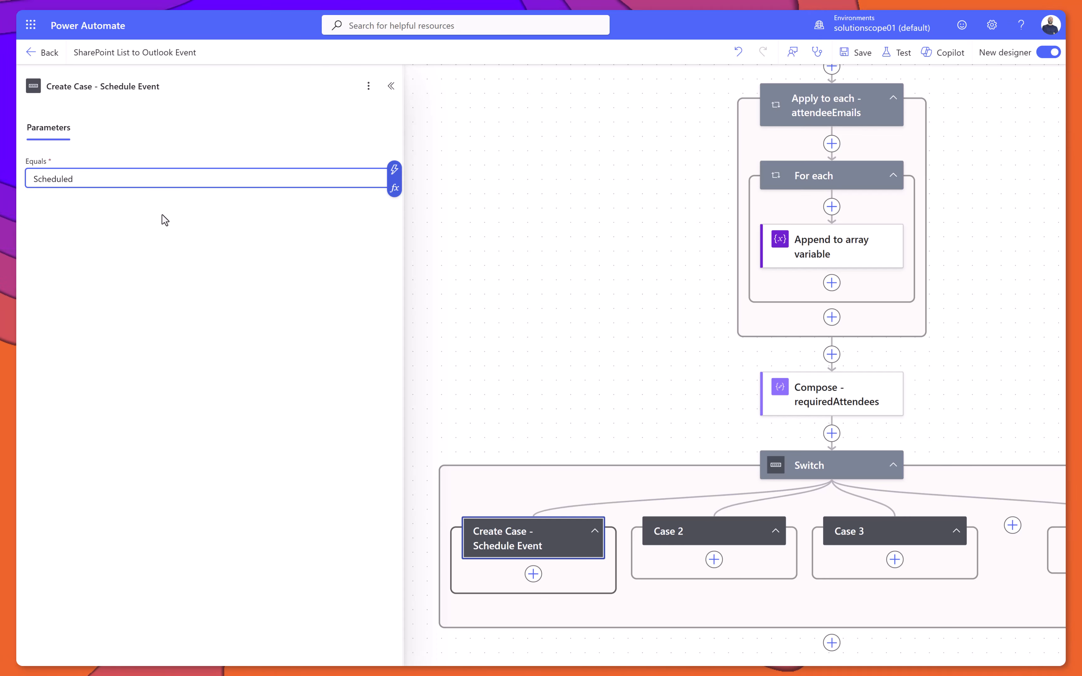
- Rename Case 2 of the Switch "Update Case - Update" and set its Equals value to Update
{"action": "left_click", "coordinate": [659, 530]}
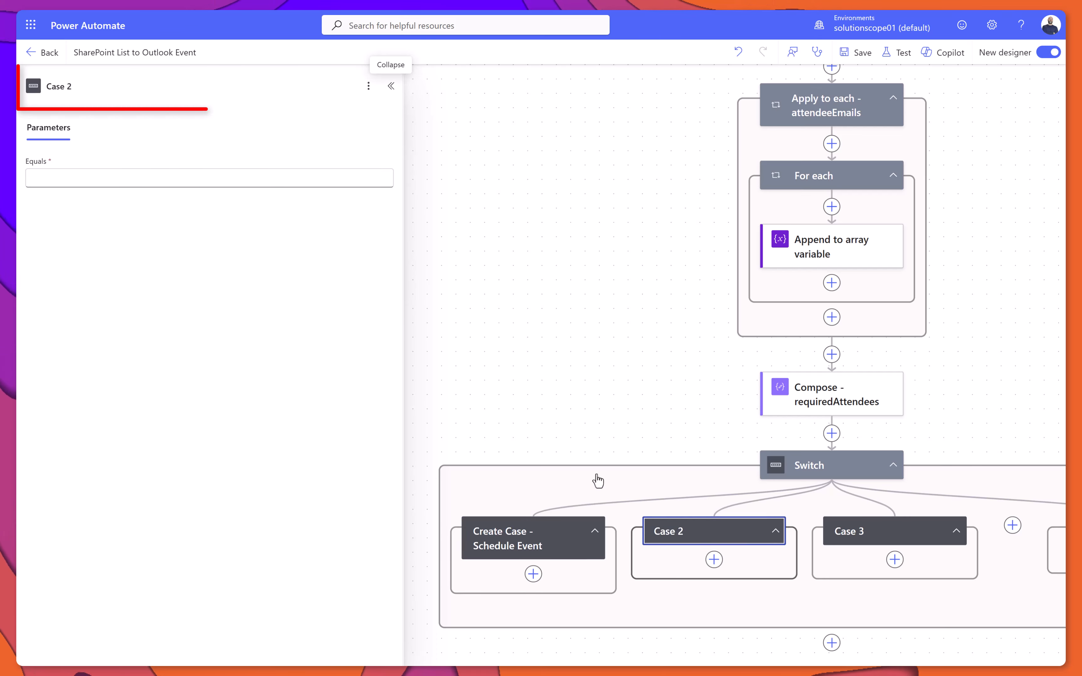
{"action": "triple_click", "coordinate": [111, 92]}
{"action": "type", "text": "Update Case - Update"}
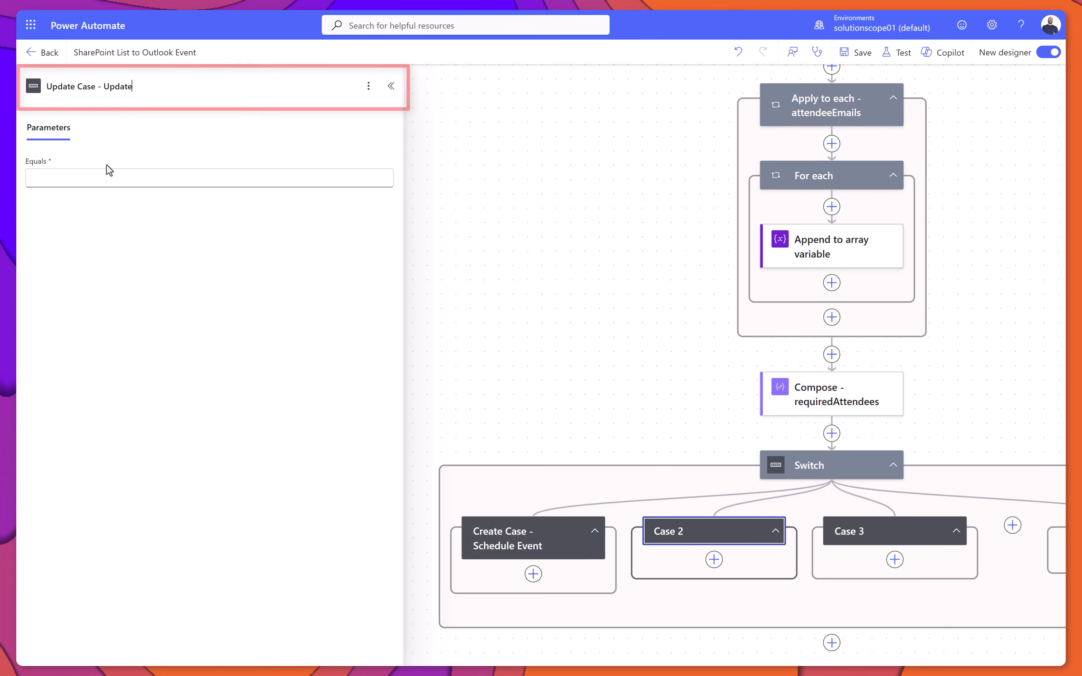
{"action": "left_click", "coordinate": [104, 180]}
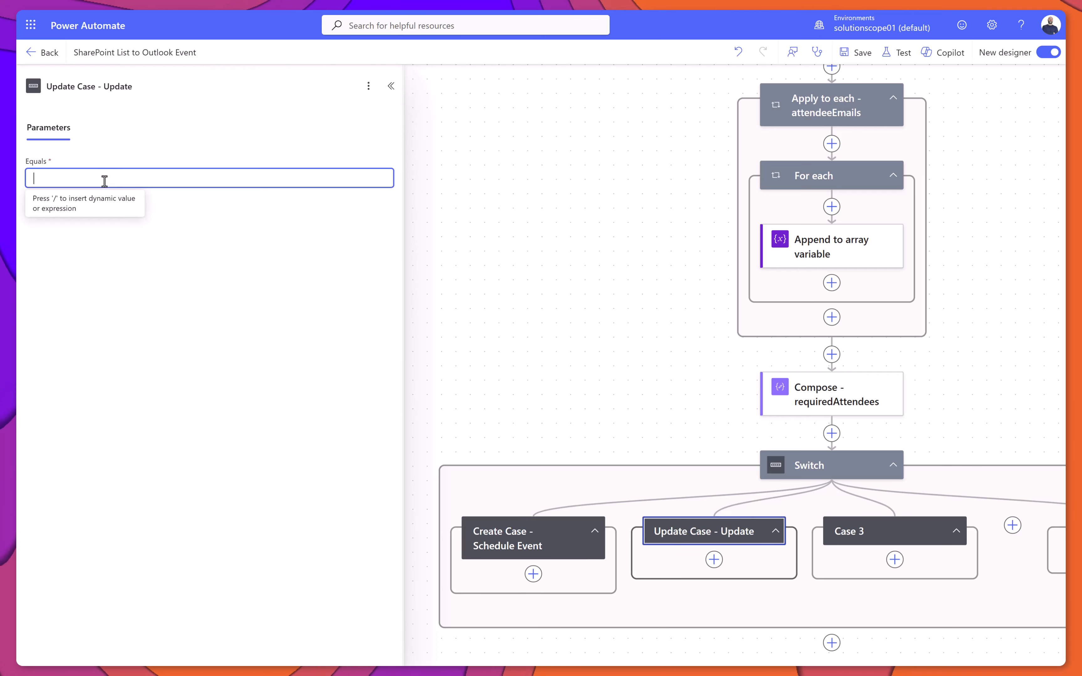
{"action": "type", "text": "Update"}
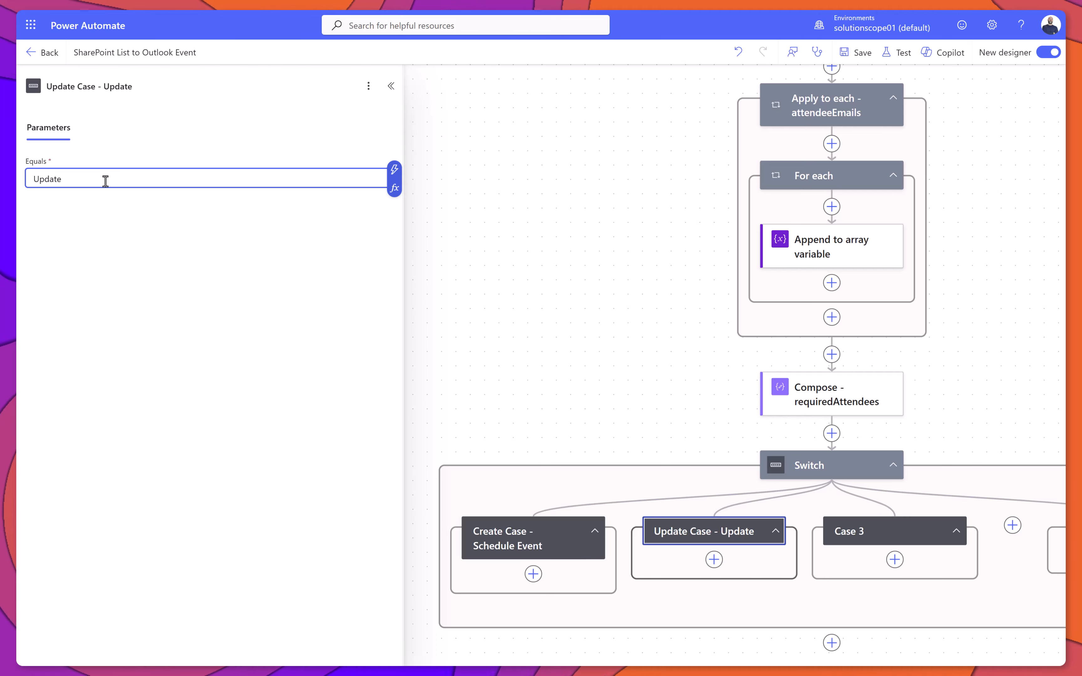
- Rename Case 3 of the Switch "Cancel Case - Canceled" and set its Equals value to Canceled
{"action": "left_click", "coordinate": [845, 531]}
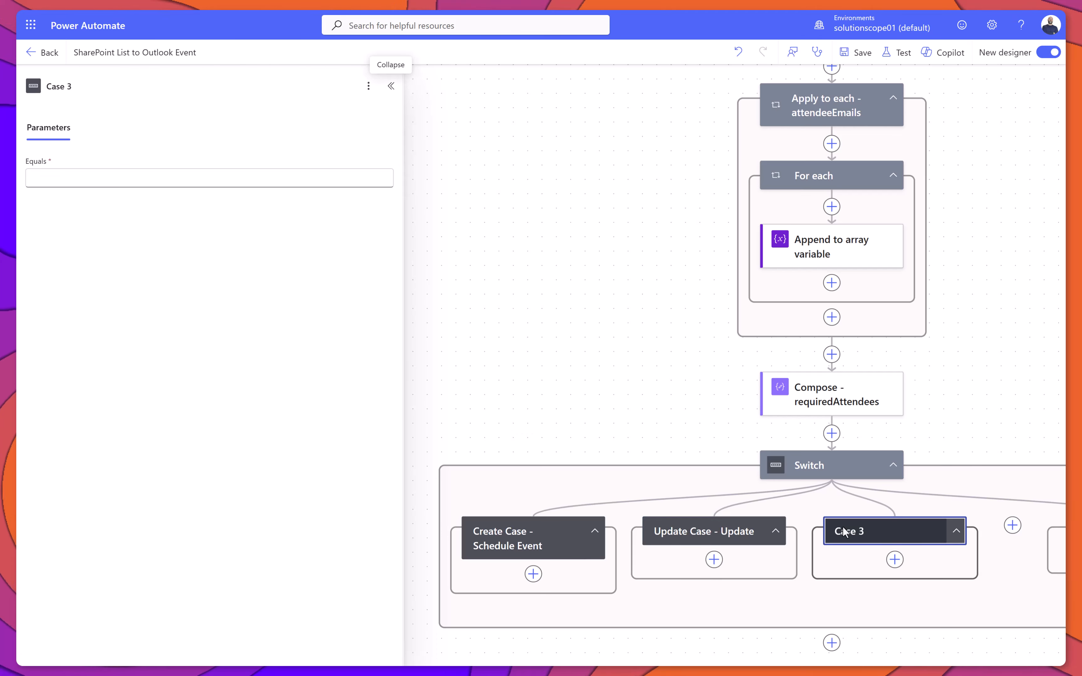
{"action": "type", "text": "Cancel Case - Canceled"}
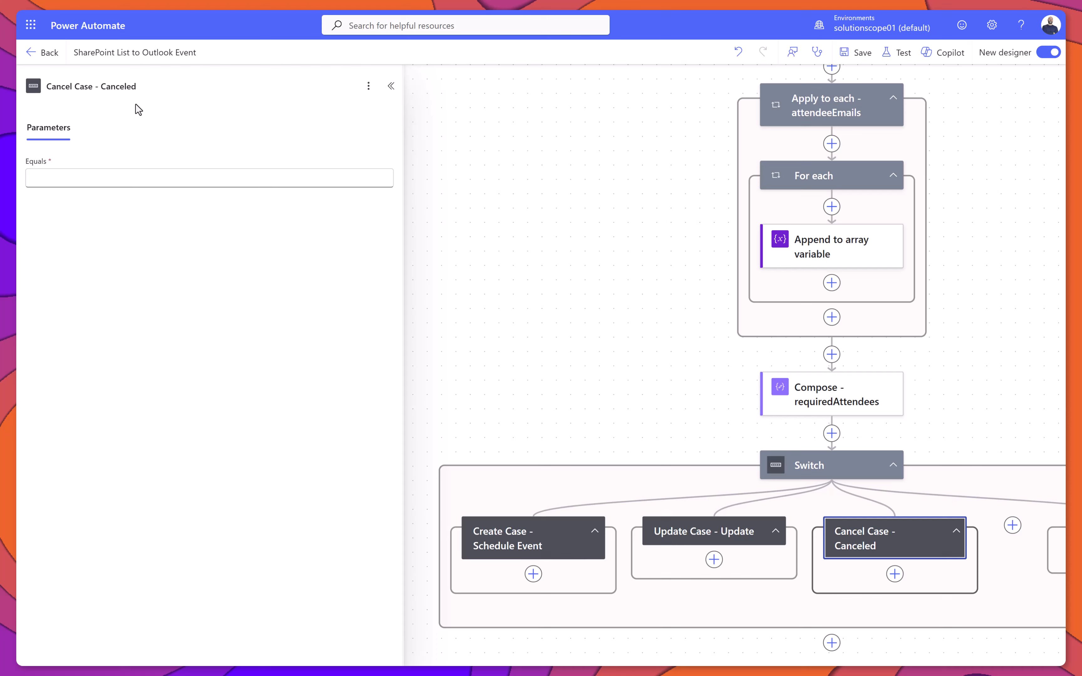
{"action": "left_click", "coordinate": [95, 182]}
{"action": "type", "text": "Canceled"}
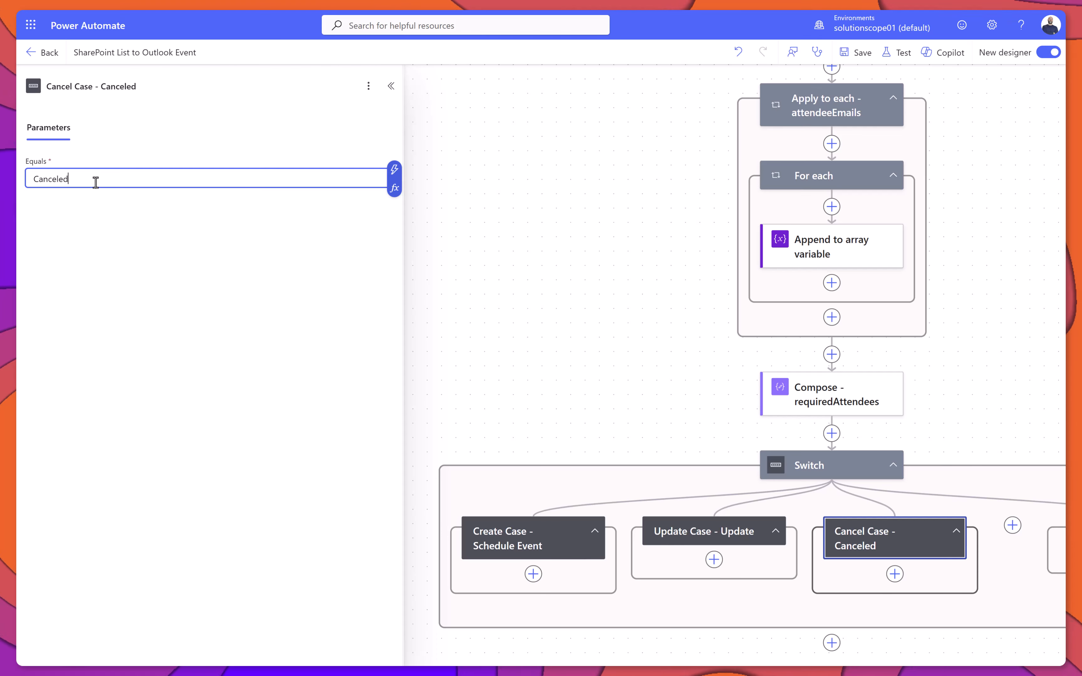
{"action": "left_click", "coordinate": [495, 329]}
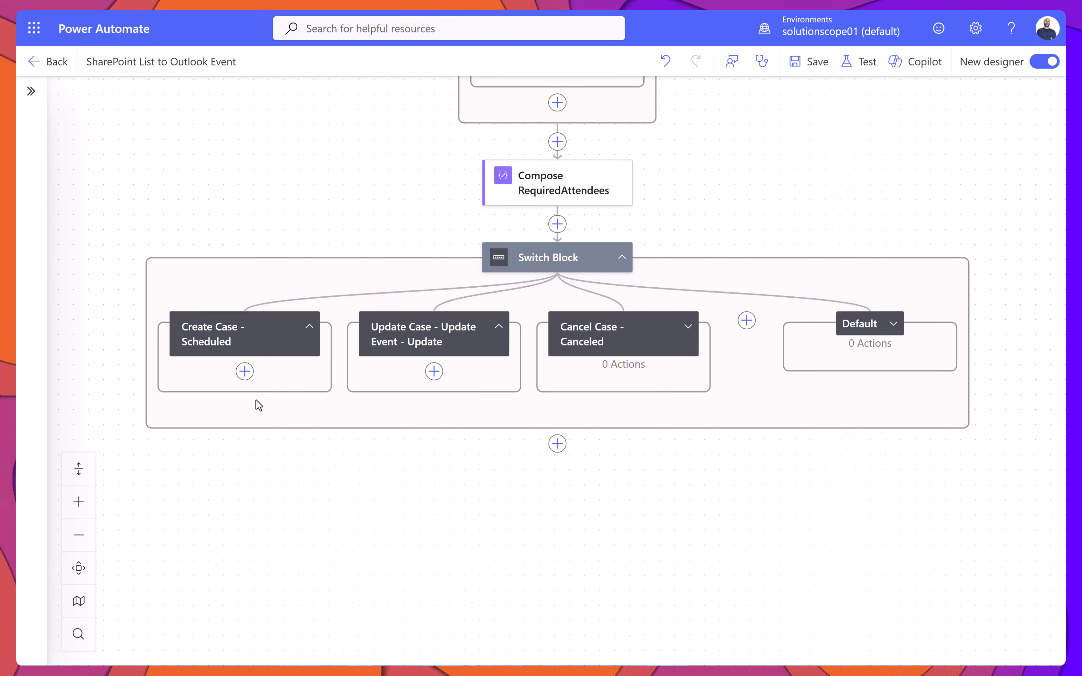
- Add an Office 365 Outlook Create event (V4) action inside the Scheduled case and choose Calendar as its calendar id
{"action": "left_click", "coordinate": [246, 371]}
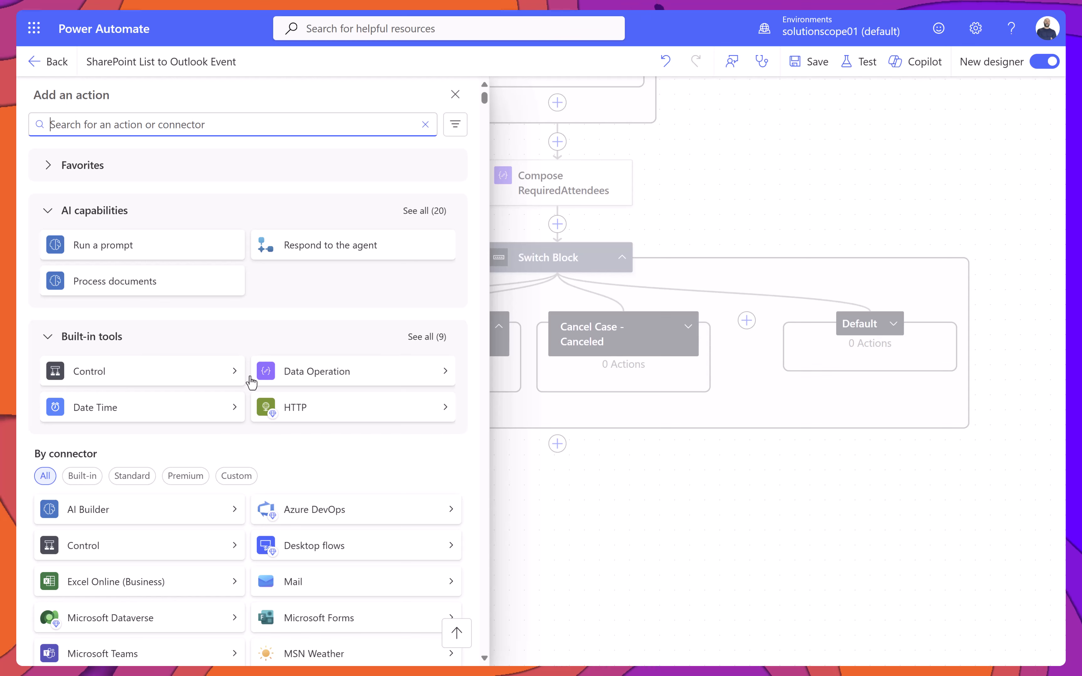
{"action": "type", "text": "create event"}
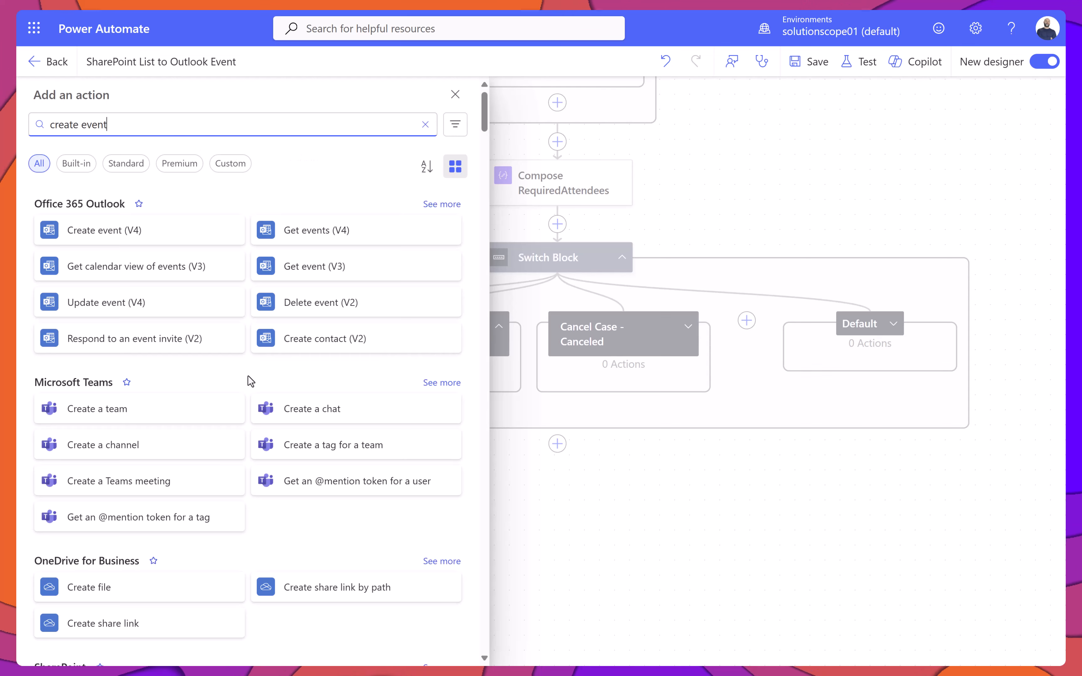
{"action": "left_click", "coordinate": [169, 238]}
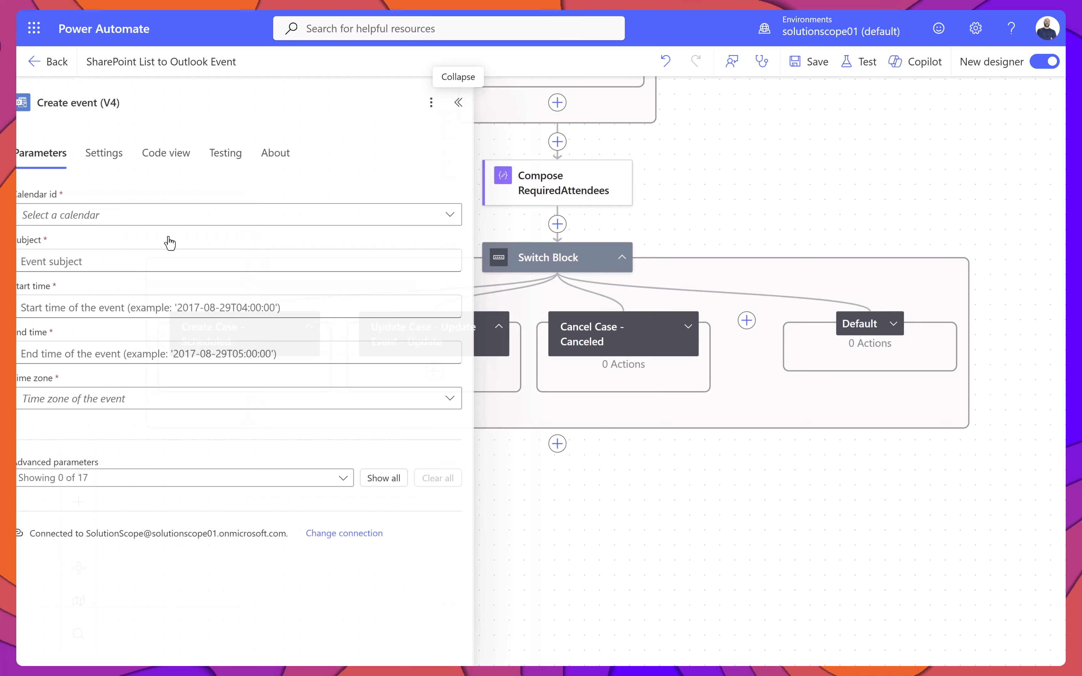
{"action": "left_click", "coordinate": [257, 224]}
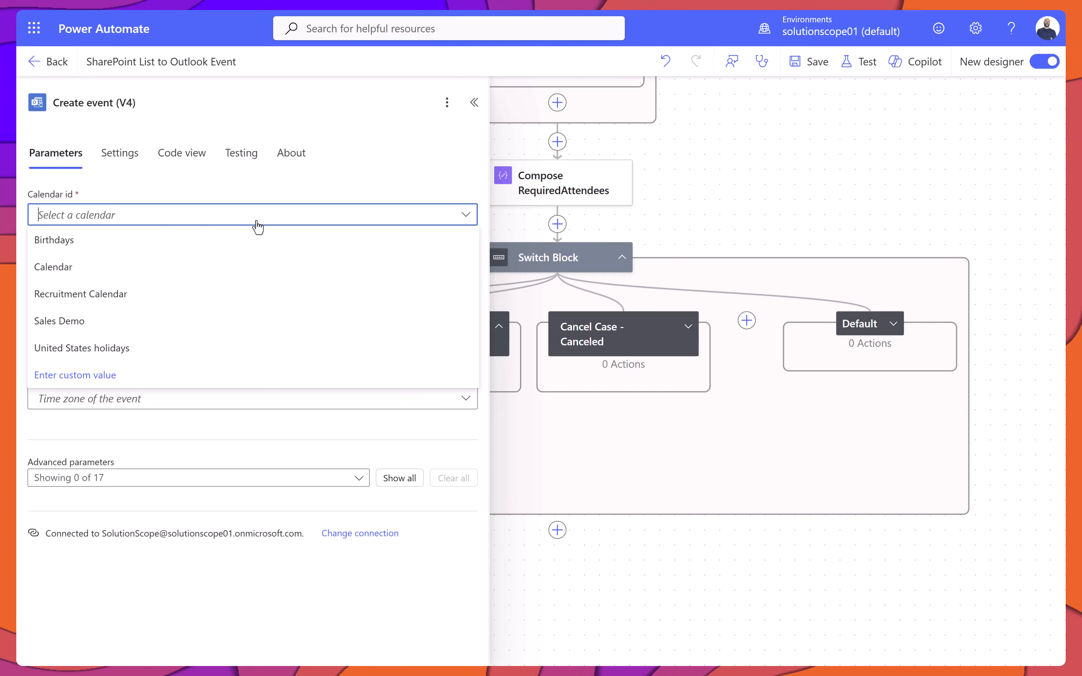
{"action": "left_click", "coordinate": [234, 271]}
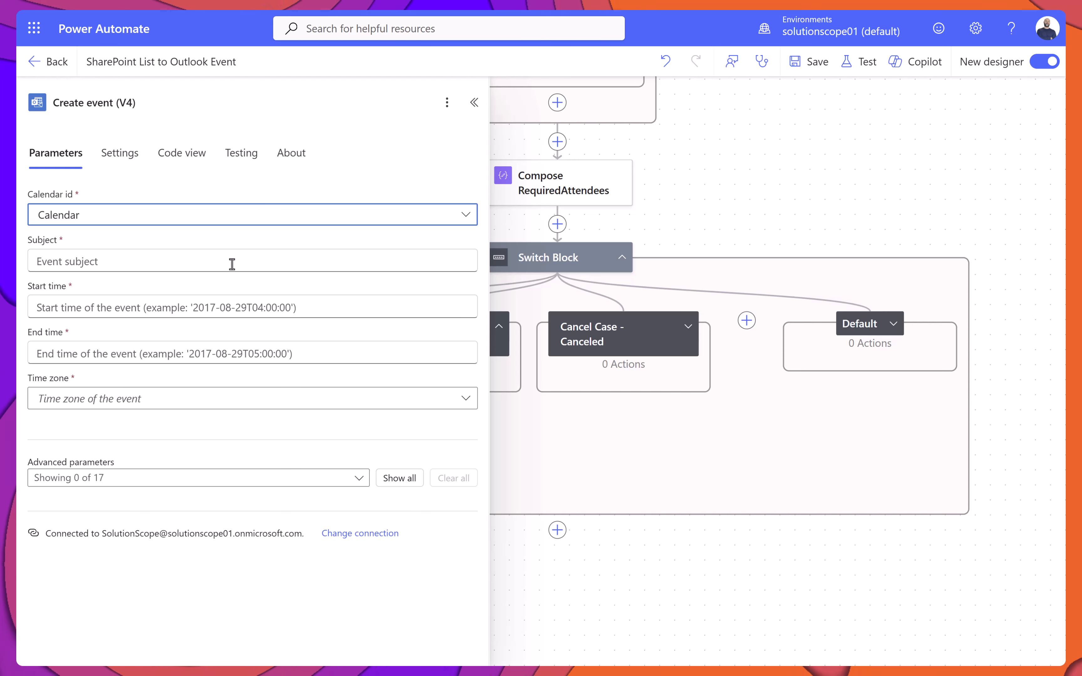
- Set the Create event action's Subject to the trigger's Title dynamic content
{"action": "left_click", "coordinate": [232, 263]}
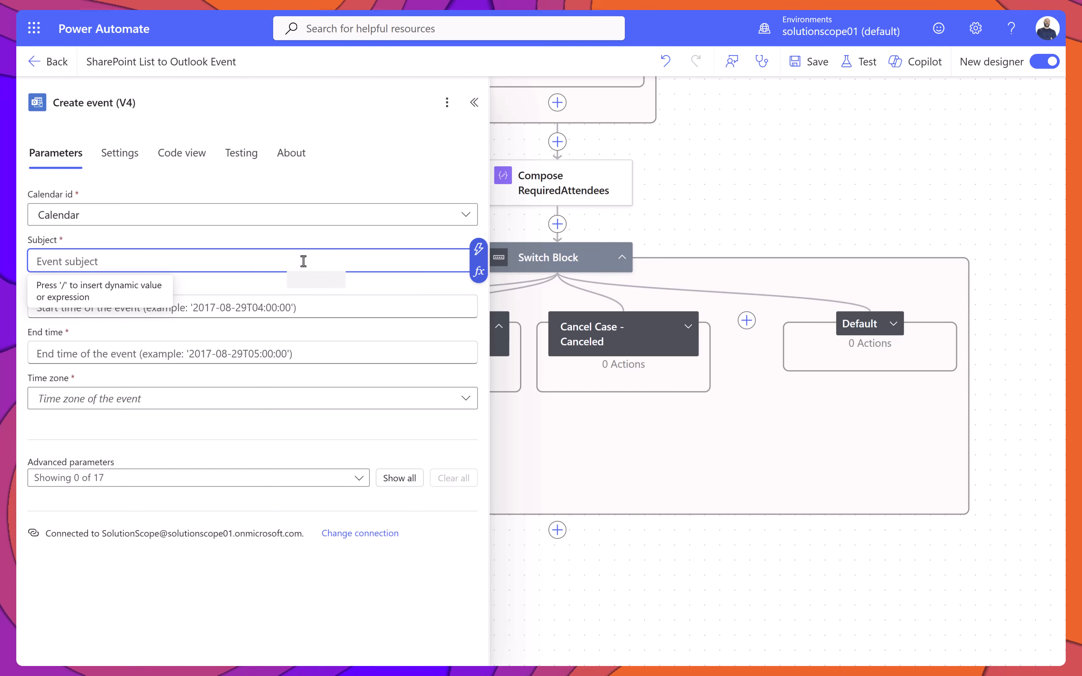
{"action": "left_click", "coordinate": [477, 252]}
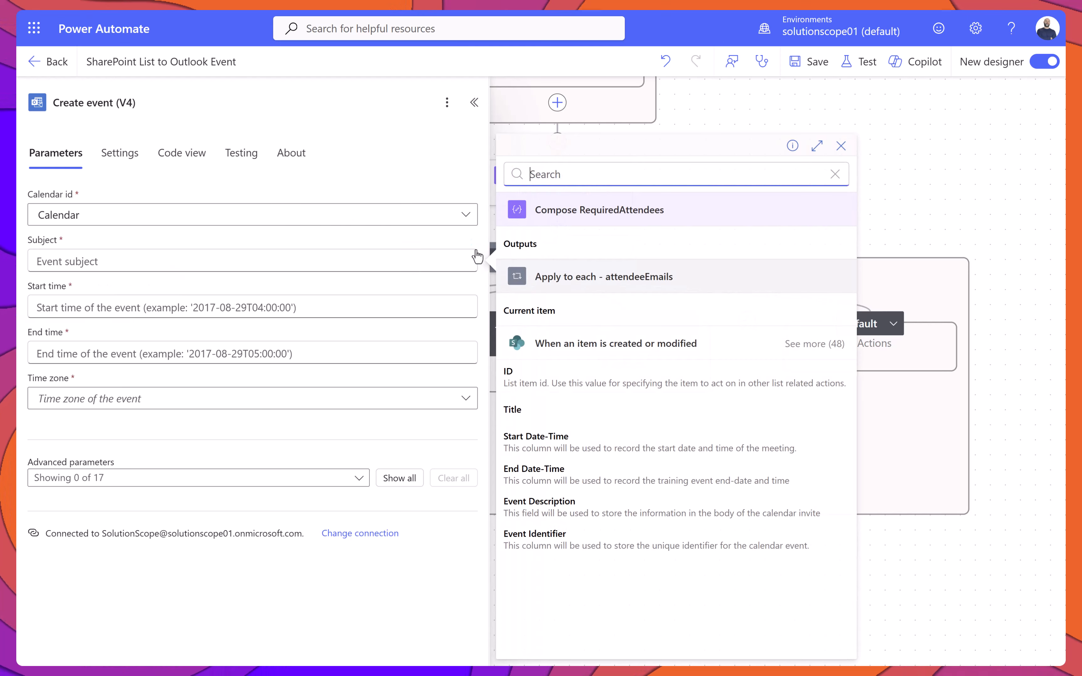
{"action": "left_click", "coordinate": [536, 410]}
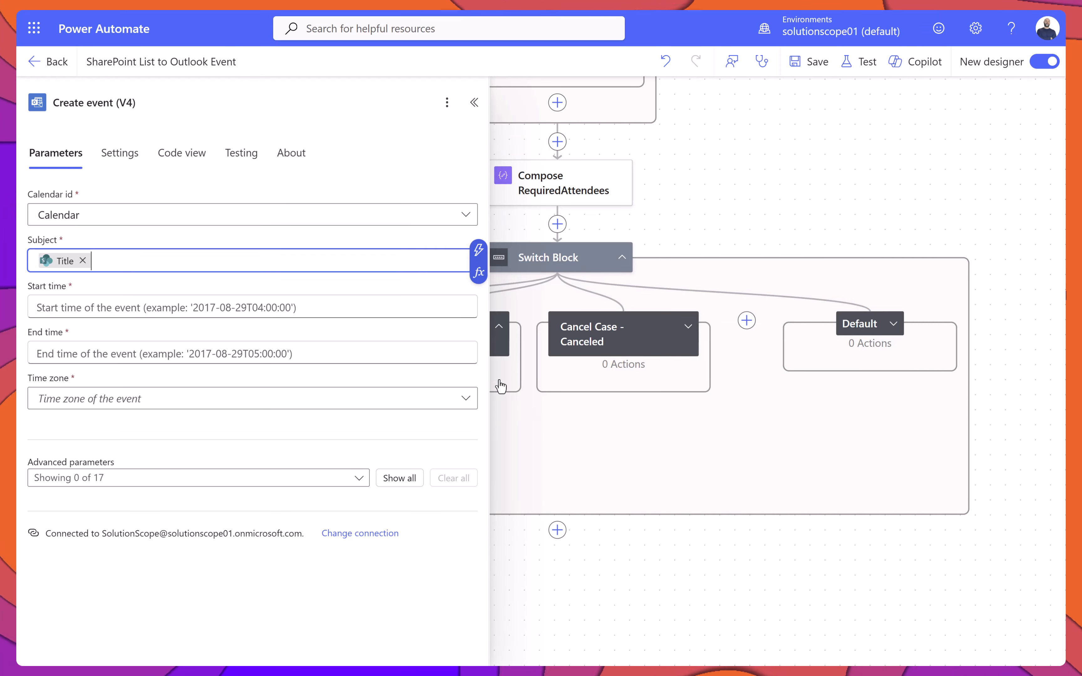
- Set the Create event action's Start time to the expression convertTimeZone(triggerBody()?['StartDate_x002d_Time'],'UTC','Eastern Standard Time','yyyy-MM-ddTHH:mm:ss')
{"action": "left_click", "coordinate": [357, 282]}
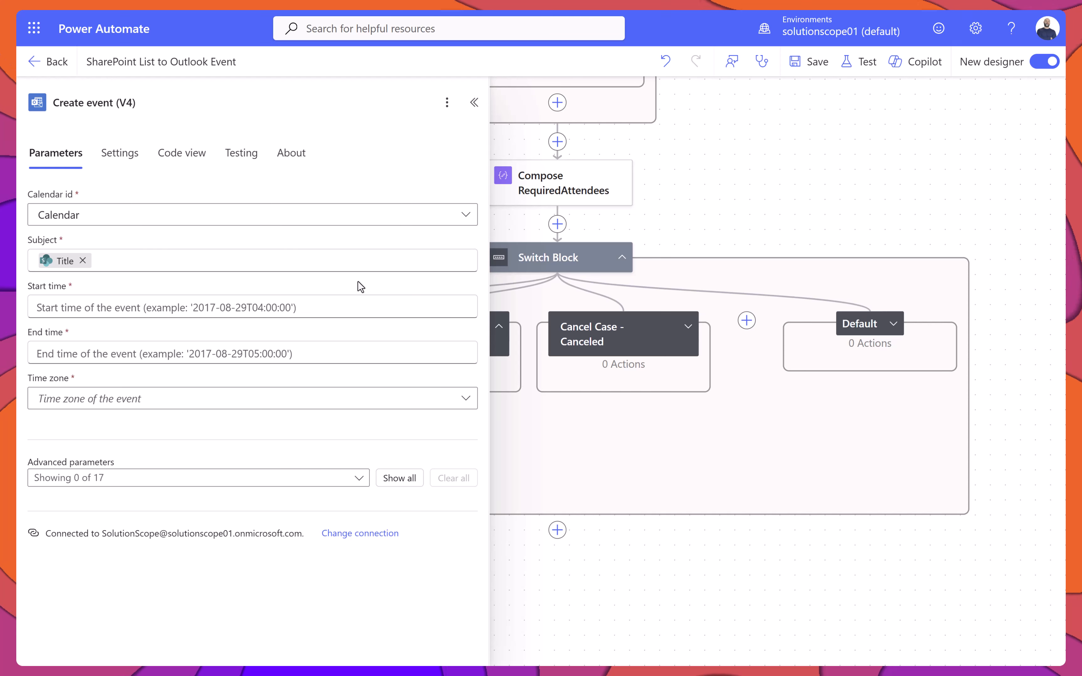
{"action": "left_click", "coordinate": [355, 304]}
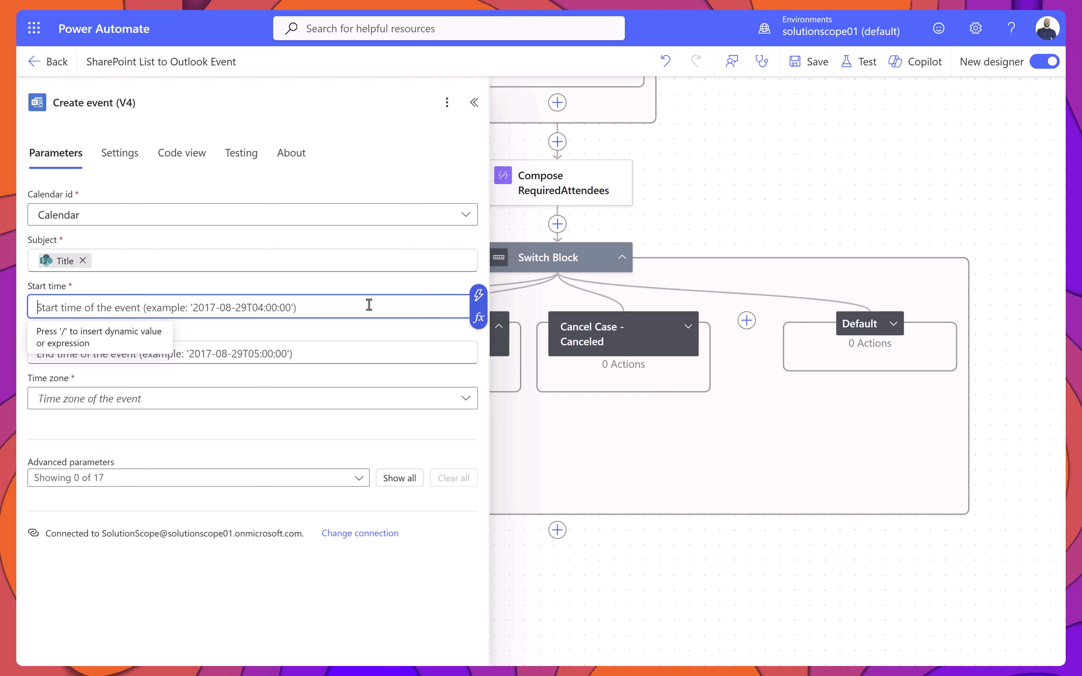
{"action": "left_click", "coordinate": [478, 318]}
{"action": "type", "text": "convertTimeZone(triggerBody()?['StartDate_x002d_Time'],'UTC','Eastern Standard Time','yyyy-MM-ddTHH:mm:ss')"}
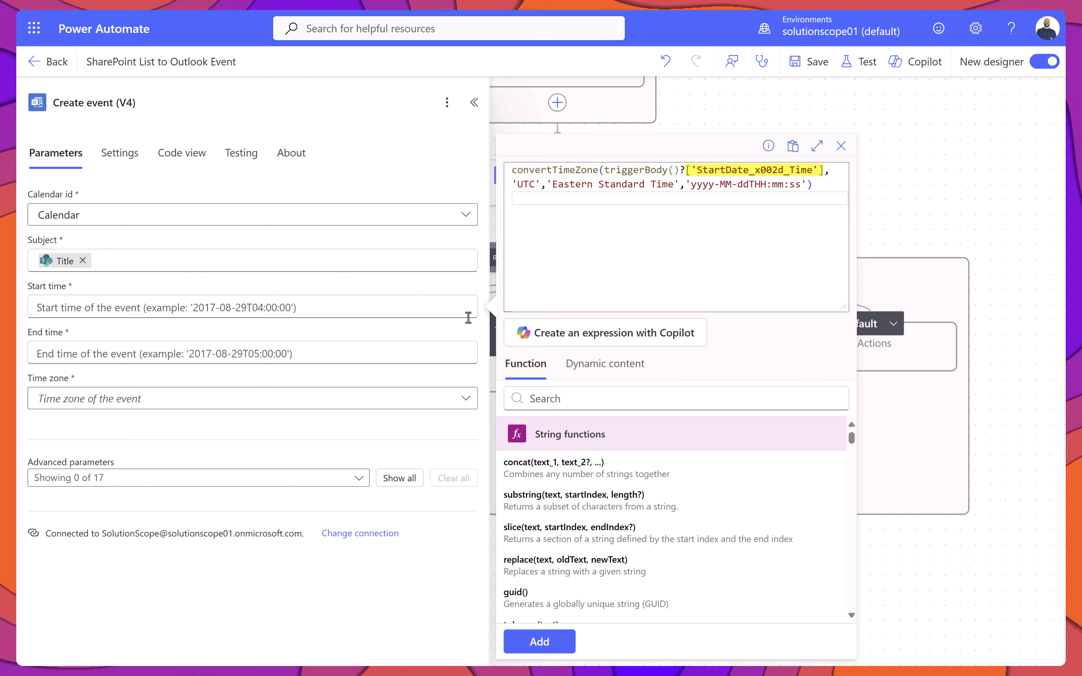
{"action": "left_click", "coordinate": [541, 642]}
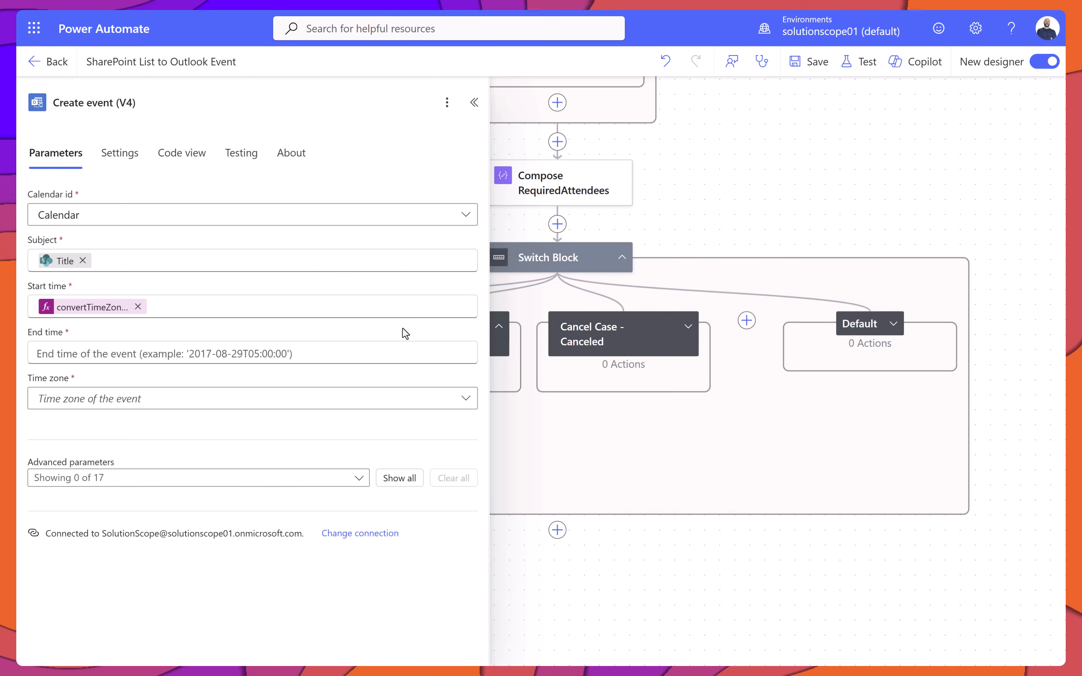
- Set the Create event action's End time to the expression convertTimeZone(triggerBody()?['EndDate_x002d_Time'],'UTC','Eastern Standard Time','yyyy-MM-ddTHH:mm:ss')
{"action": "left_click", "coordinate": [394, 352]}
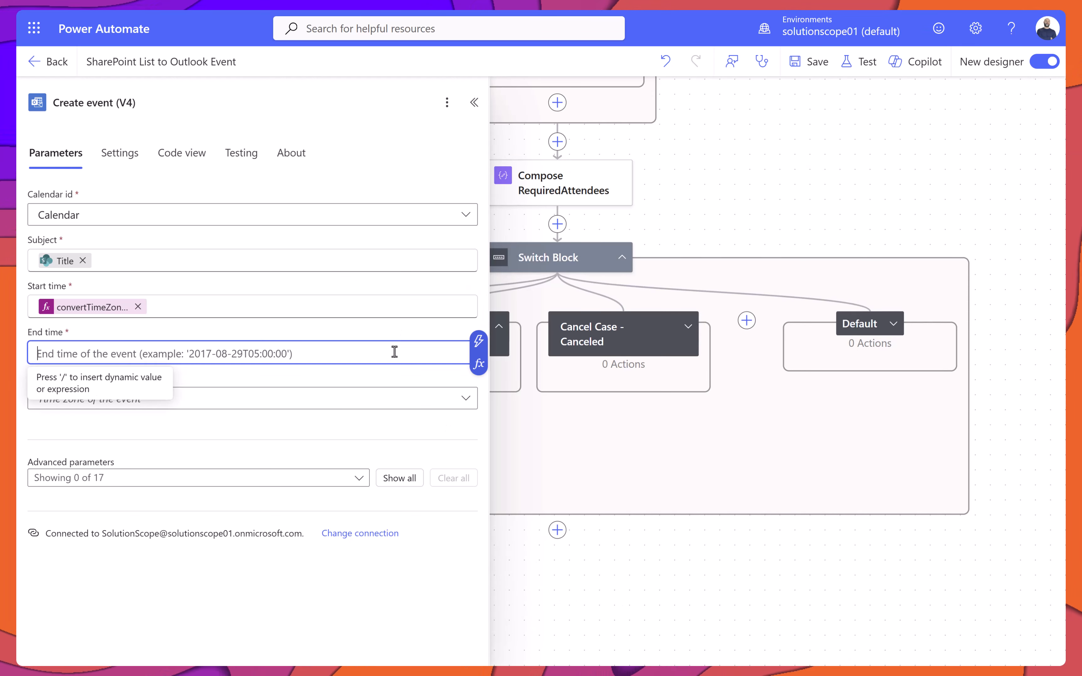
{"action": "left_click", "coordinate": [477, 369]}
{"action": "type", "text": "convertTimeZone(triggerBody()?['EndDate_x002d_Time'], 'UTC','Eastern Standard Time','yyyy-MM-ddTHH:mm:ss')"}
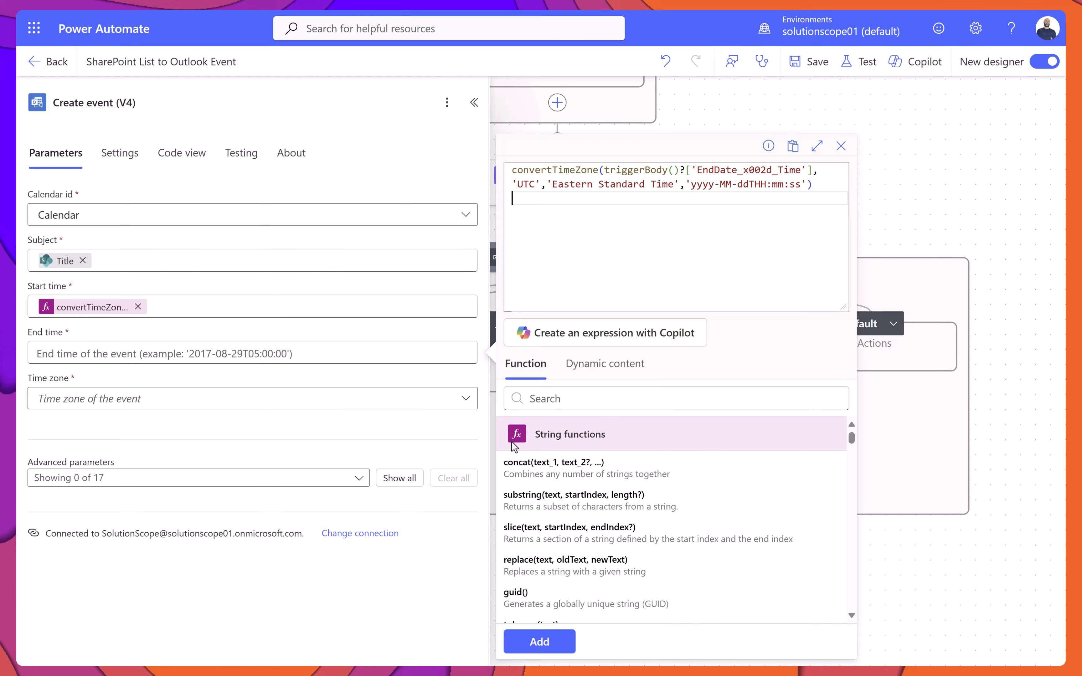
{"action": "left_click", "coordinate": [539, 641]}
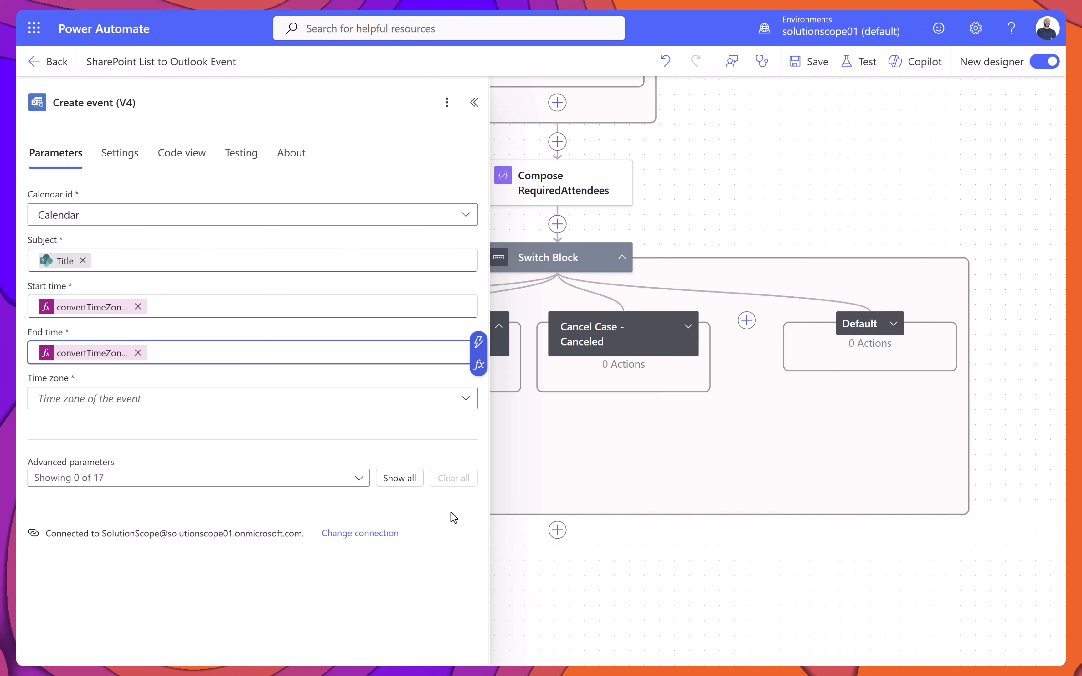
- Set the Create event action's Time zone to (UTC-05:00) Eastern Time (US & Canada)
{"action": "left_click", "coordinate": [411, 414]}
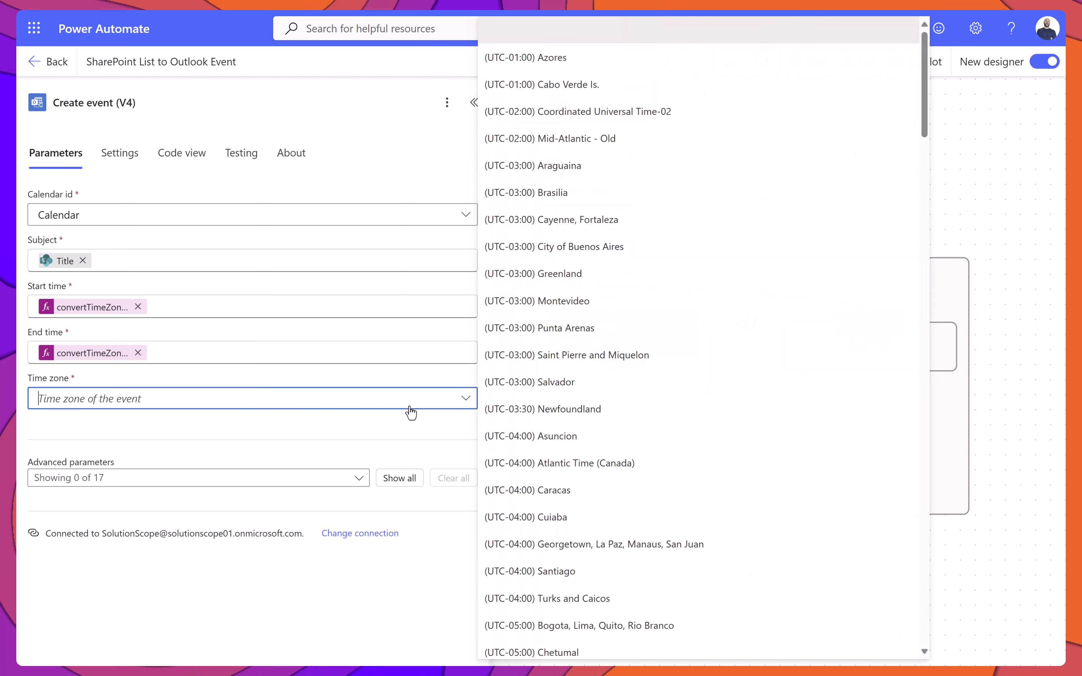
{"action": "scroll", "coordinate": [558, 442], "scroll_direction": "down", "scroll_amount": 3}
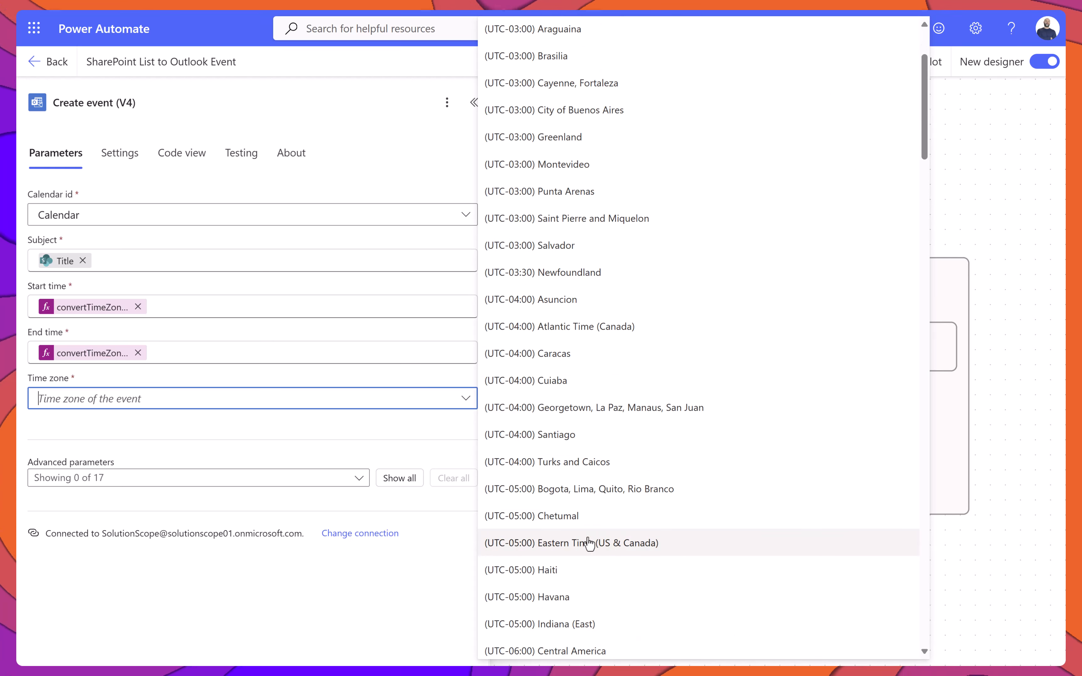
{"action": "left_click", "coordinate": [589, 542]}
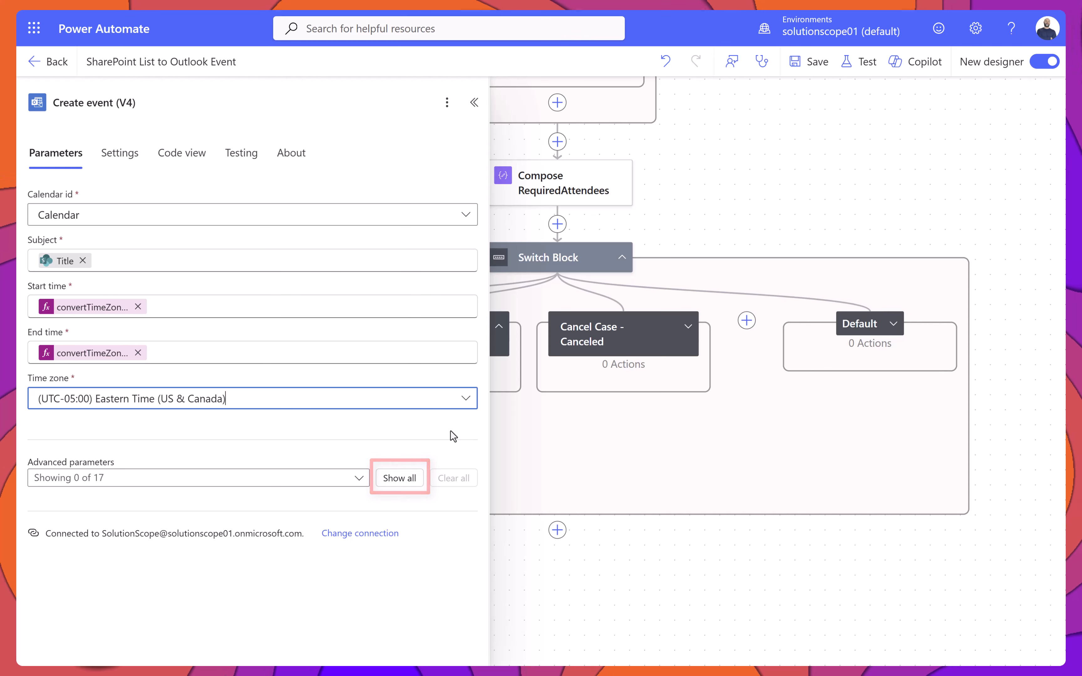
- Show all advanced parameters of the Create event action and set Required attendees to the Outputs of Compose RequiredAttendees
{"action": "left_click", "coordinate": [399, 478]}
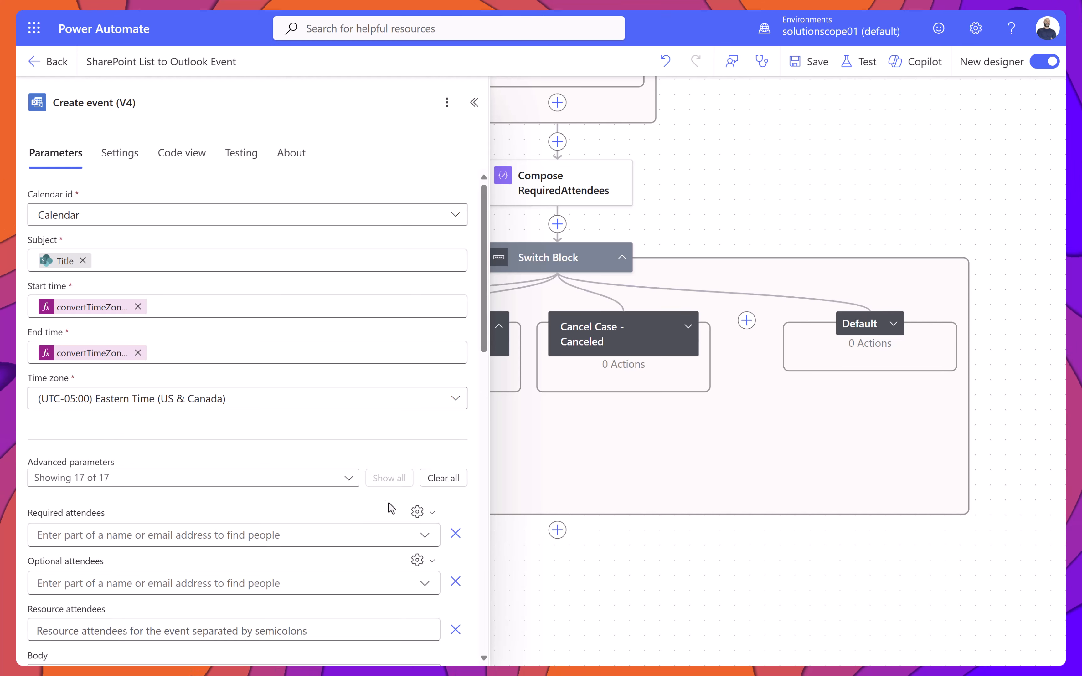
{"action": "left_click", "coordinate": [416, 511]}
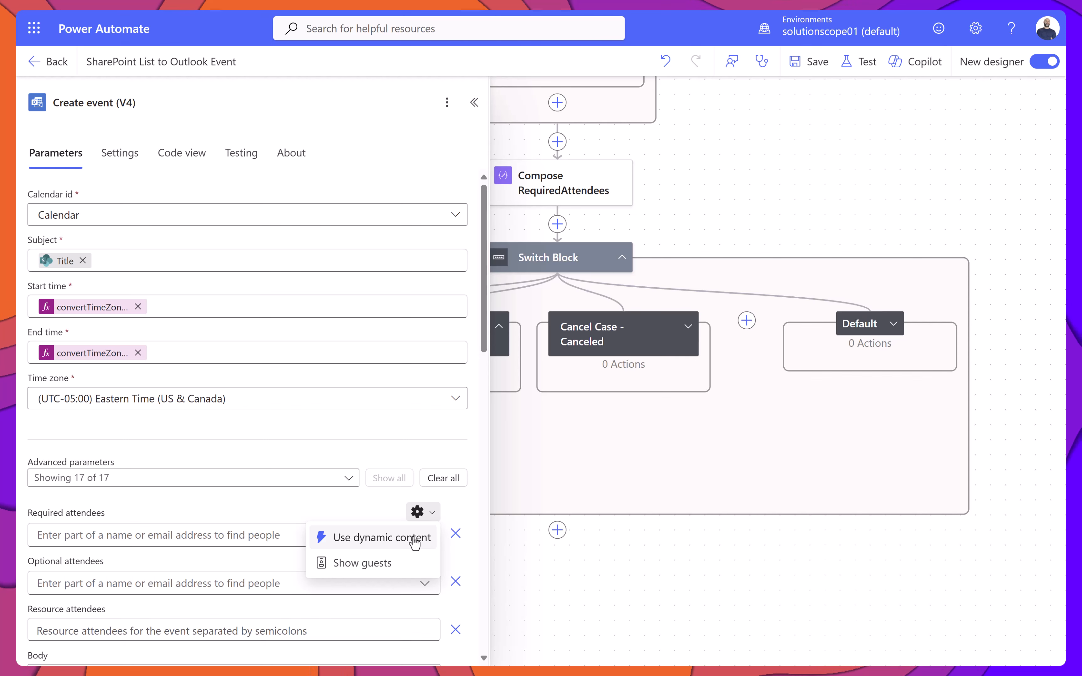
{"action": "left_click", "coordinate": [414, 542]}
{"action": "left_click", "coordinate": [412, 536]}
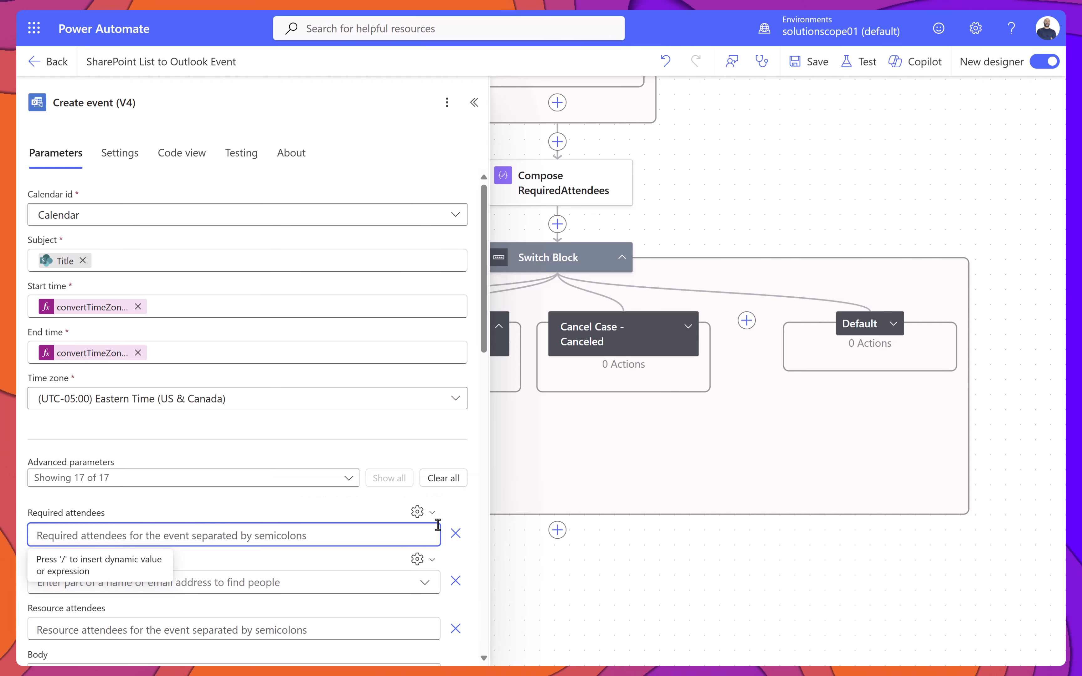
{"action": "left_click", "coordinate": [440, 523]}
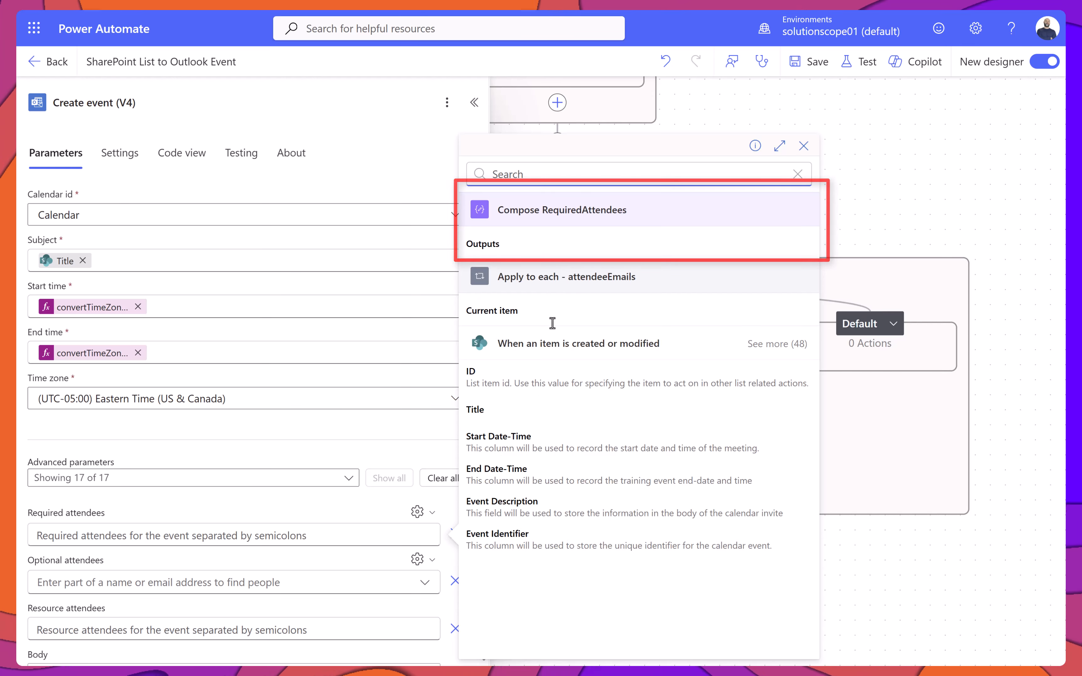
{"action": "left_click", "coordinate": [553, 248]}
- Fill the Create event action's Body with the trigger's Event Description dynamic content
{"action": "scroll", "coordinate": [419, 415], "scroll_direction": "down", "scroll_amount": 5}
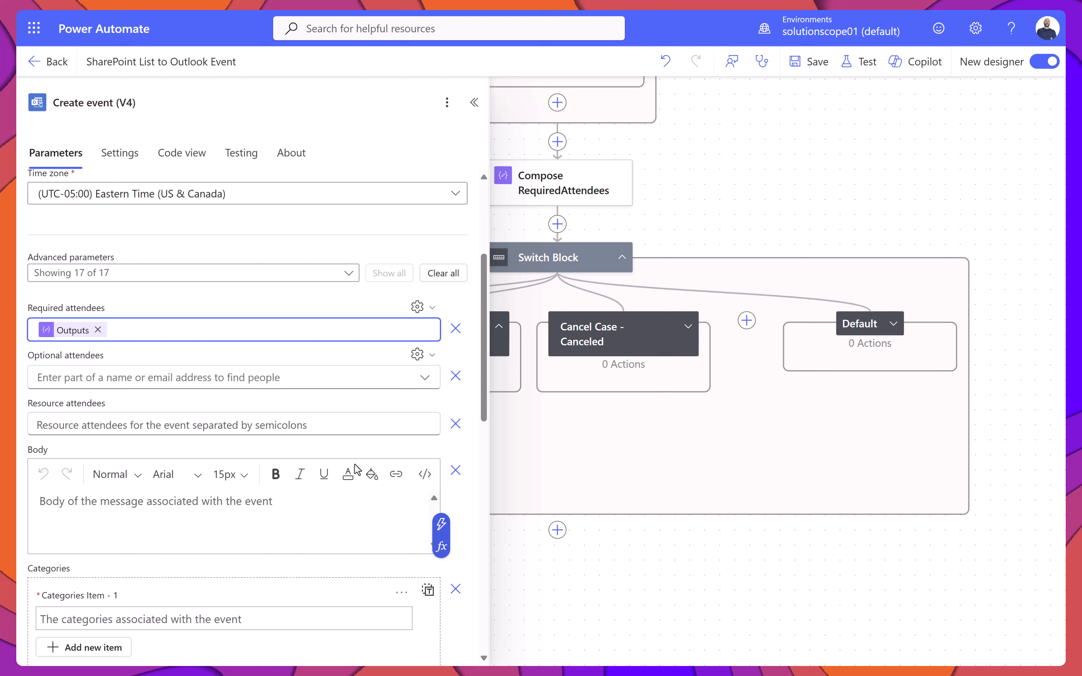
{"action": "left_click", "coordinate": [329, 501]}
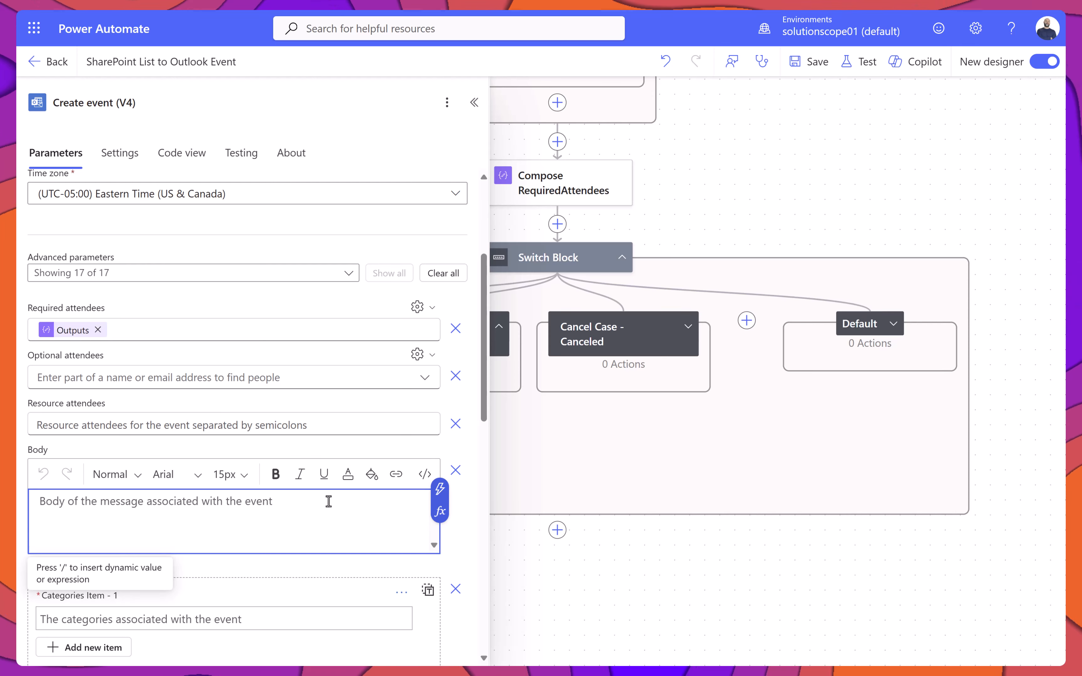
{"action": "left_click", "coordinate": [439, 490]}
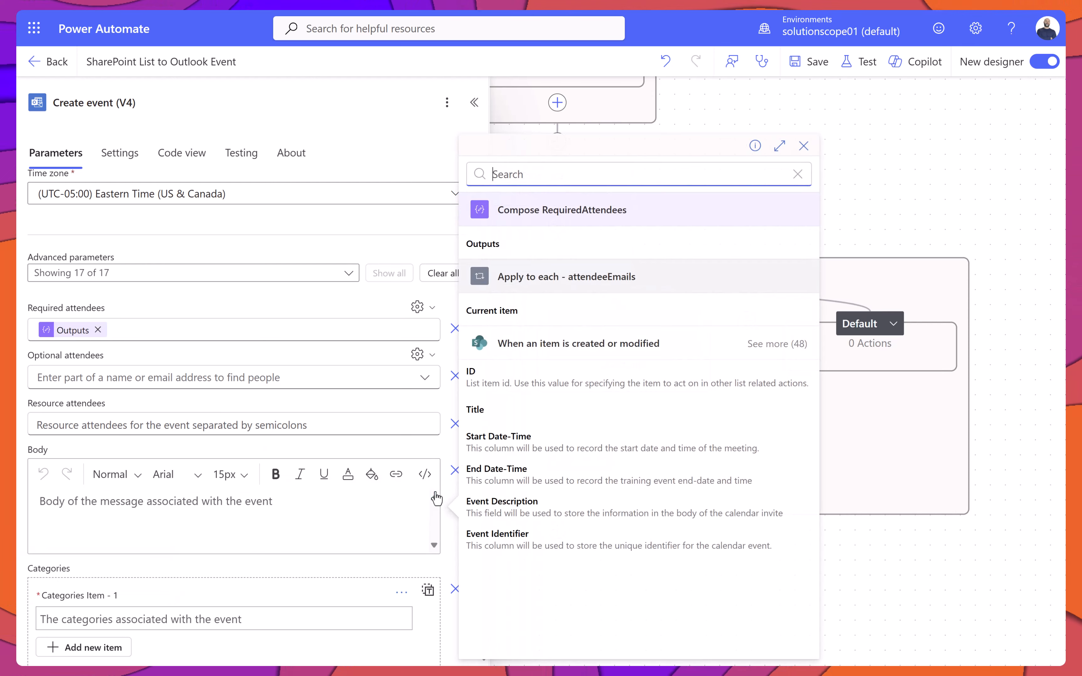
{"action": "left_click", "coordinate": [481, 511]}
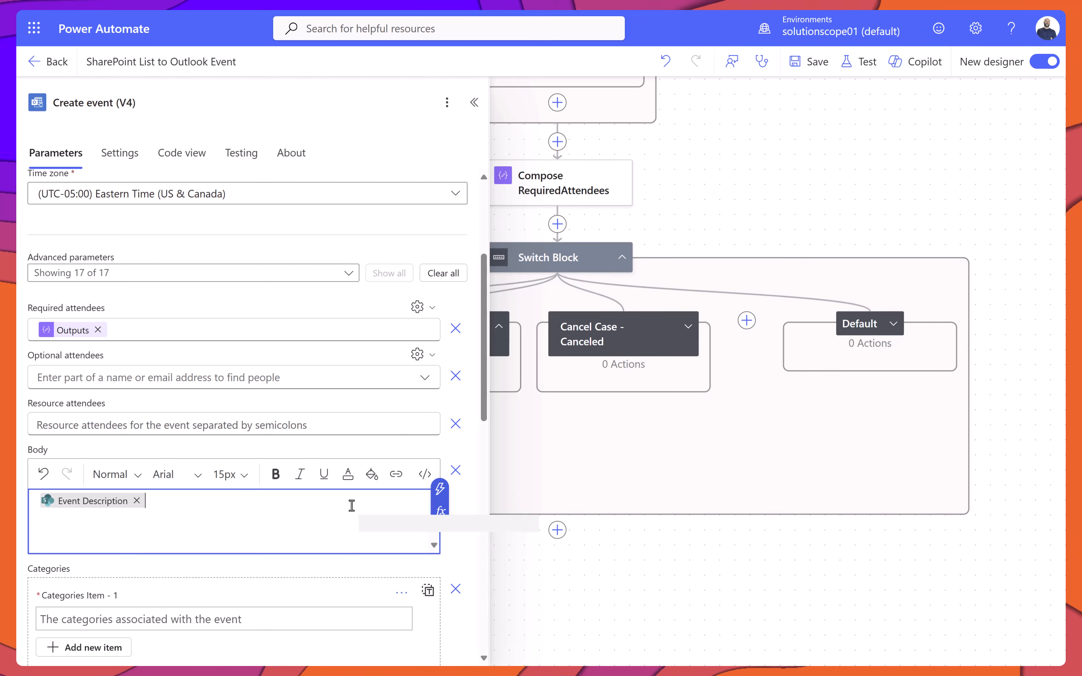
- Remove the Categories and Selected days of week parameters from the Create event action
{"action": "scroll", "coordinate": [358, 503], "scroll_direction": "down", "scroll_amount": 2}
{"action": "scroll", "coordinate": [352, 497], "scroll_direction": "down", "scroll_amount": 4}
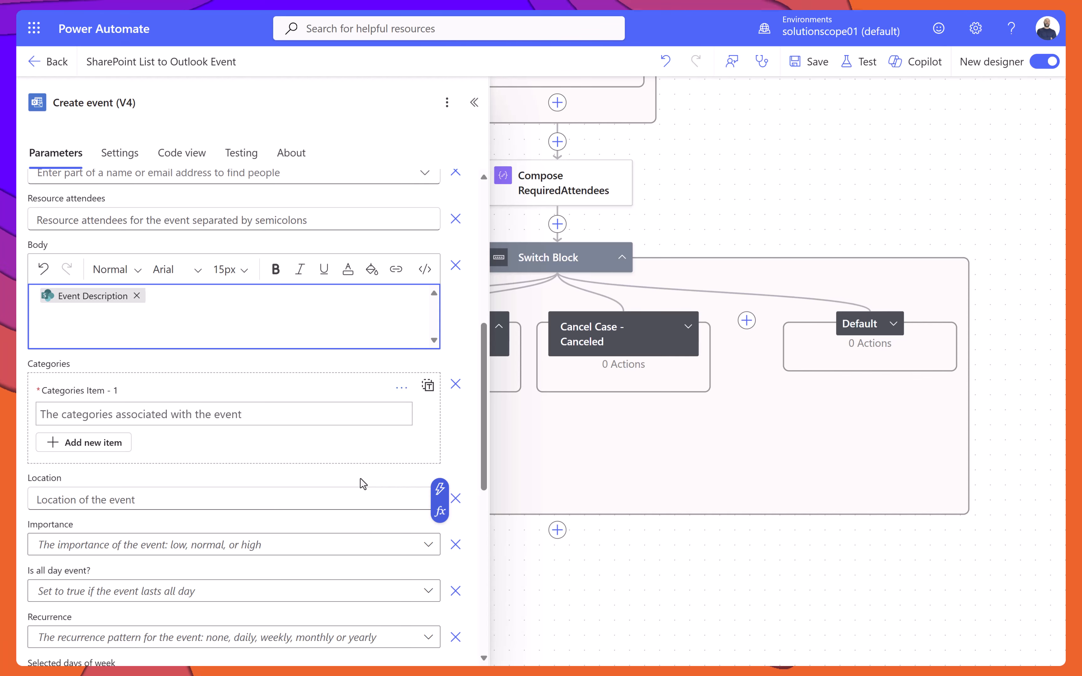
{"action": "left_click", "coordinate": [455, 389]}
{"action": "scroll", "coordinate": [372, 506], "scroll_direction": "down", "scroll_amount": 6}
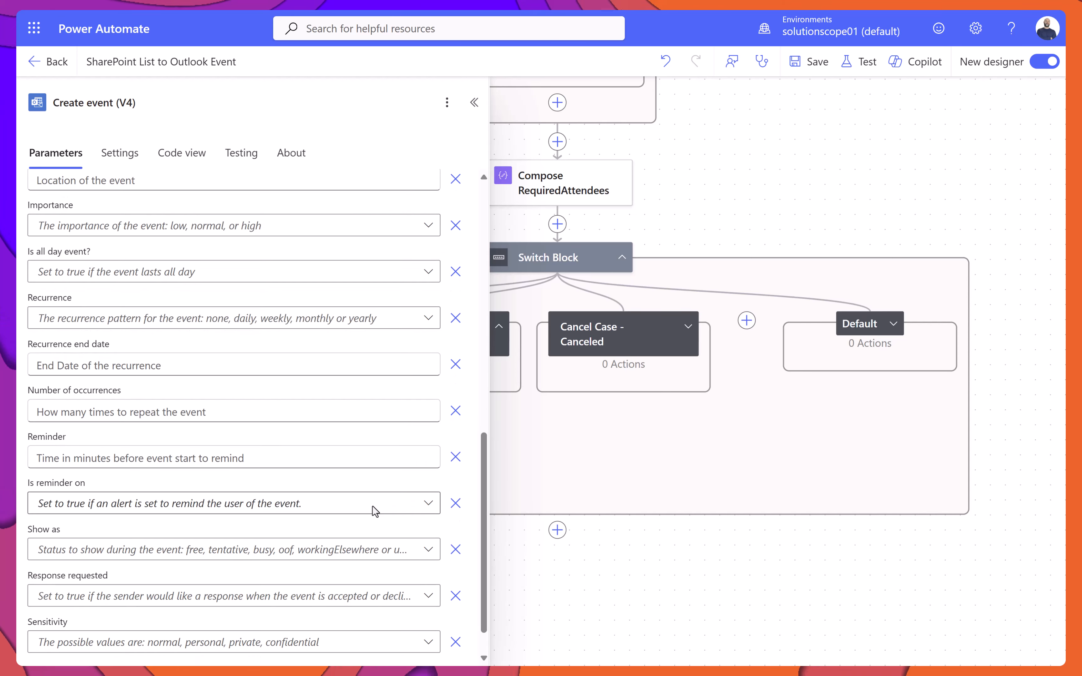
- Set Is all day event? to No in the Create event action and save the flow
{"action": "scroll", "coordinate": [373, 507], "scroll_direction": "down", "scroll_amount": 1}
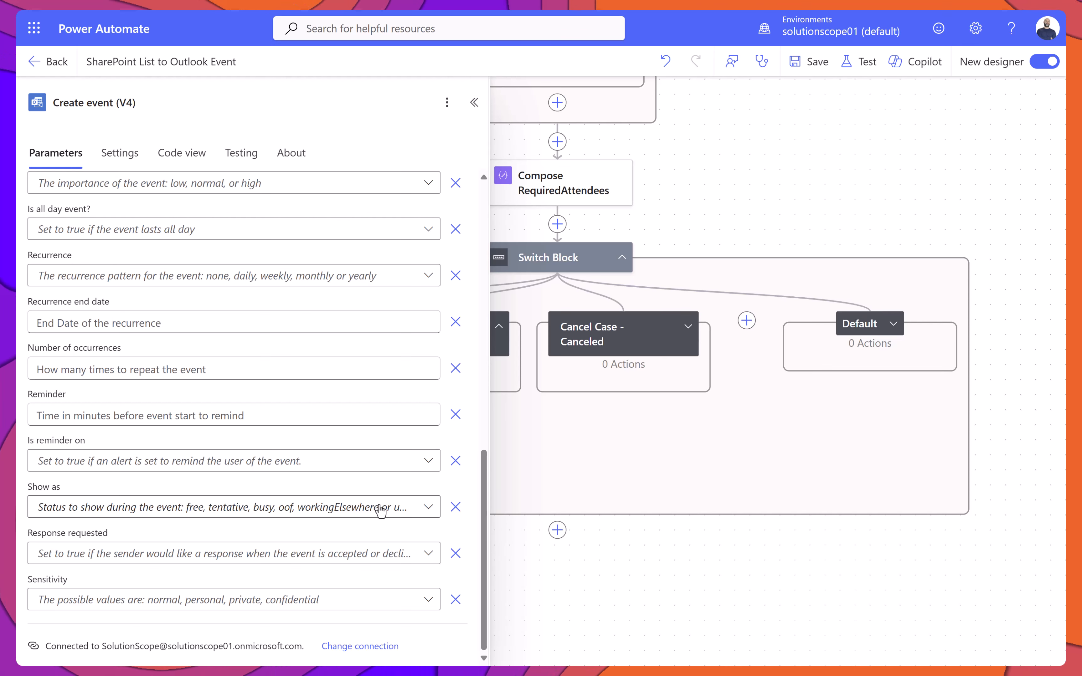
{"action": "left_click", "coordinate": [259, 236]}
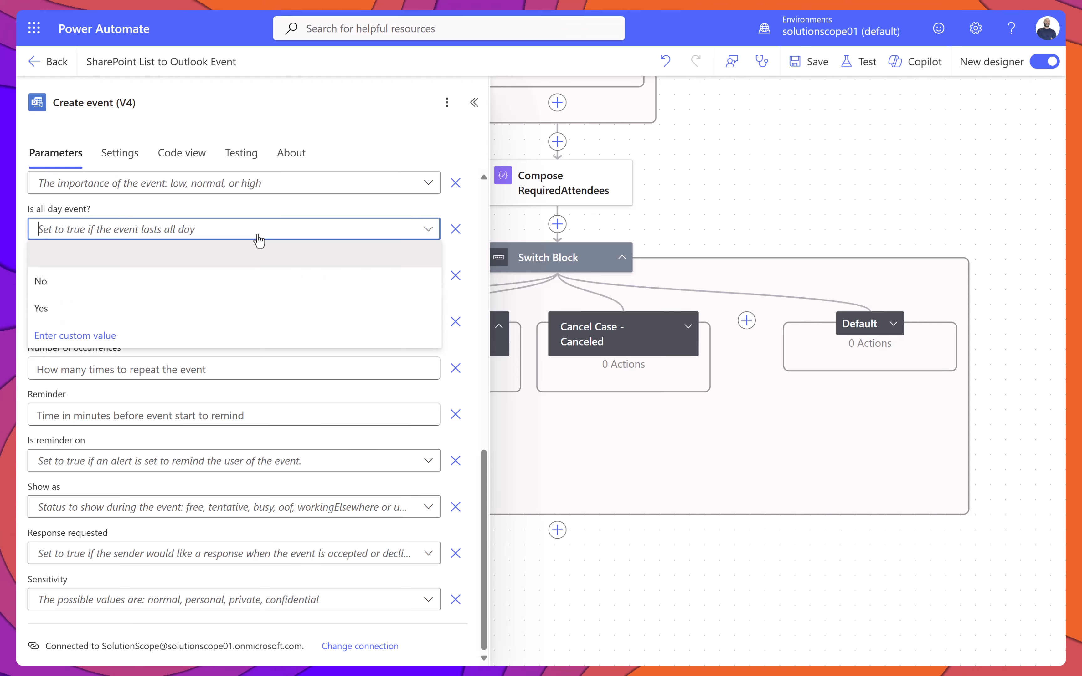
{"action": "left_click", "coordinate": [260, 280]}
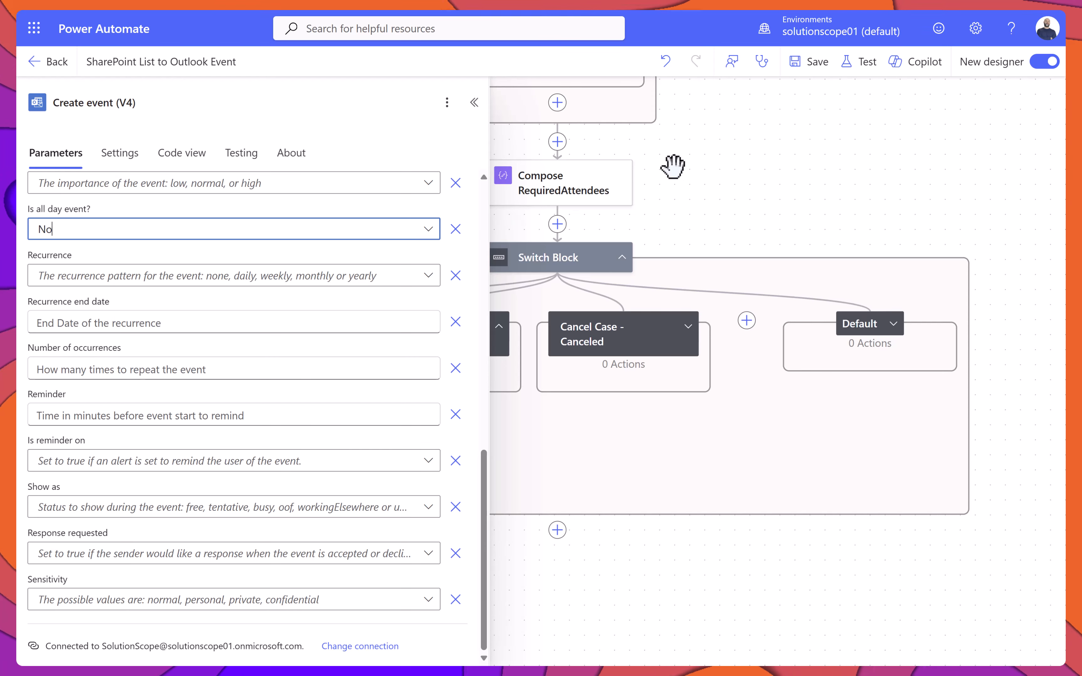
{"action": "left_click", "coordinate": [814, 67]}
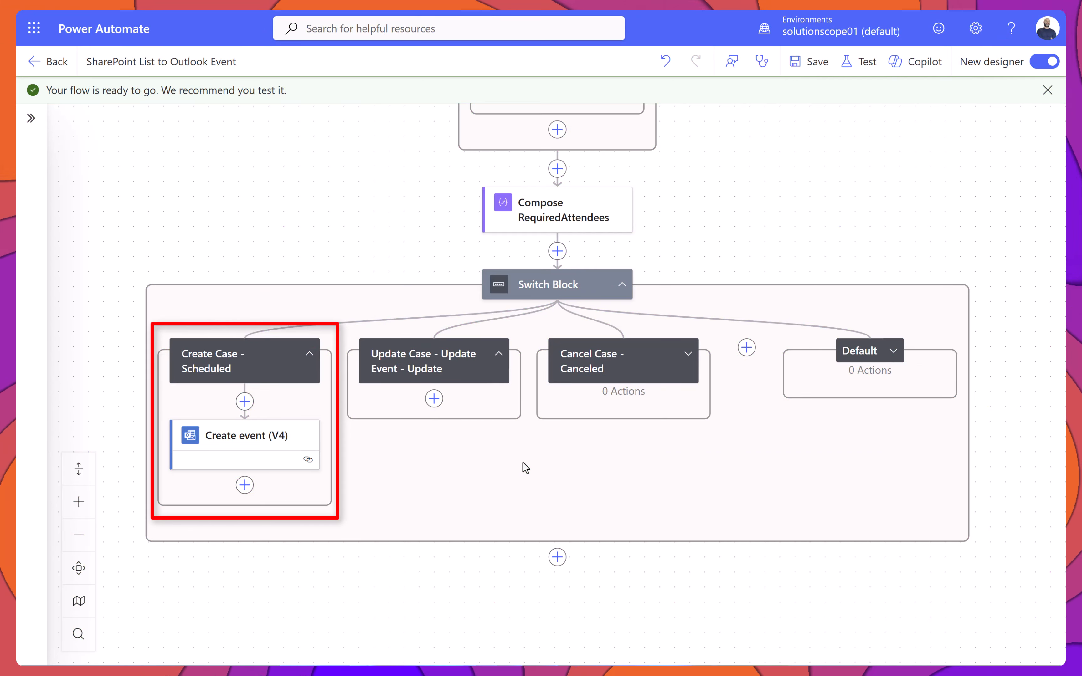
- Add a SharePoint Update item action after Create event in the Scheduled case, using the Traing and Development site and Company Events list
{"action": "left_click", "coordinate": [244, 485]}
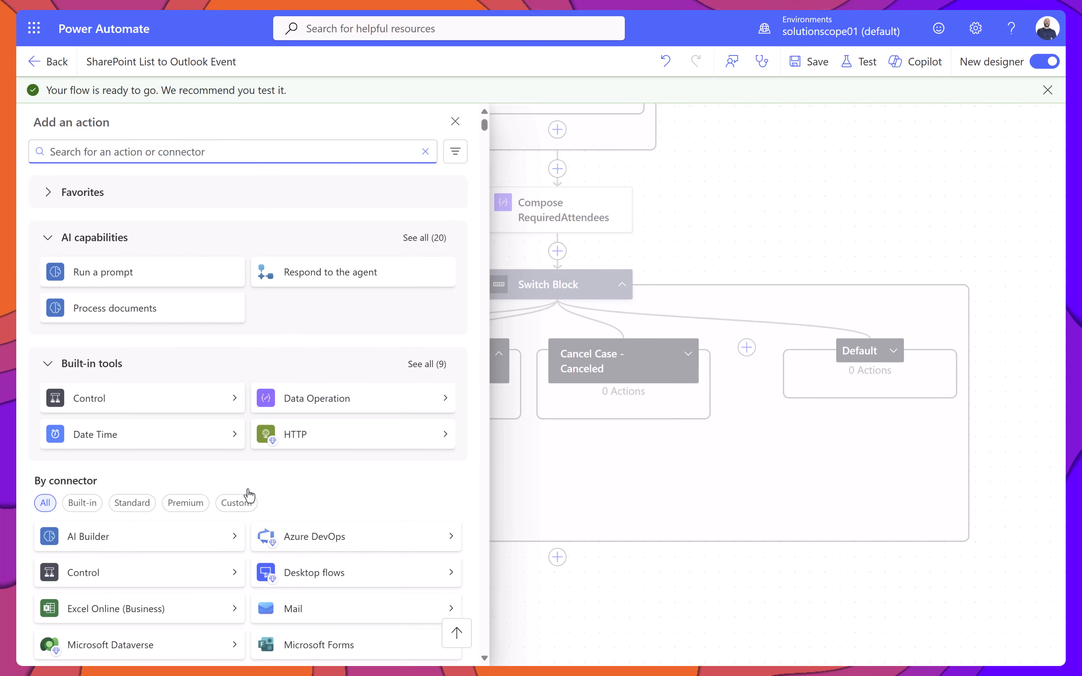
{"action": "type", "text": "Update item"}
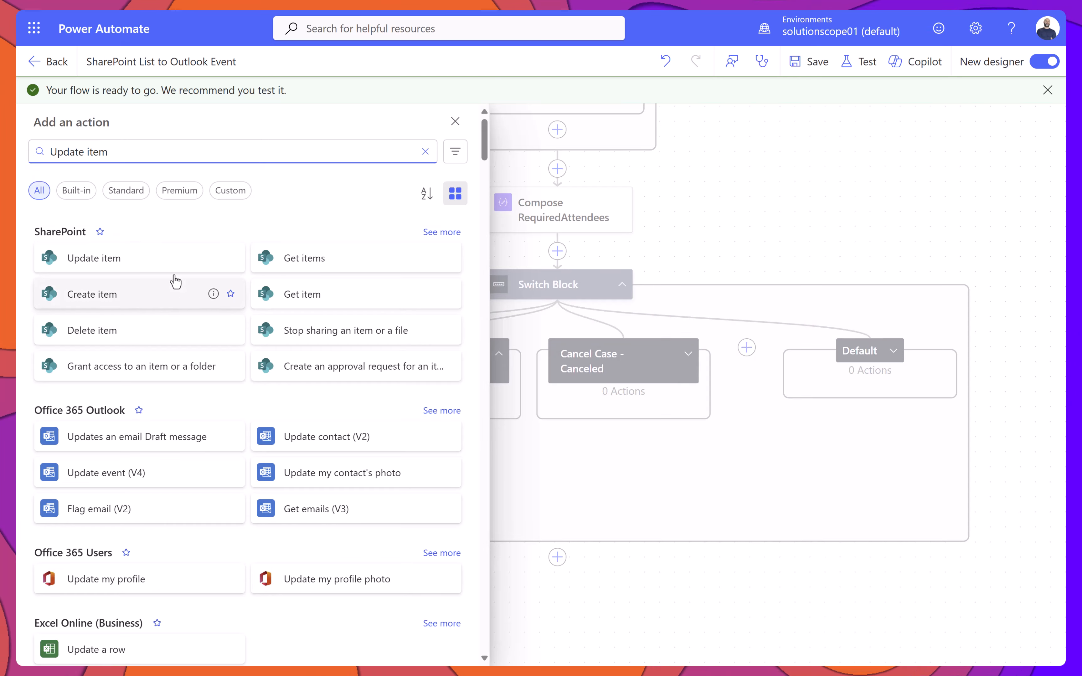
{"action": "left_click", "coordinate": [170, 258]}
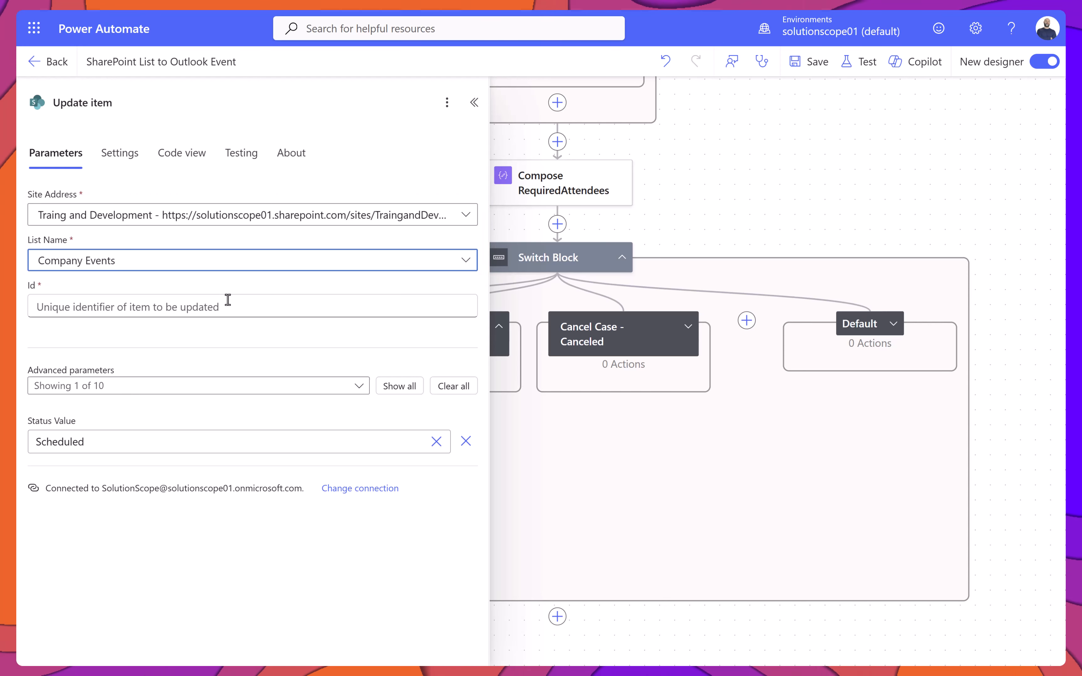
- Set the Update item action's Id to the trigger's ID dynamic content and its Status Value to Pending
{"action": "left_click", "coordinate": [228, 302]}
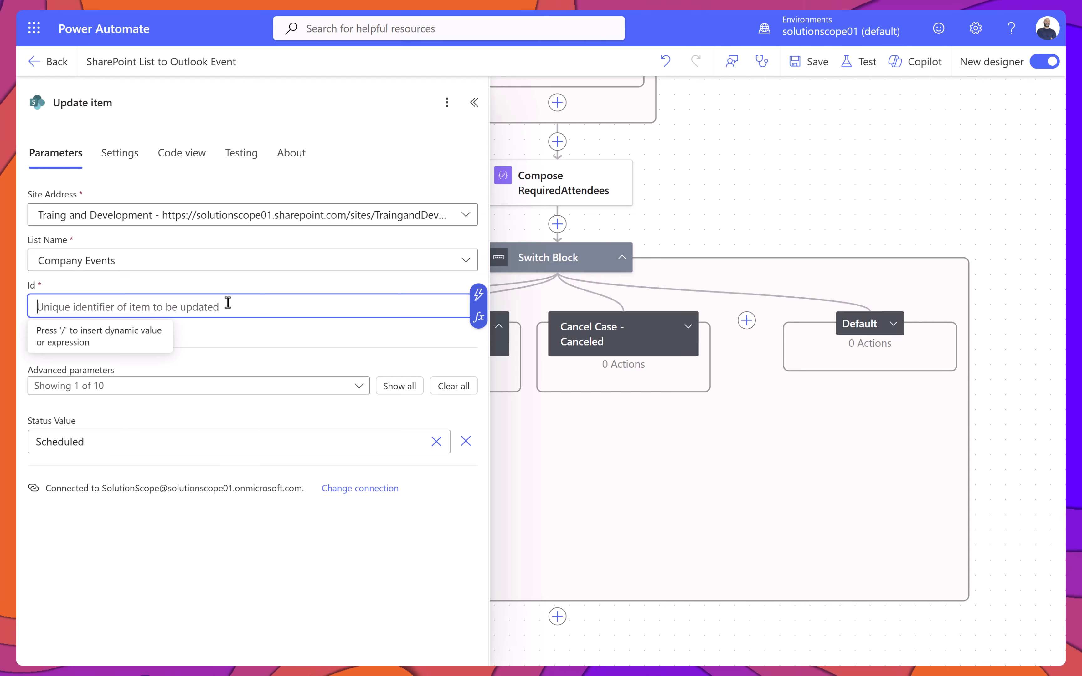
{"action": "left_click", "coordinate": [477, 296]}
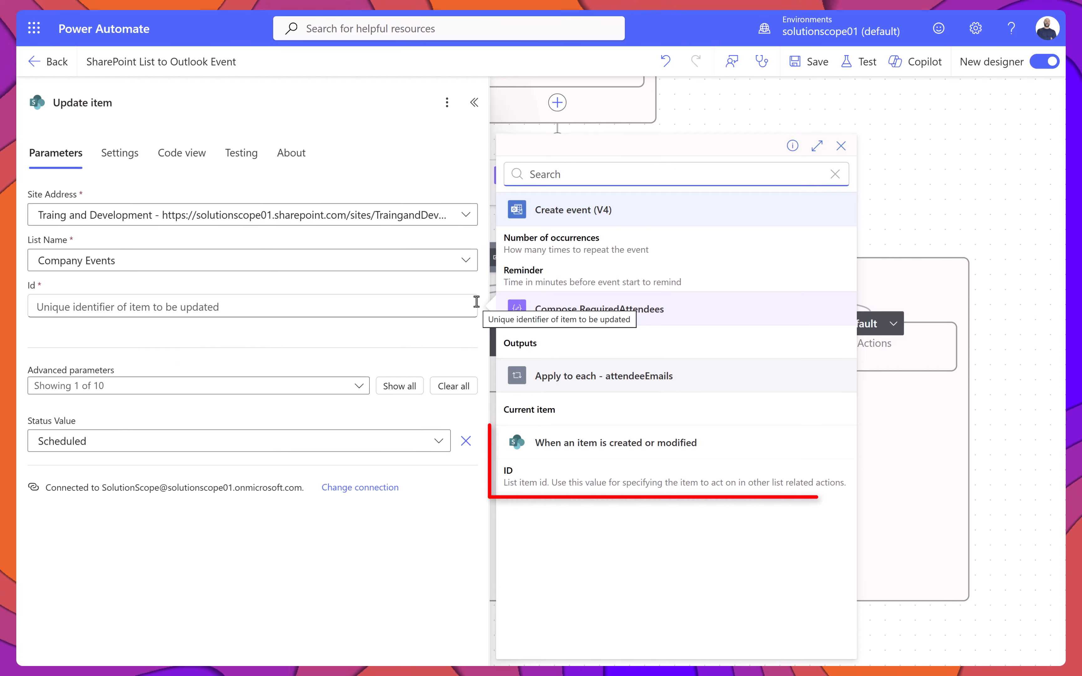
{"action": "left_click", "coordinate": [541, 485]}
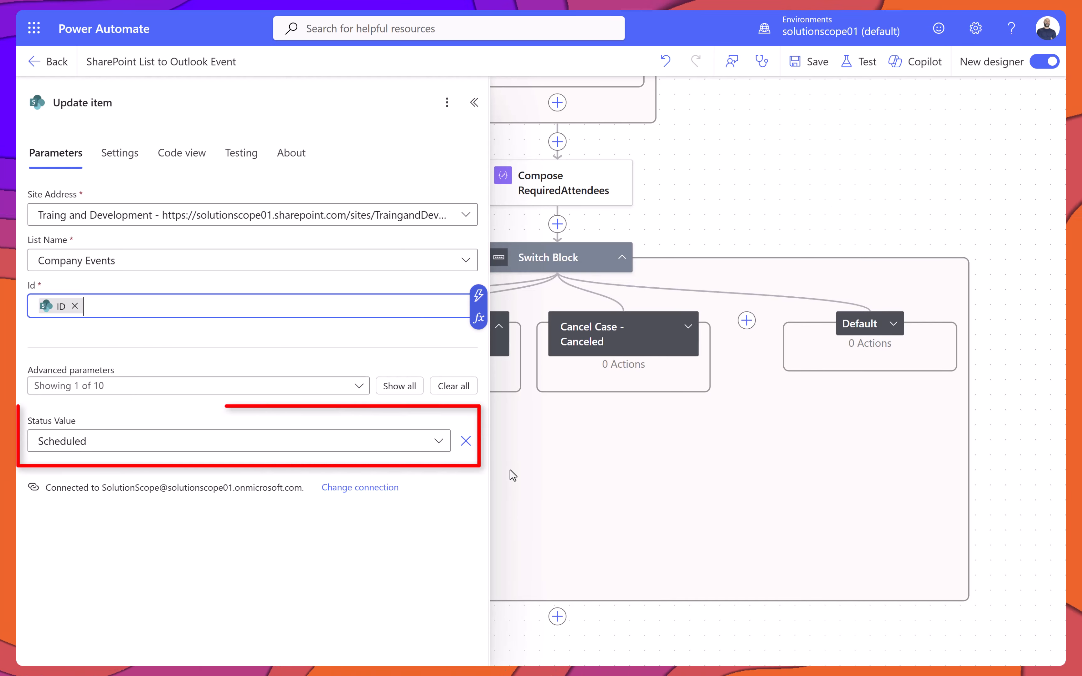
{"action": "left_click", "coordinate": [444, 449]}
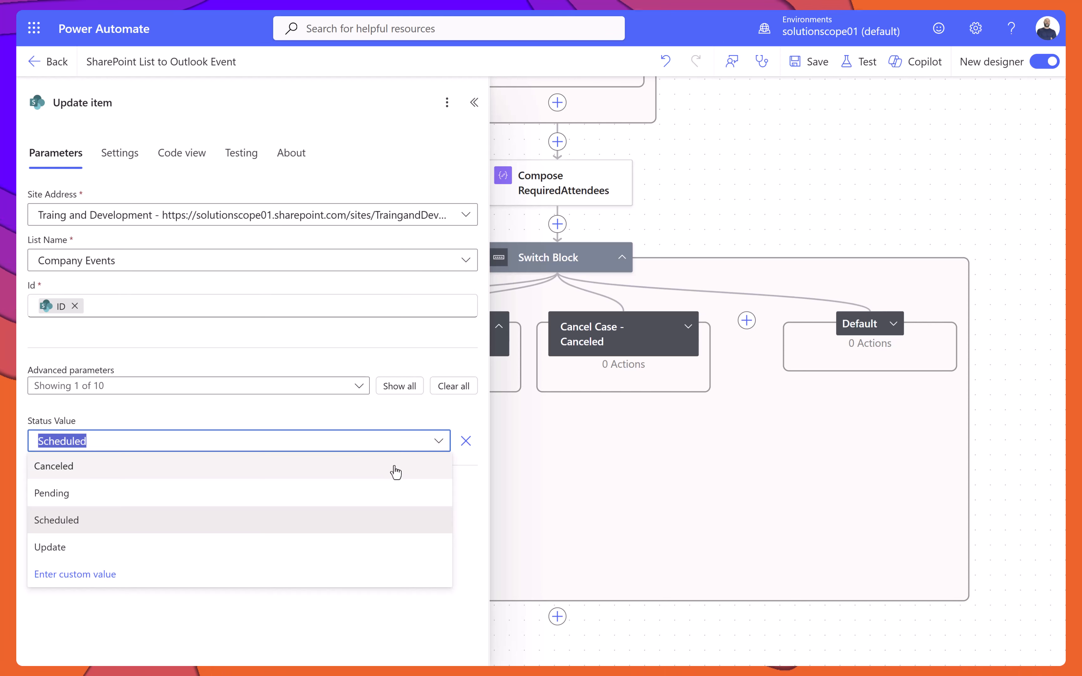
{"action": "left_click", "coordinate": [371, 493]}
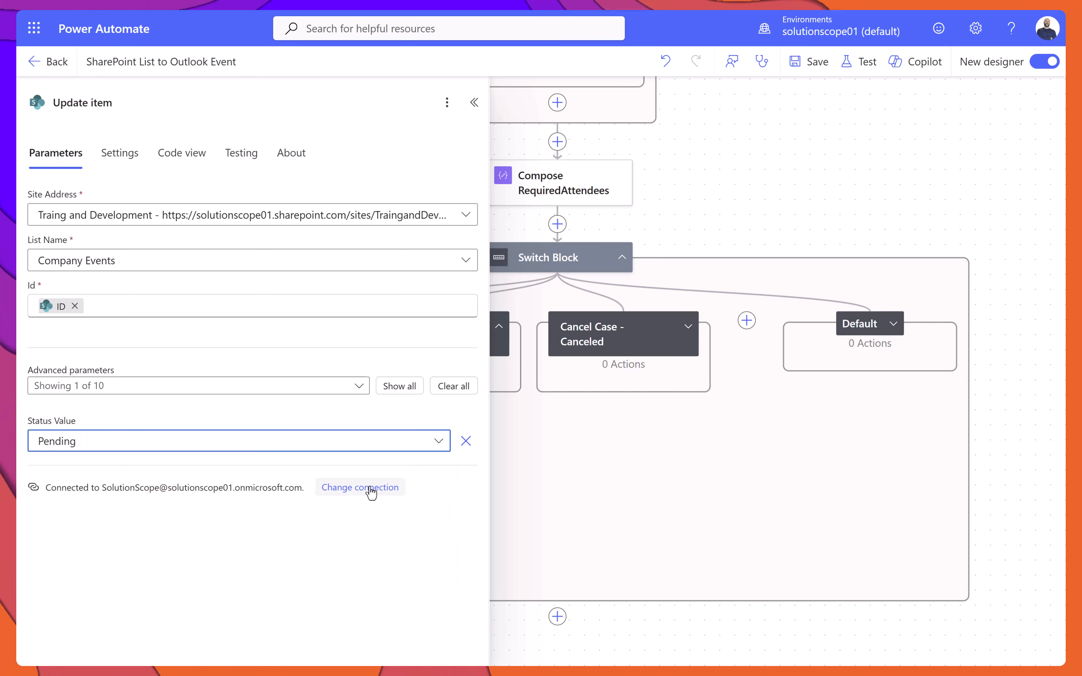
- Show all advanced parameters of the Update item action and set Event Identifier to the Create event (V4) Id dynamic content
{"action": "left_click", "coordinate": [399, 392]}
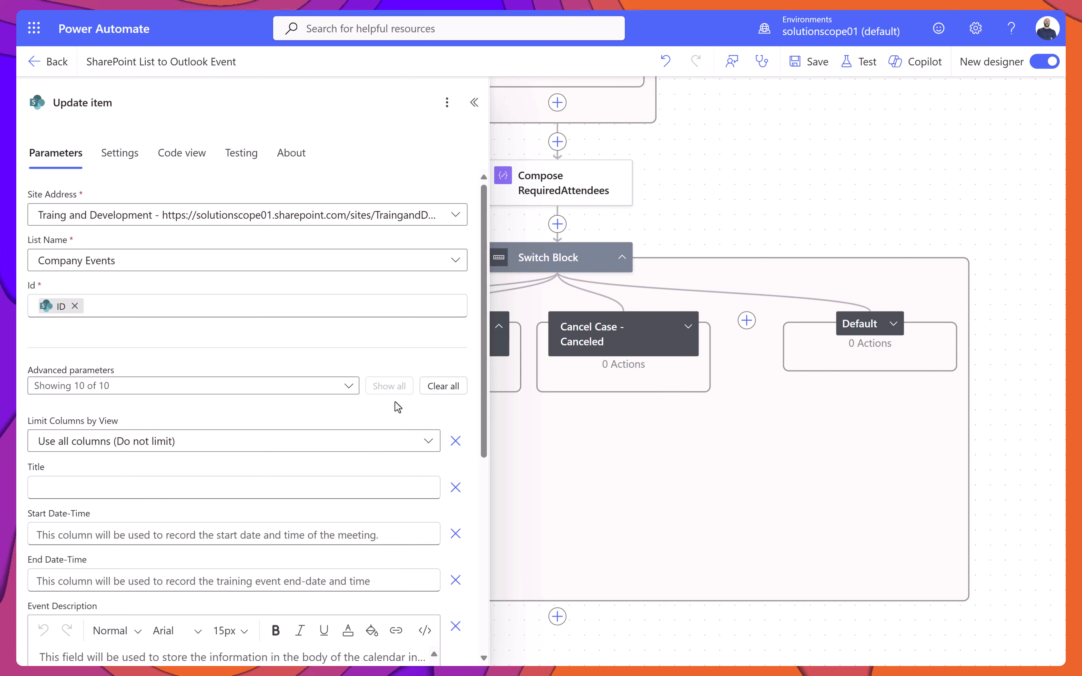
{"action": "scroll", "coordinate": [397, 407], "scroll_direction": "down", "scroll_amount": 6}
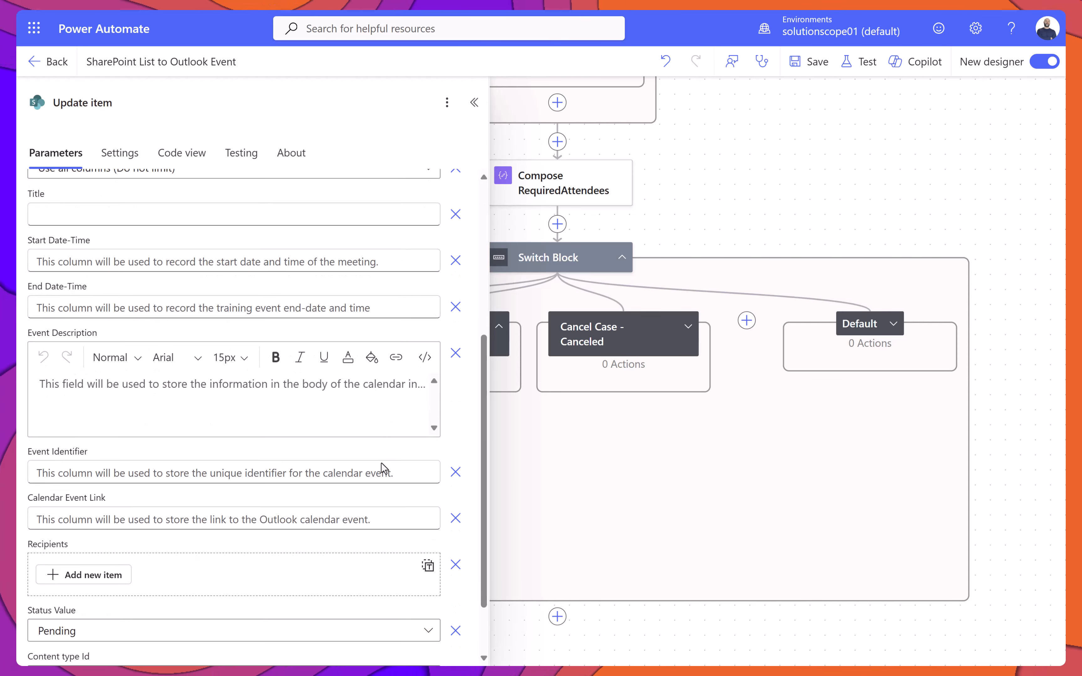
{"action": "left_click", "coordinate": [377, 474]}
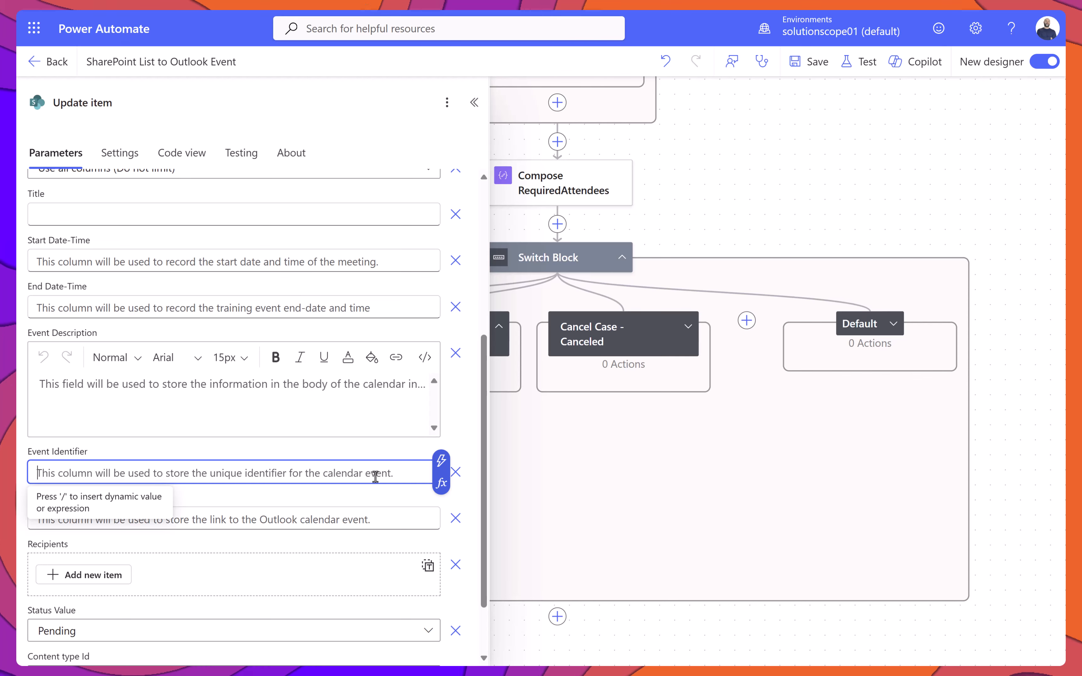
{"action": "left_click", "coordinate": [440, 460]}
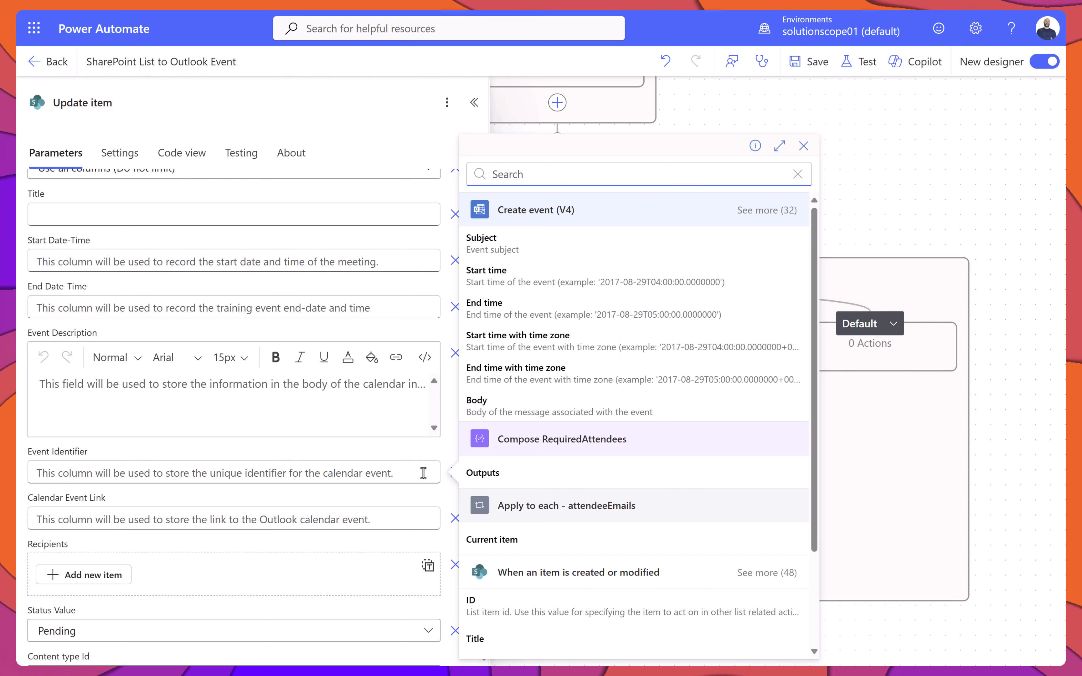
{"action": "left_click", "coordinate": [763, 211]}
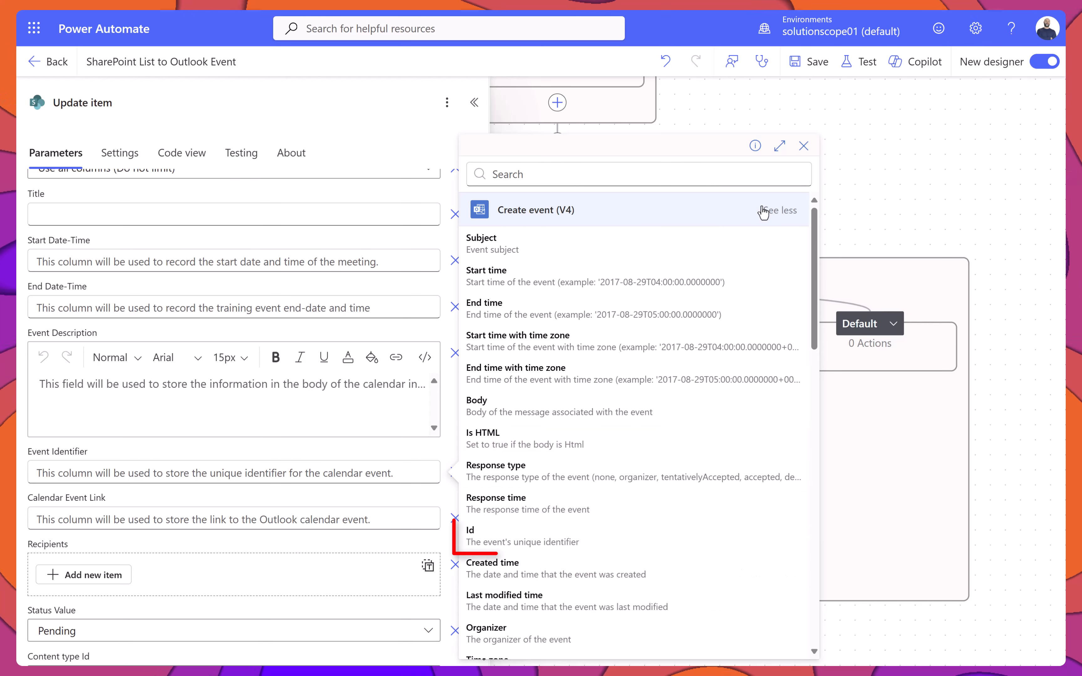
{"action": "left_click", "coordinate": [585, 540]}
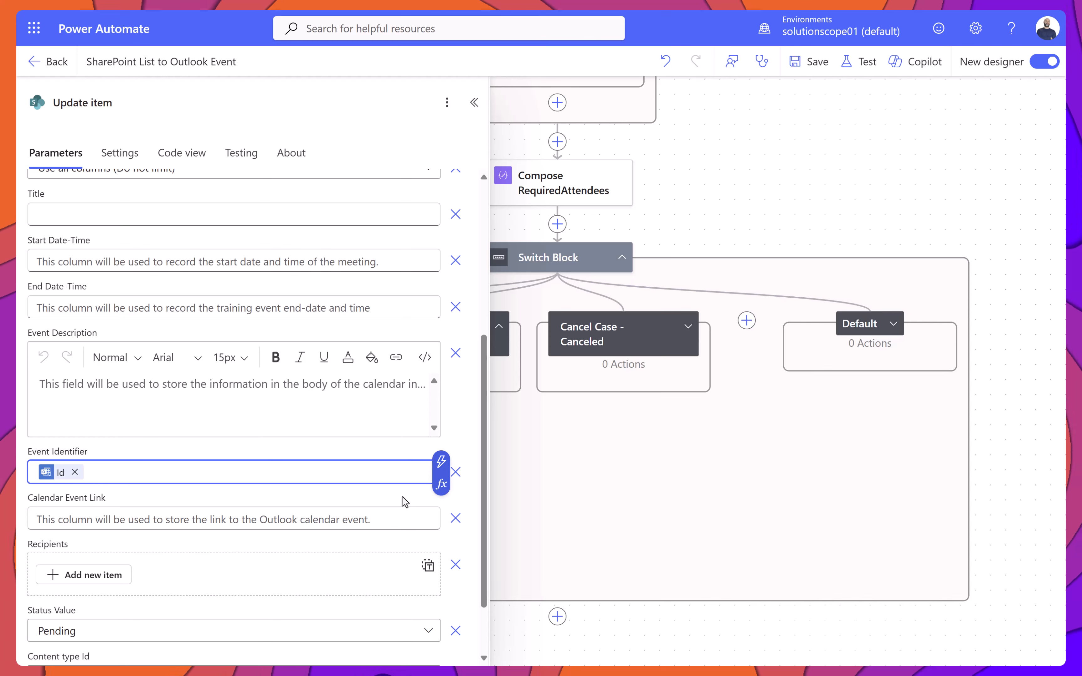
- Set the Update item action's Calendar Event Link to the Create event (V4) Web link dynamic content and save the flow
{"action": "left_click", "coordinate": [394, 518]}
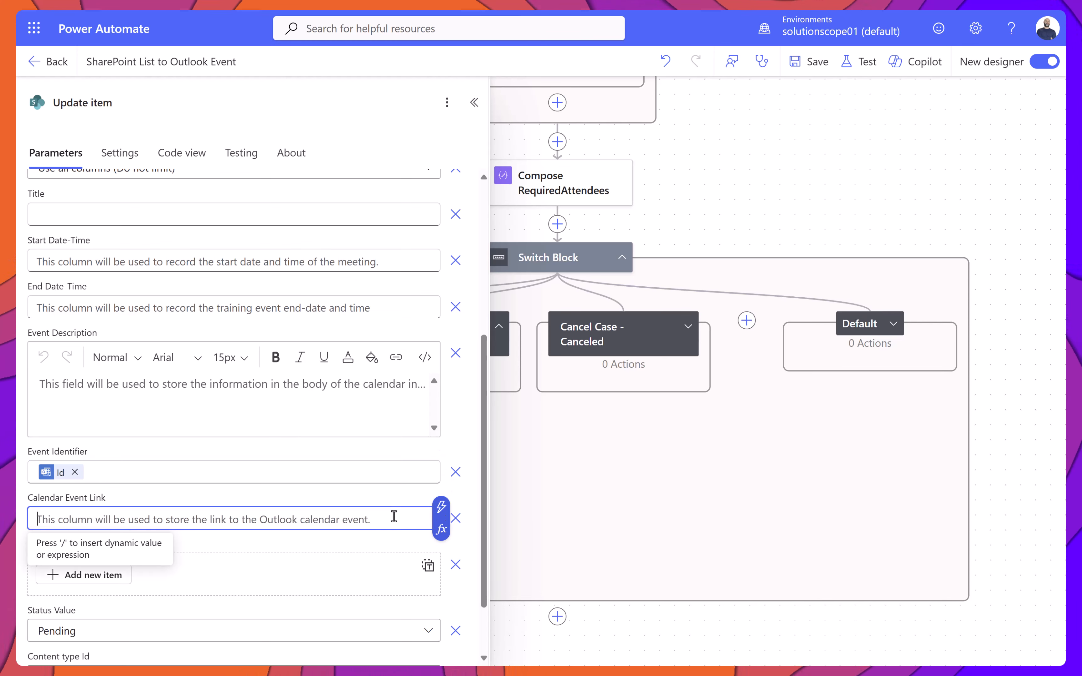
{"action": "left_click", "coordinate": [441, 506]}
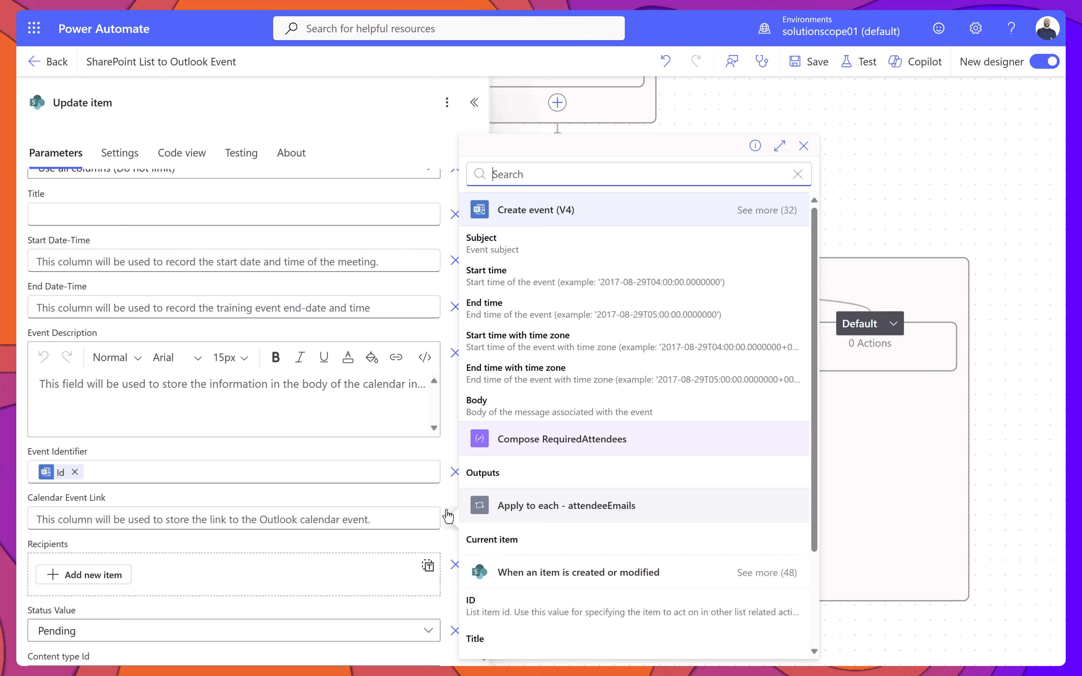
{"action": "left_click", "coordinate": [765, 210]}
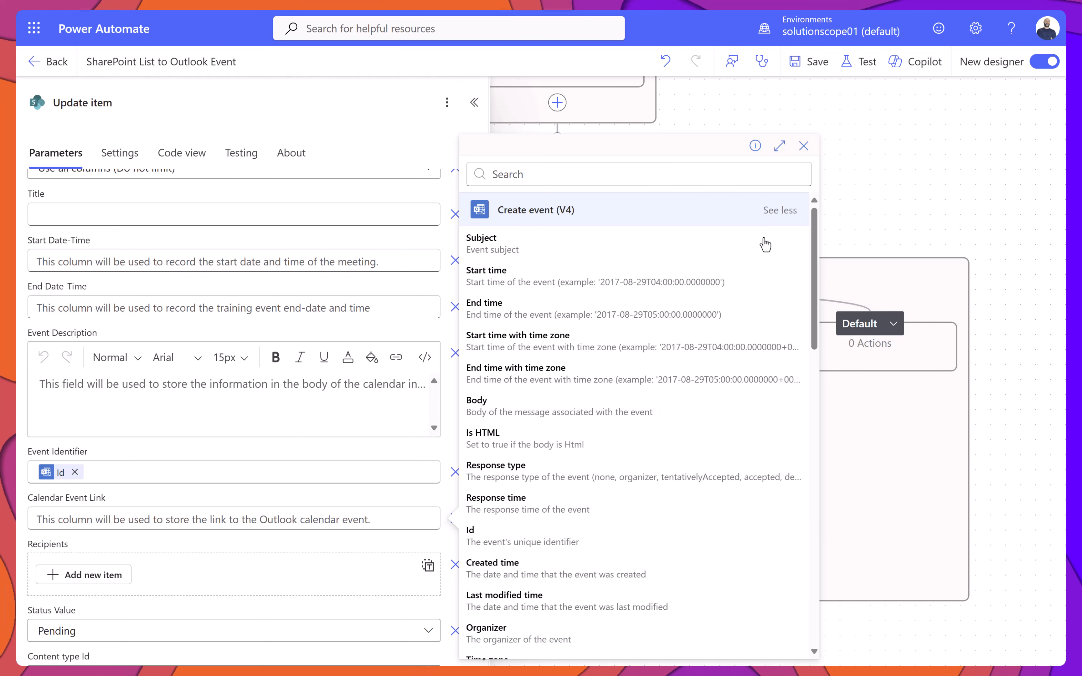
{"action": "scroll", "coordinate": [749, 329], "scroll_direction": "down", "scroll_amount": 8}
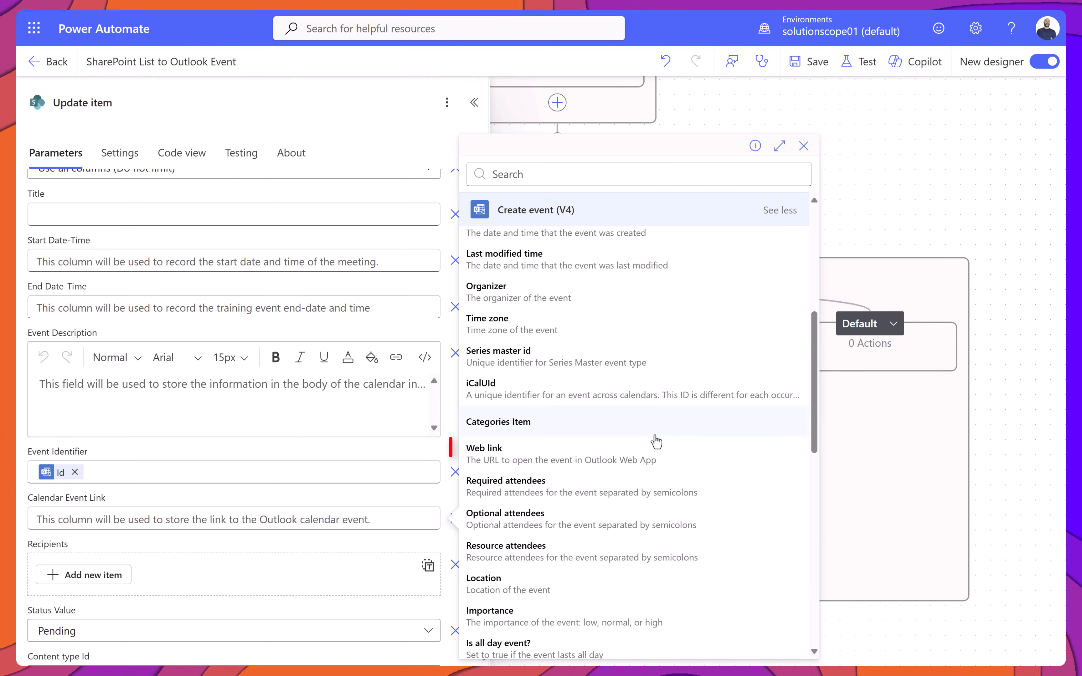
{"action": "left_click", "coordinate": [639, 457]}
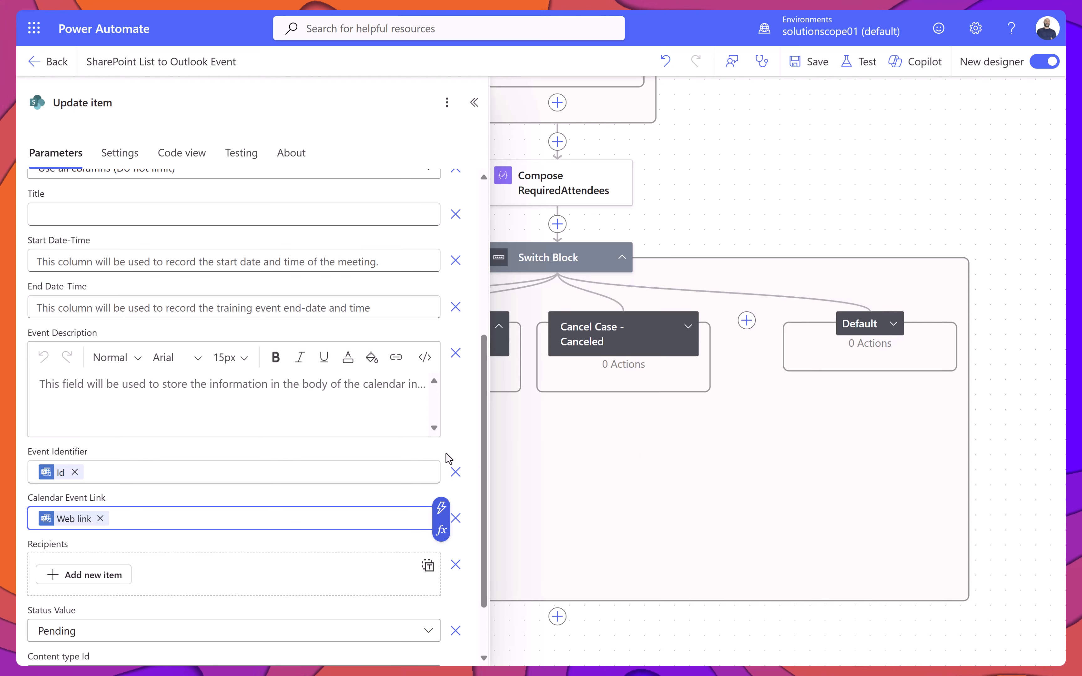
{"action": "scroll", "coordinate": [447, 458], "scroll_direction": "down", "scroll_amount": 2}
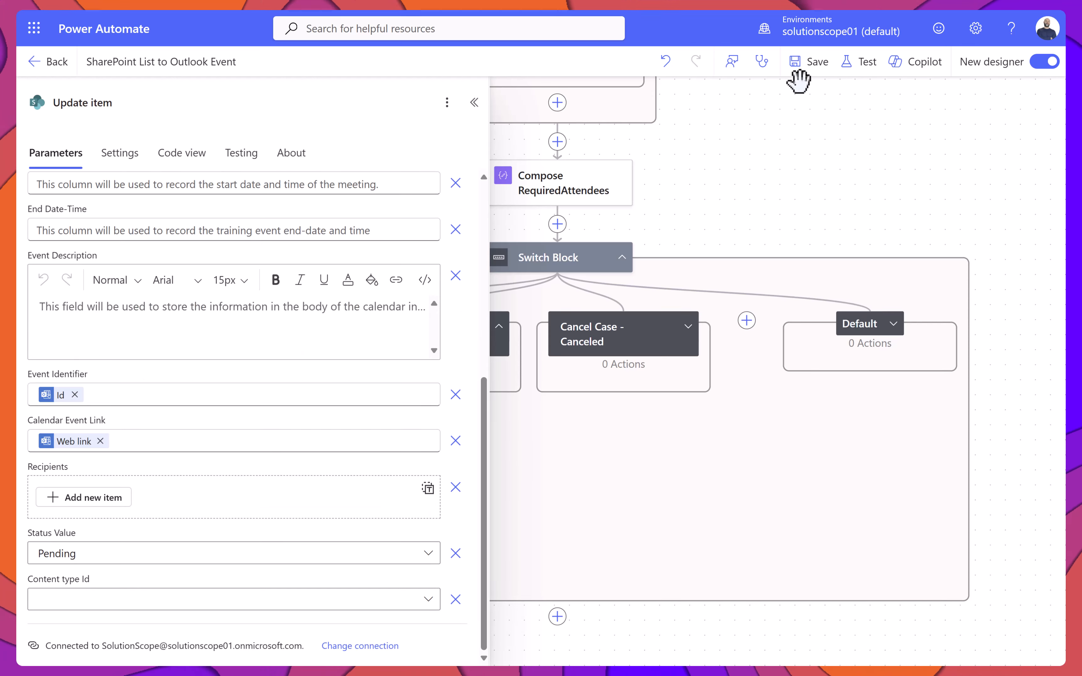
{"action": "left_click", "coordinate": [816, 72]}
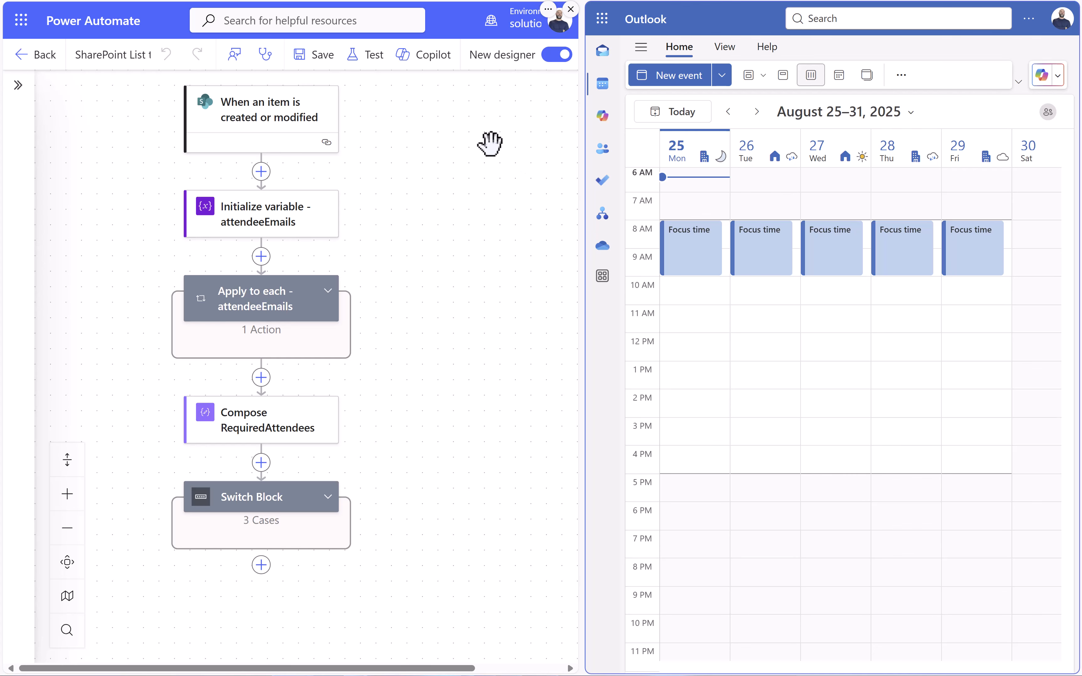
- Start a manual test of the flow and trigger it by saving the prepared Employee Appreaciation Lunch item in SharePoint's Company Events list
{"action": "left_click", "coordinate": [380, 62]}
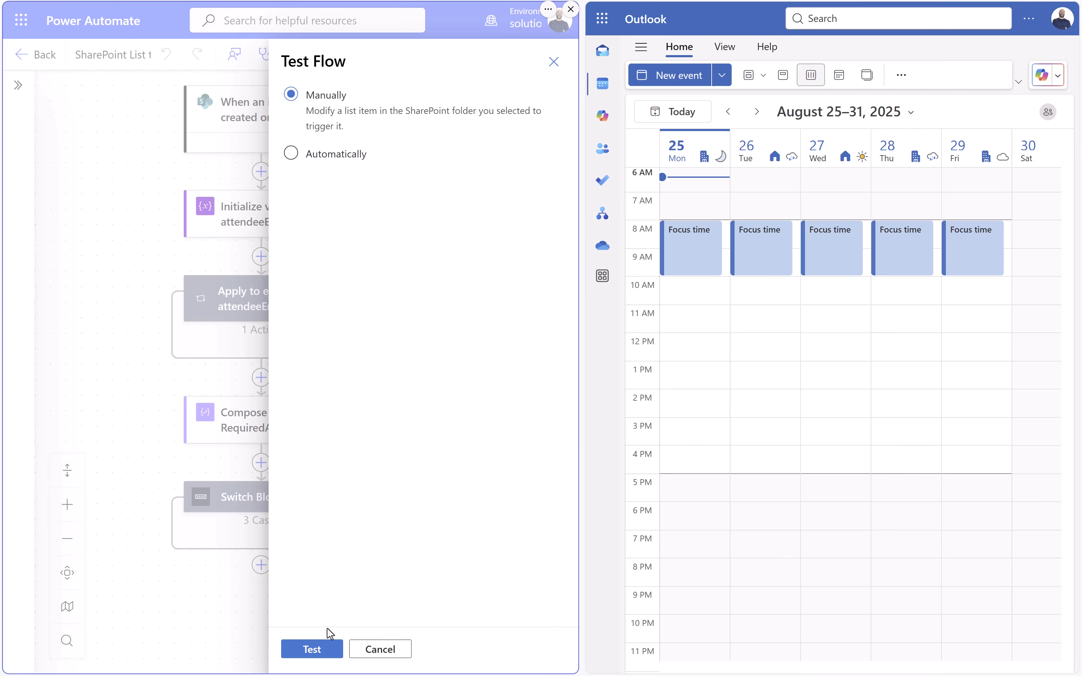
{"action": "left_click", "coordinate": [312, 649]}
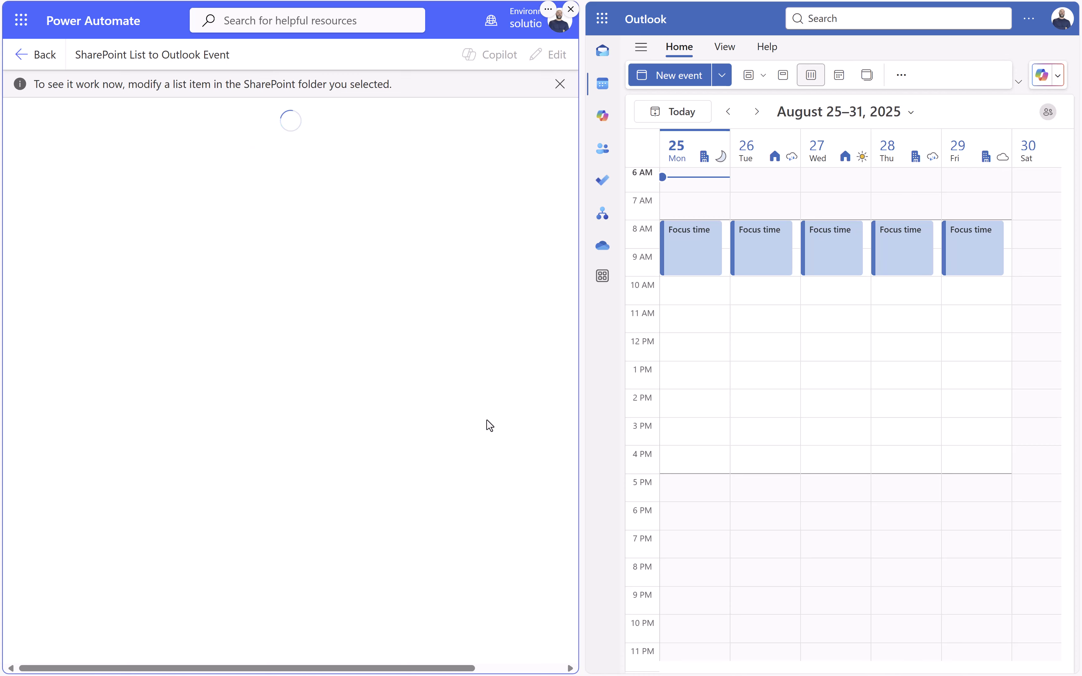
{"action": "key", "text": "alt+Tab"}
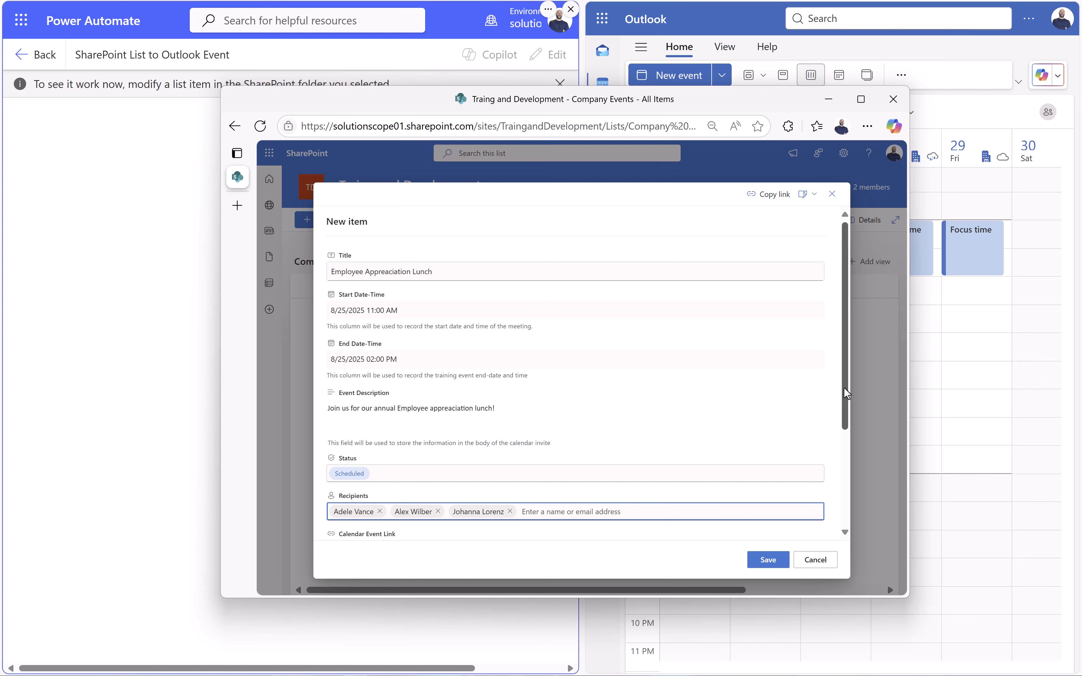
{"action": "left_click_drag", "start_coordinate": [843, 388], "coordinate": [849, 476]}
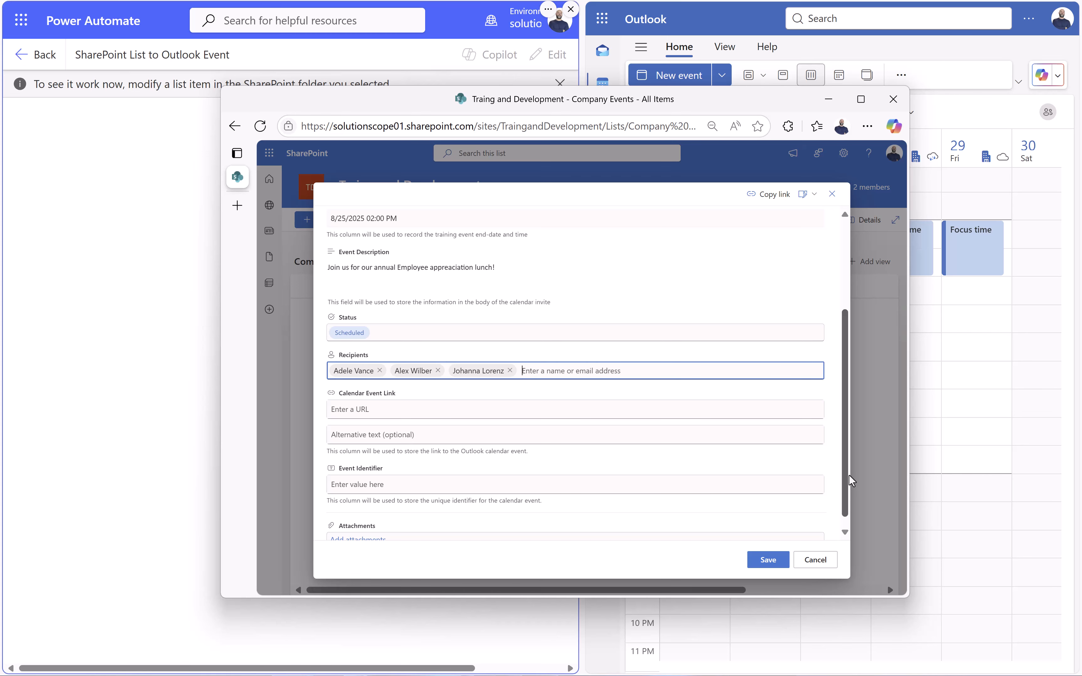
{"action": "left_click", "coordinate": [779, 563]}
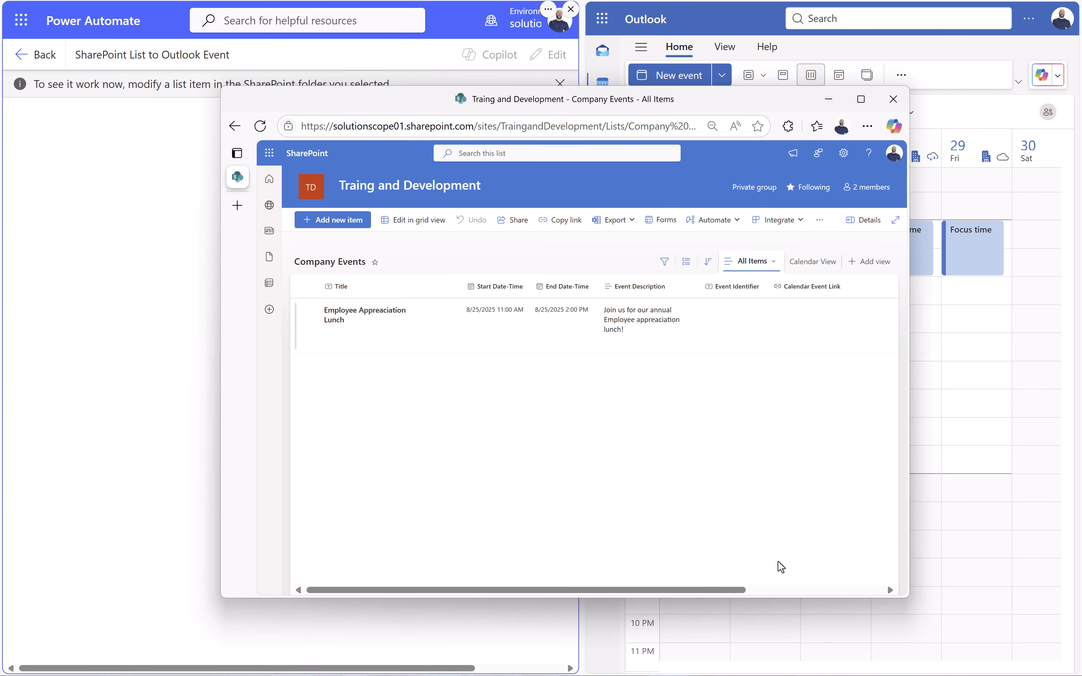
- Open the Employee Appreaciation Lunch event in the Outlook calendar to check its time, description and attendees
{"action": "left_click", "coordinate": [828, 99]}
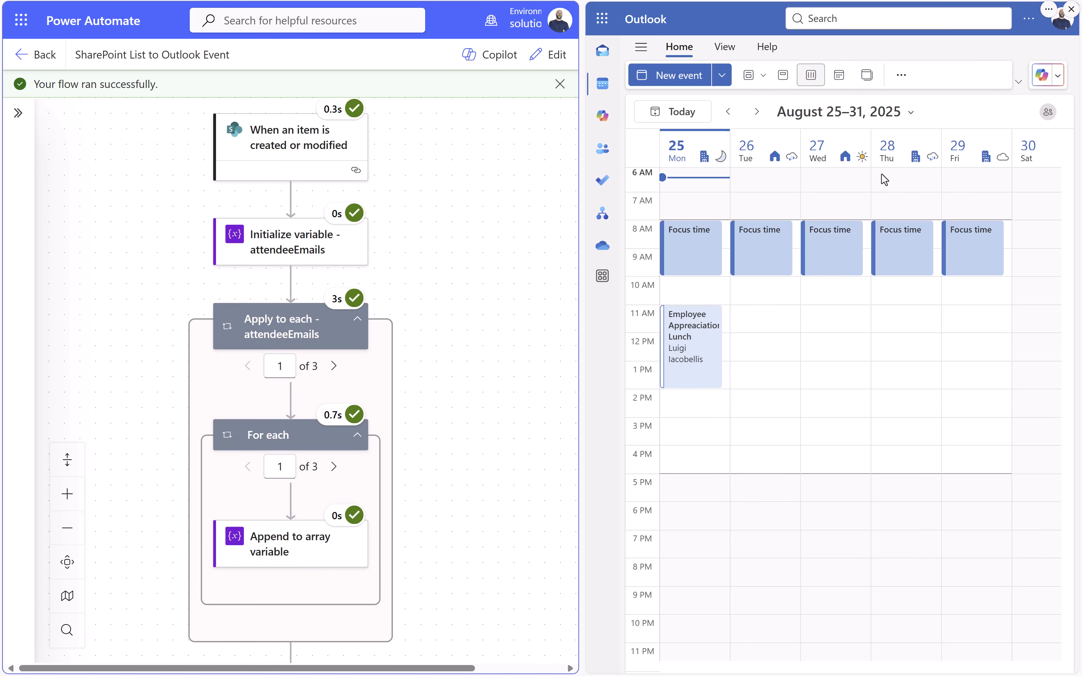
{"action": "double_click", "coordinate": [690, 336]}
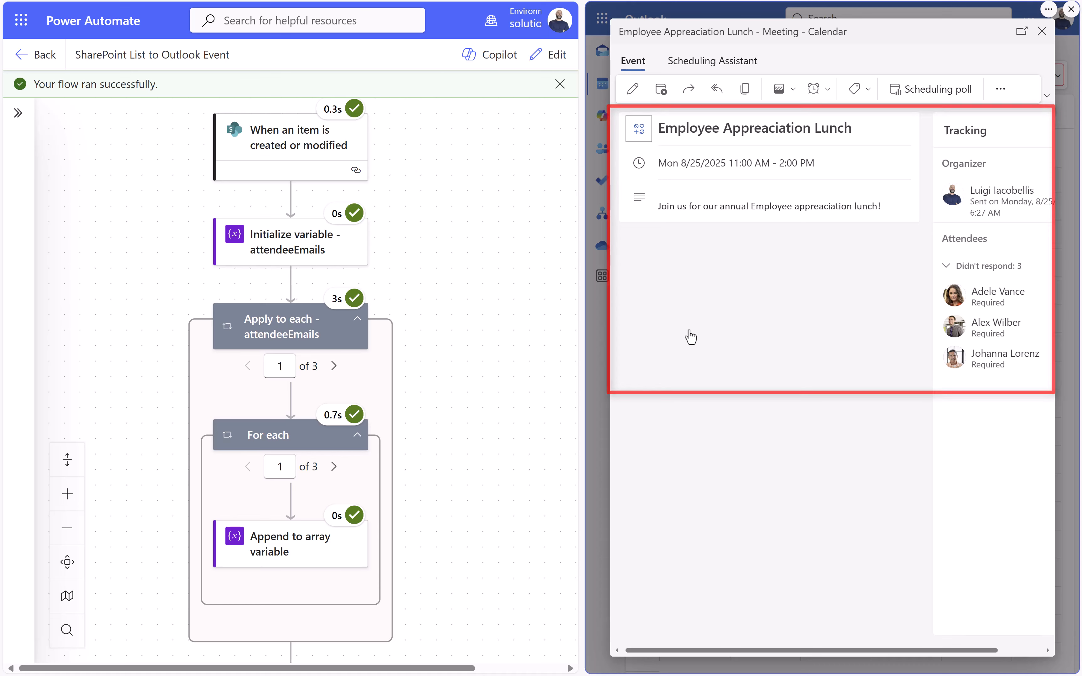
{"action": "left_click", "coordinate": [502, 330]}
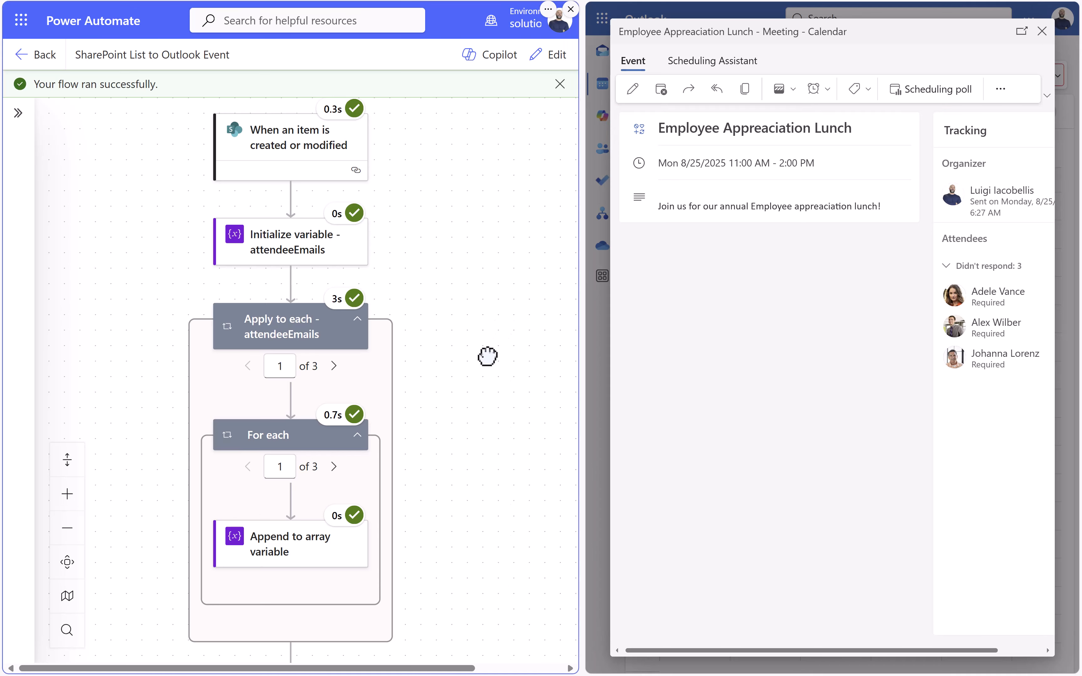
- Open the Employee Appreaciation Lunch item in the SharePoint list and check its Status, Calendar Event Link and Event Identifier fields
{"action": "key", "text": "alt+Tab"}
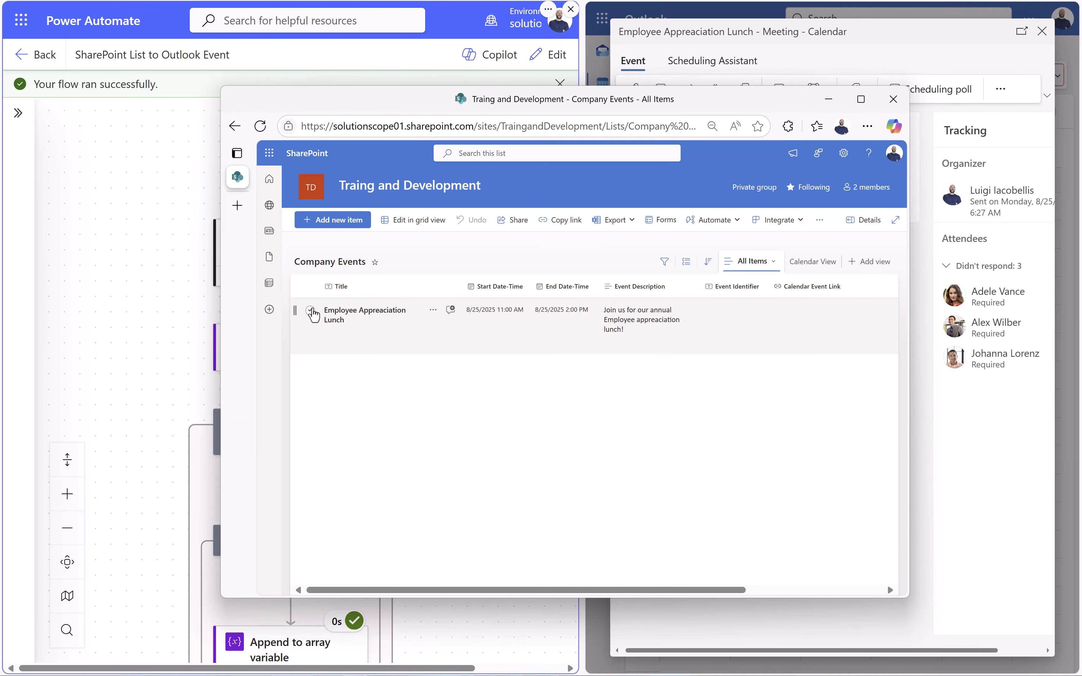
{"action": "left_click", "coordinate": [311, 312]}
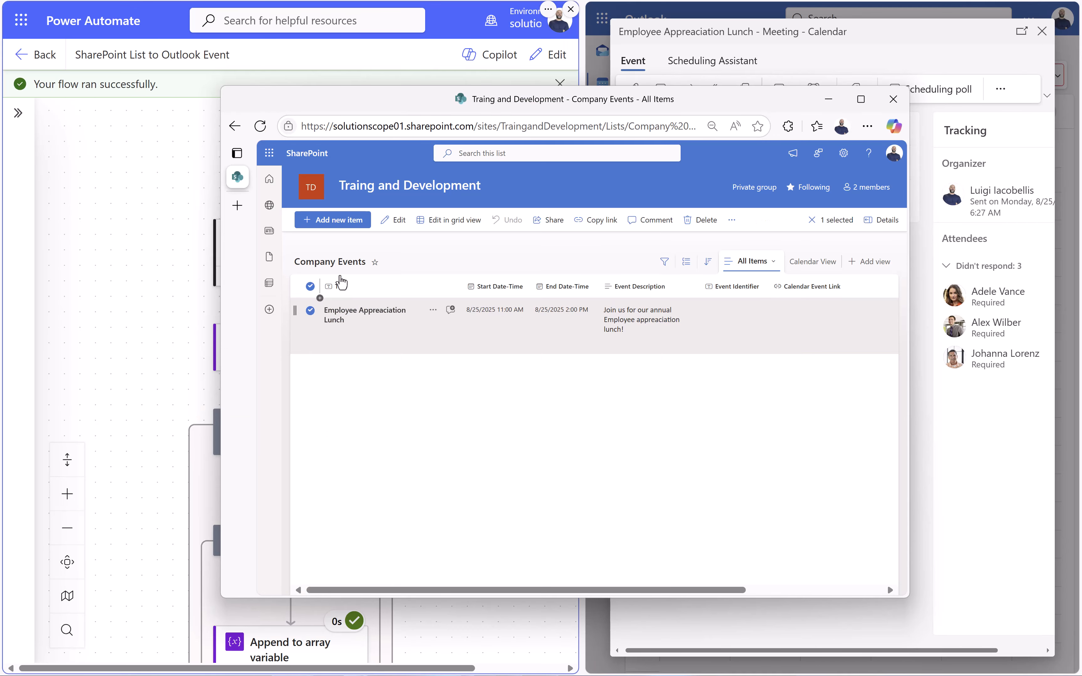
{"action": "left_click", "coordinate": [396, 221]}
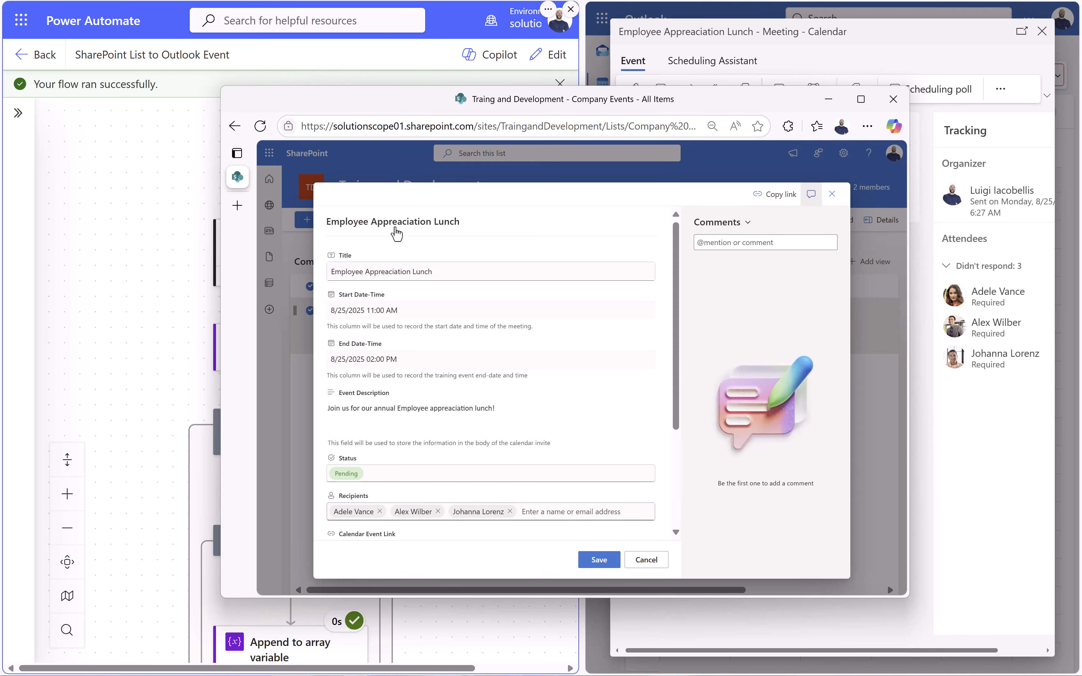
{"action": "scroll", "coordinate": [553, 235], "scroll_direction": "down", "scroll_amount": 3}
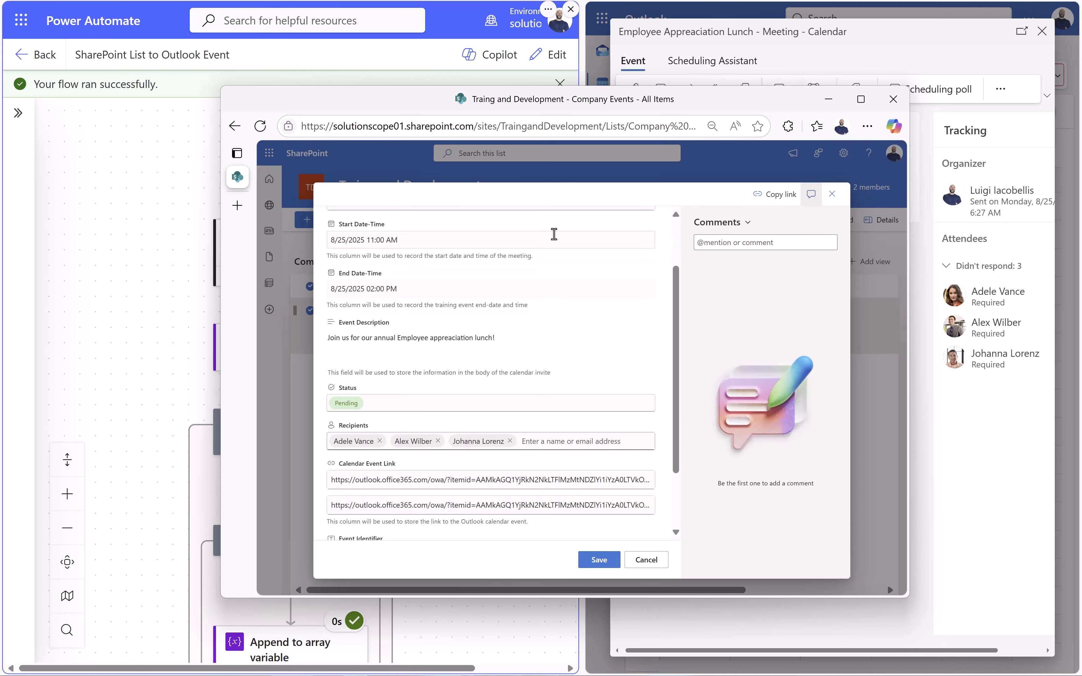
{"action": "scroll", "coordinate": [553, 234], "scroll_direction": "down", "scroll_amount": 1}
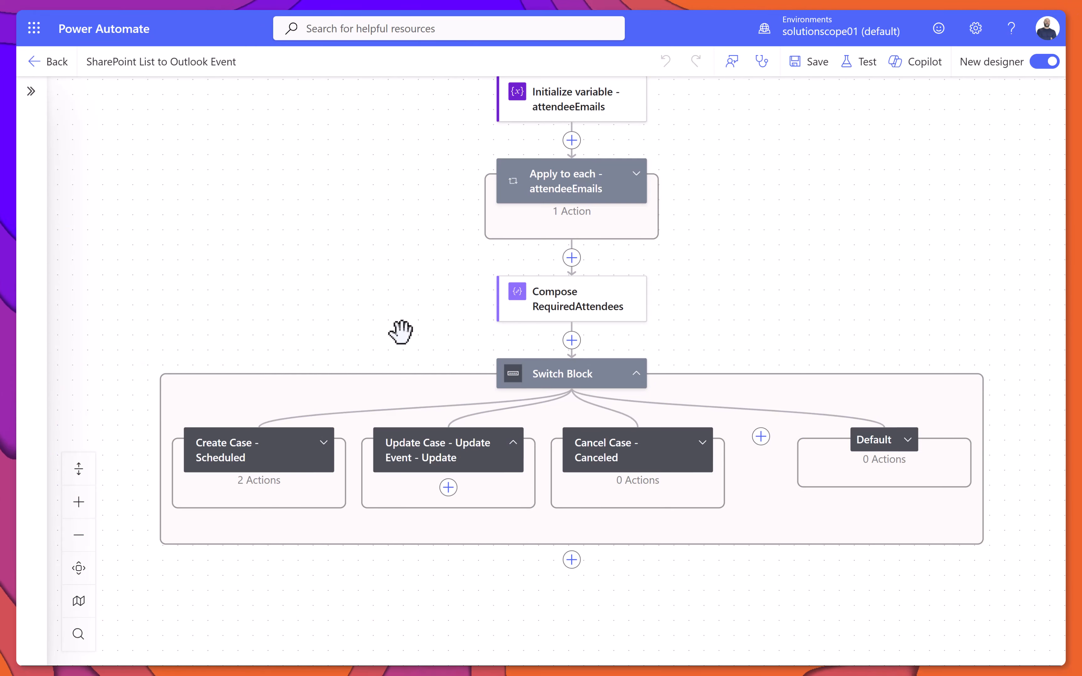
- Add an Office 365 Outlook Update event (V4) action to the Update case in Power Automate and set its Calendar id to Calendar
{"action": "left_click", "coordinate": [448, 488]}
{"action": "type", "text": "update event"}
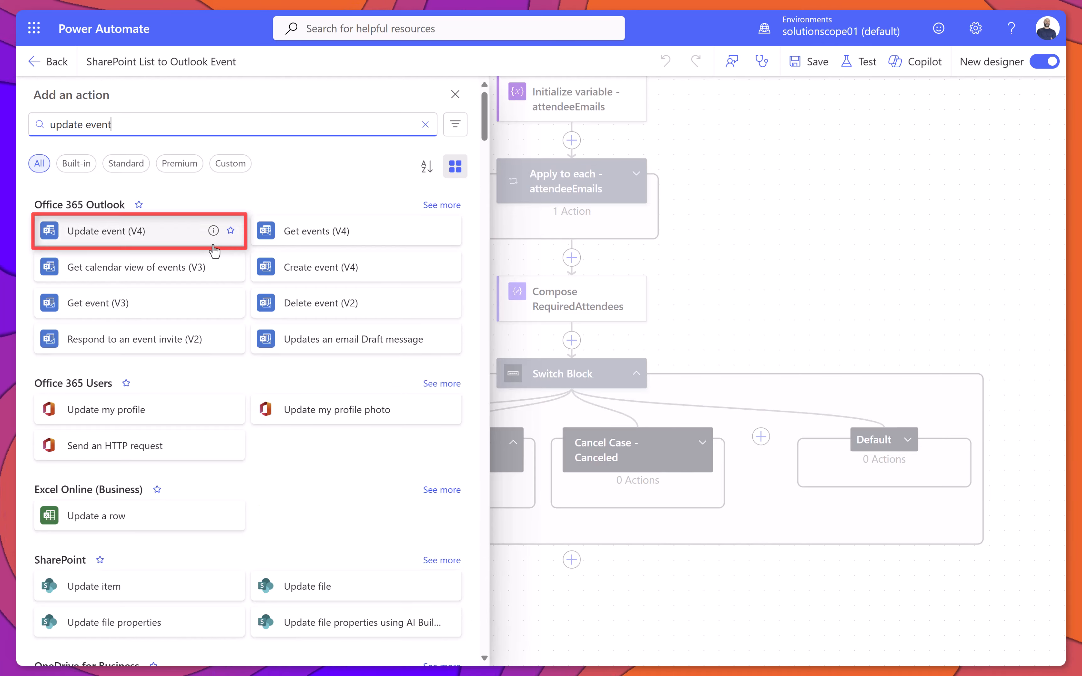
{"action": "left_click", "coordinate": [182, 242]}
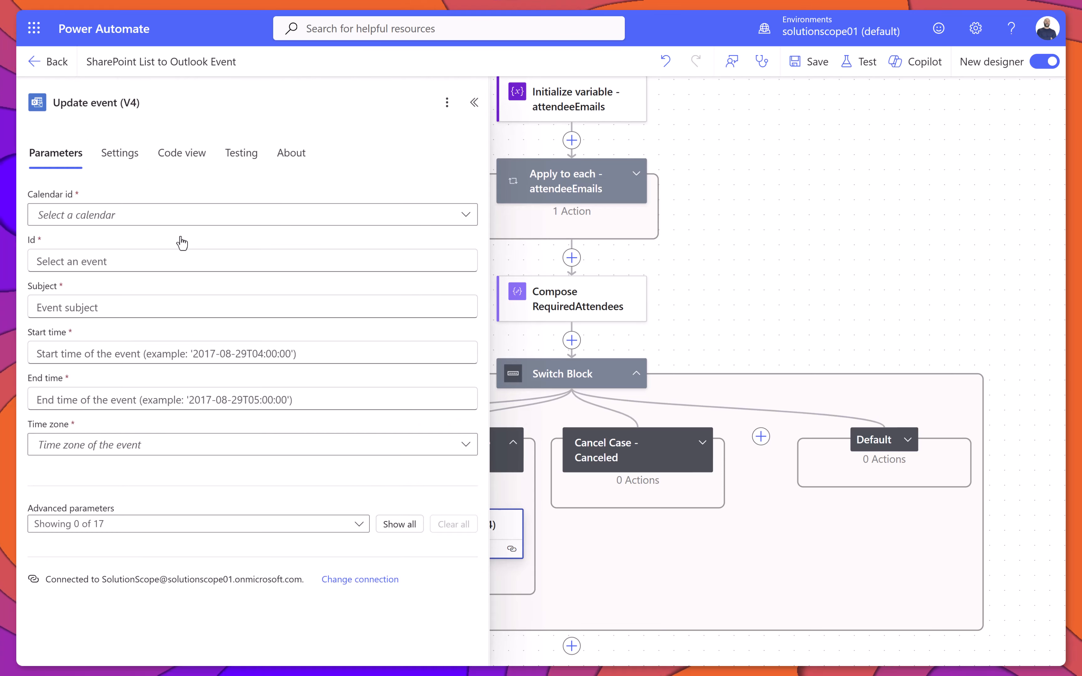
{"action": "left_click", "coordinate": [176, 217]}
{"action": "left_click", "coordinate": [178, 267]}
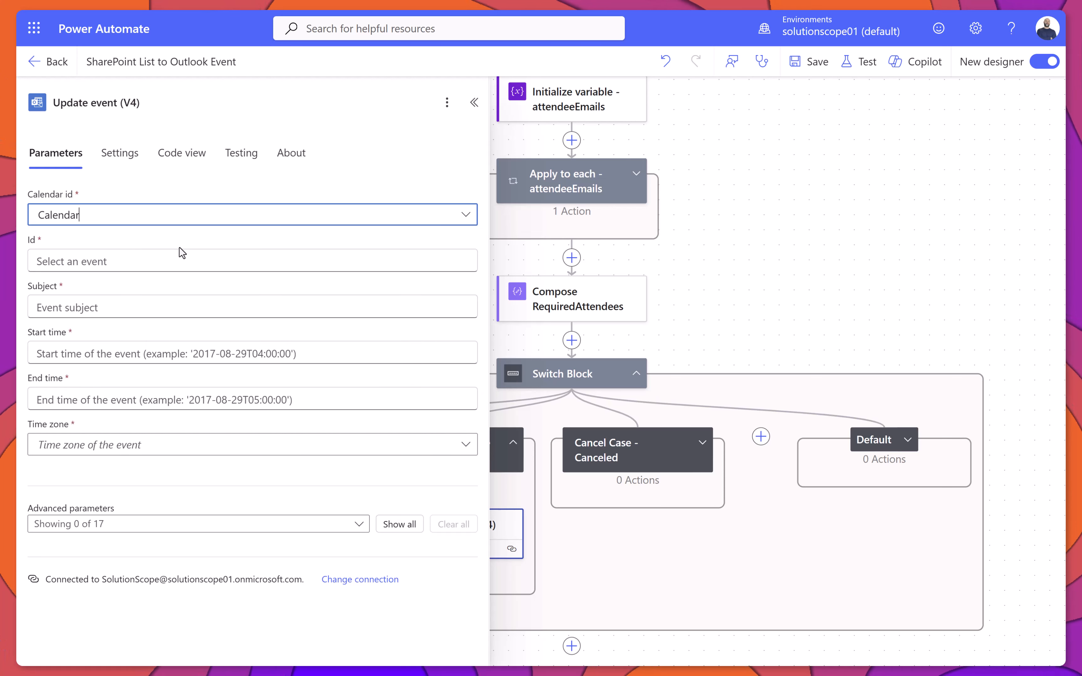
- Set the Update event action's Id to the trigger's Event Identifier and its Subject to the trigger's Title dynamic content
{"action": "left_click", "coordinate": [181, 258]}
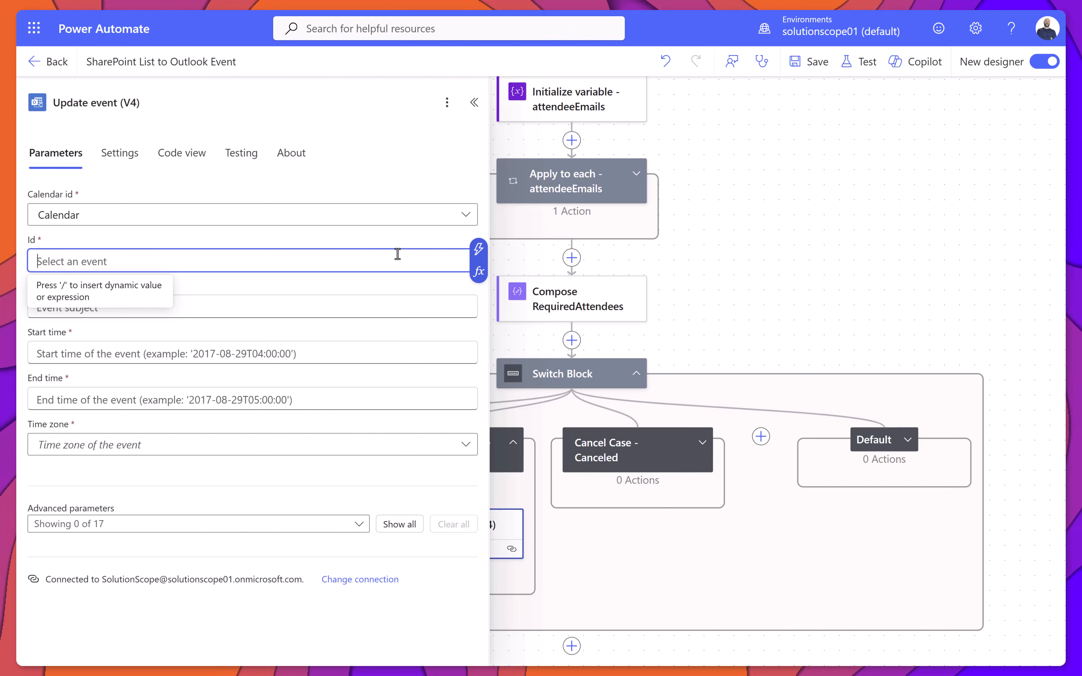
{"action": "left_click", "coordinate": [478, 248]}
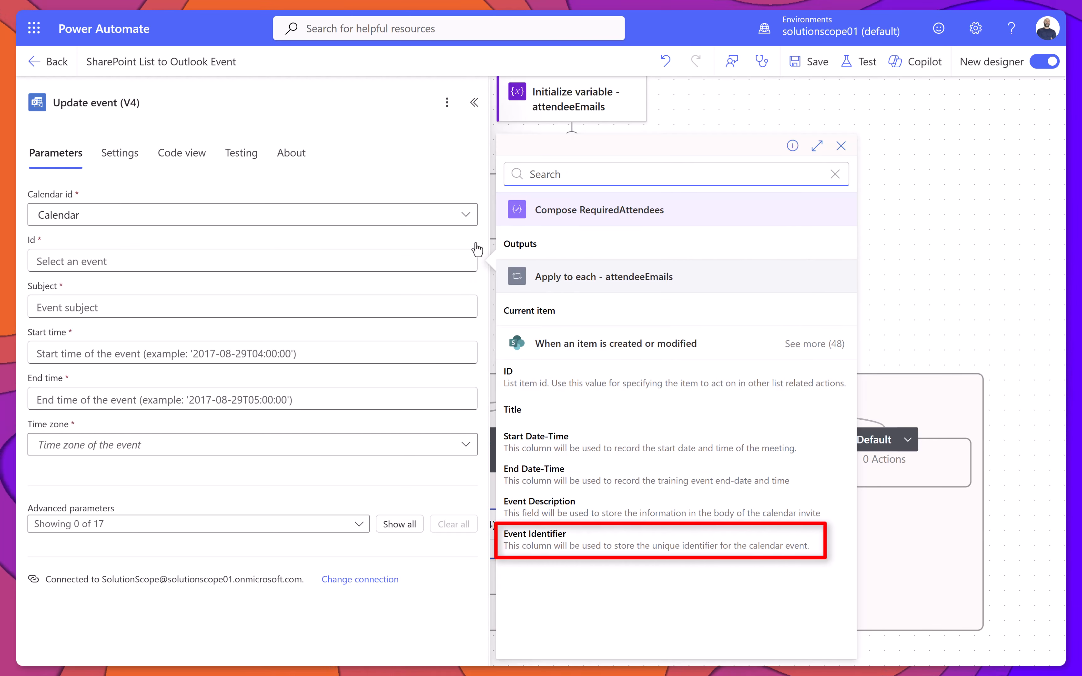
{"action": "left_click", "coordinate": [814, 343]}
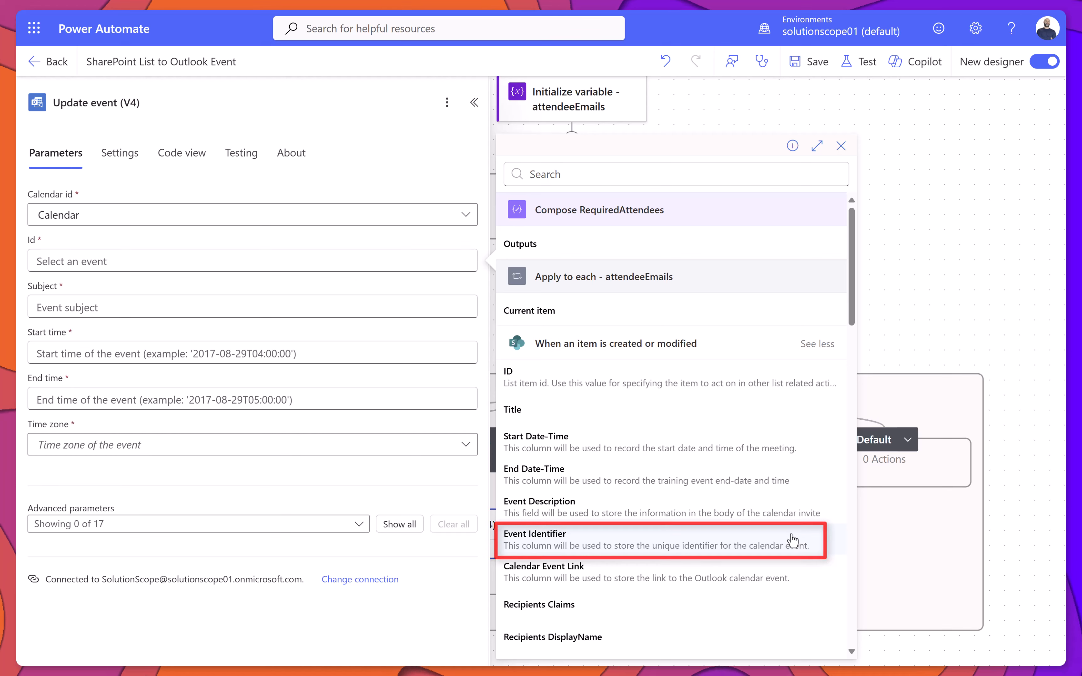
{"action": "left_click", "coordinate": [793, 541]}
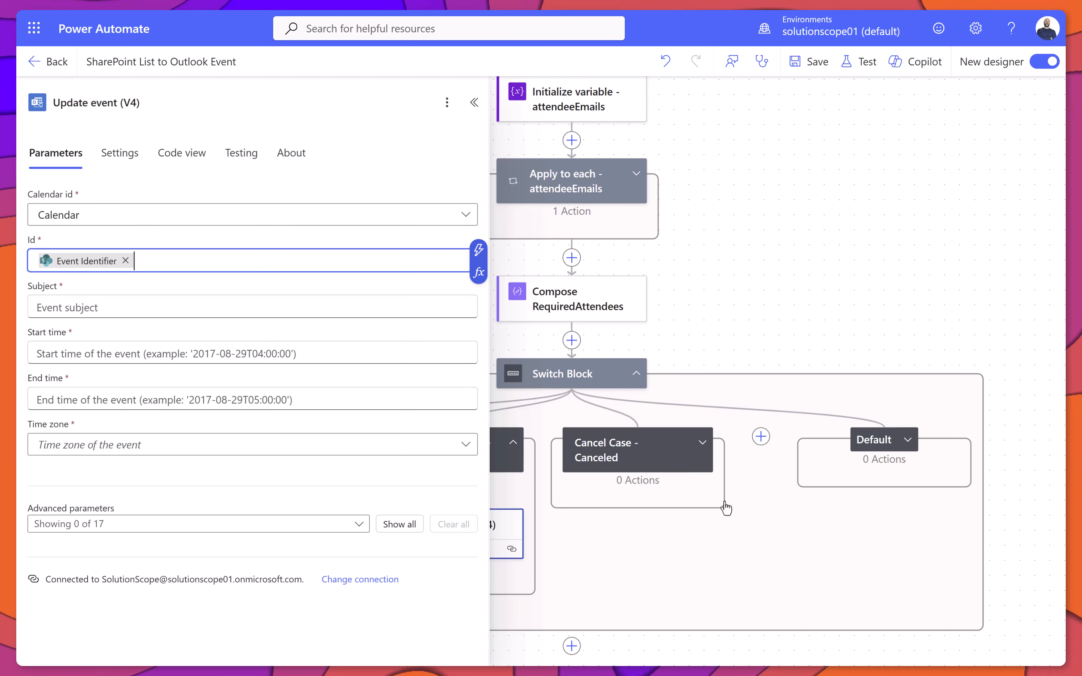
{"action": "left_click", "coordinate": [353, 309]}
{"action": "left_click", "coordinate": [478, 297]}
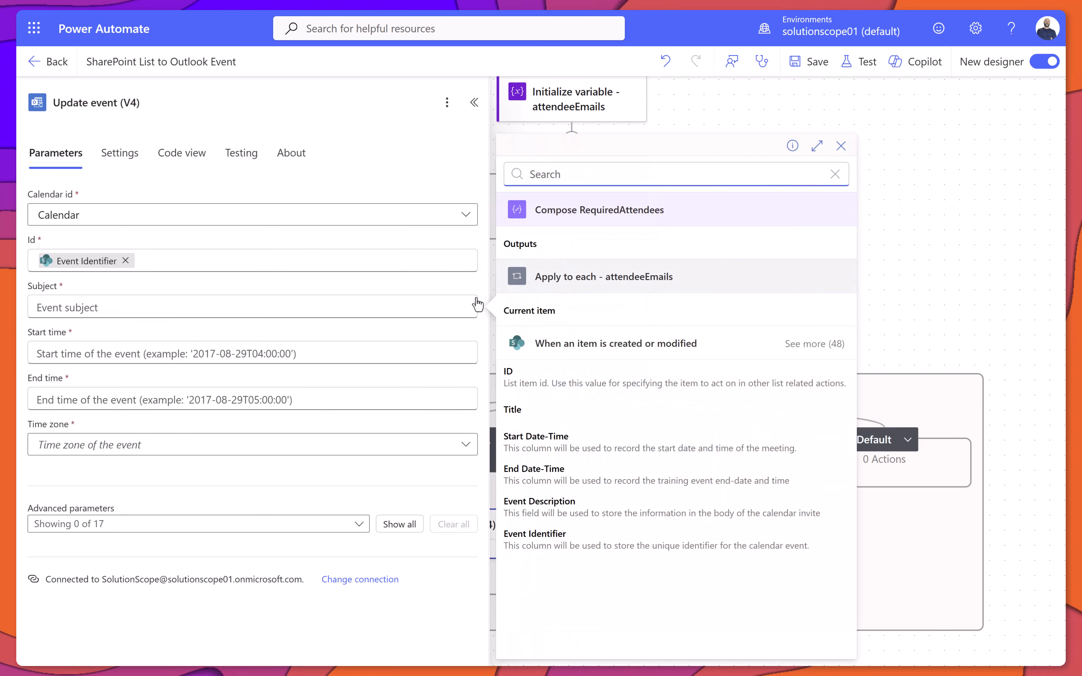
{"action": "left_click", "coordinate": [542, 410]}
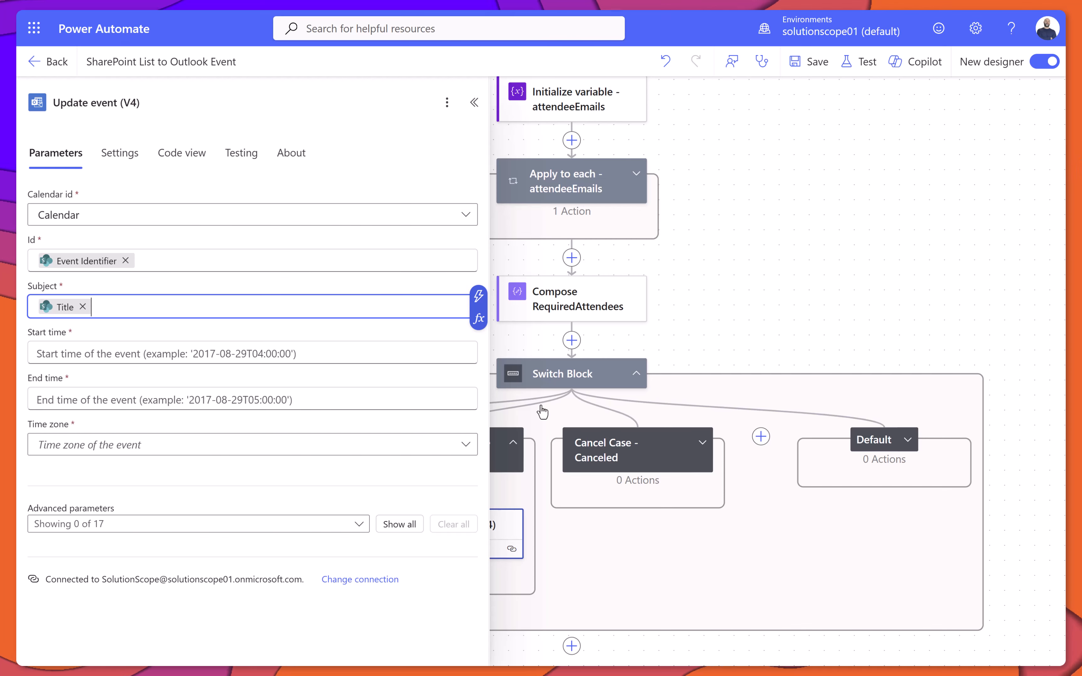
- Set the Update event's Start time to the expression convertTimeZone(triggerBody()?['StartDate_x002d_Time'],'UTC','Eastern Standard Time','yyyy-MM-ddTHH:mm:ss')
{"action": "left_click", "coordinate": [296, 354]}
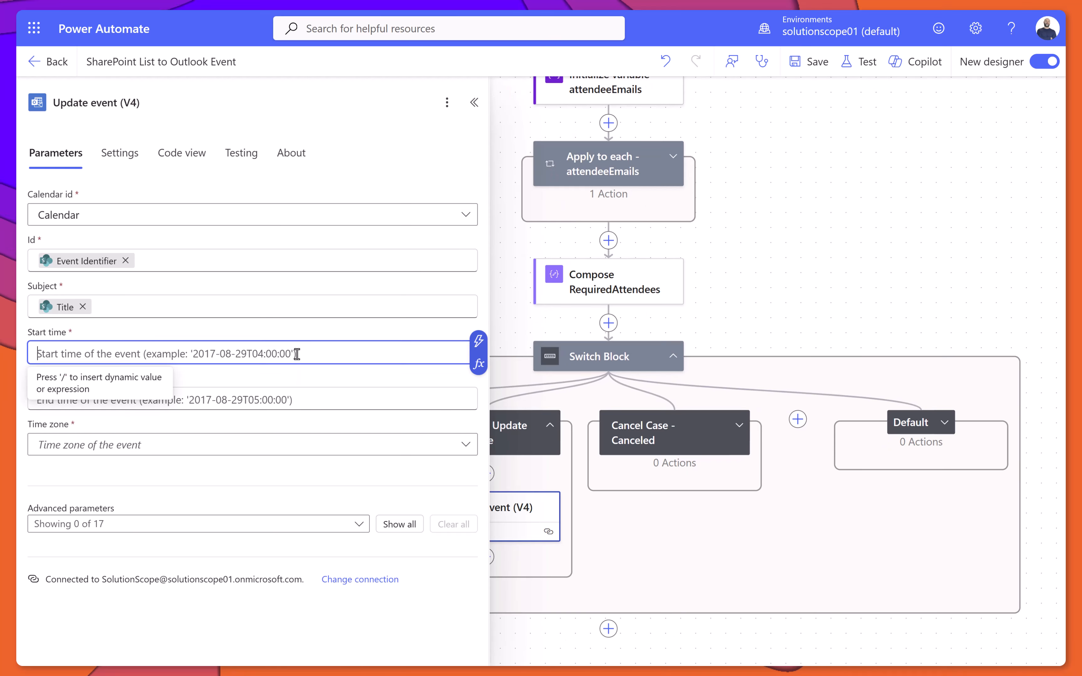
{"action": "left_click", "coordinate": [478, 363]}
{"action": "type", "text": "convertTimeZone(triggerBody()?['StartDate_x002d_Time'],'UTC','Eastern Standard Time','yyyy-MM-ddTHH:mm:ss')"}
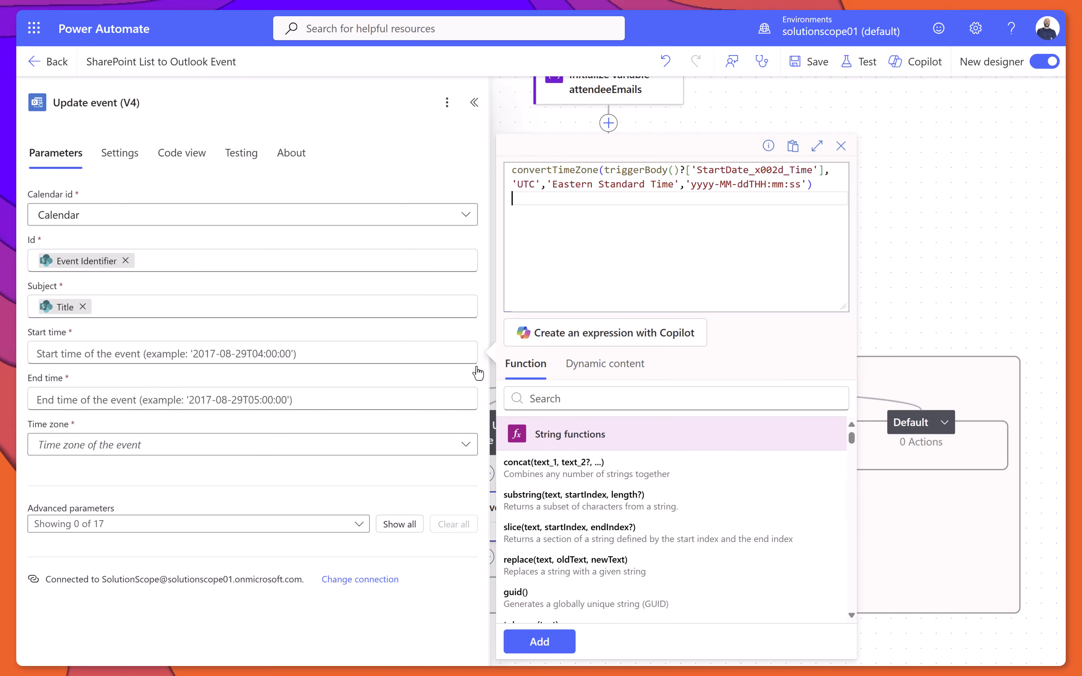
{"action": "left_click", "coordinate": [552, 627]}
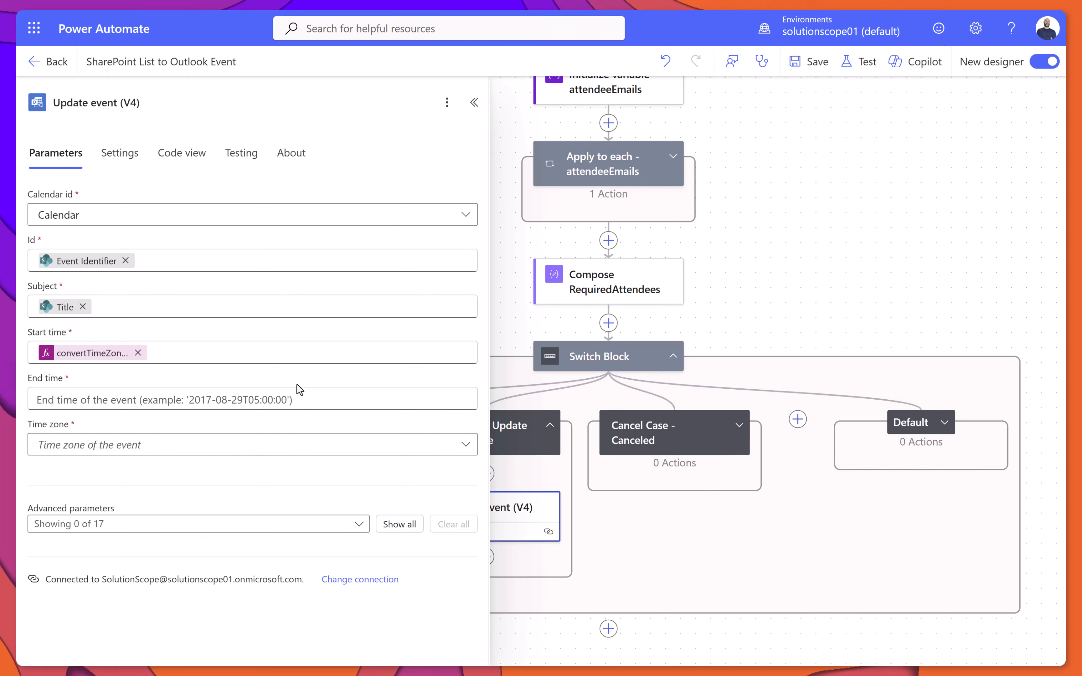
- Set the End time to convertTimeZone(triggerBody()?['EndDate_x002d_Time'],'UTC','Eastern Standard Time','yyyy-MM-ddTHH:mm:ss') and the Time zone to (UTC-05:00) Eastern Time (US & Canada)
{"action": "left_click", "coordinate": [295, 399]}
{"action": "left_click", "coordinate": [472, 414]}
{"action": "key", "text": "ctrl+v"}
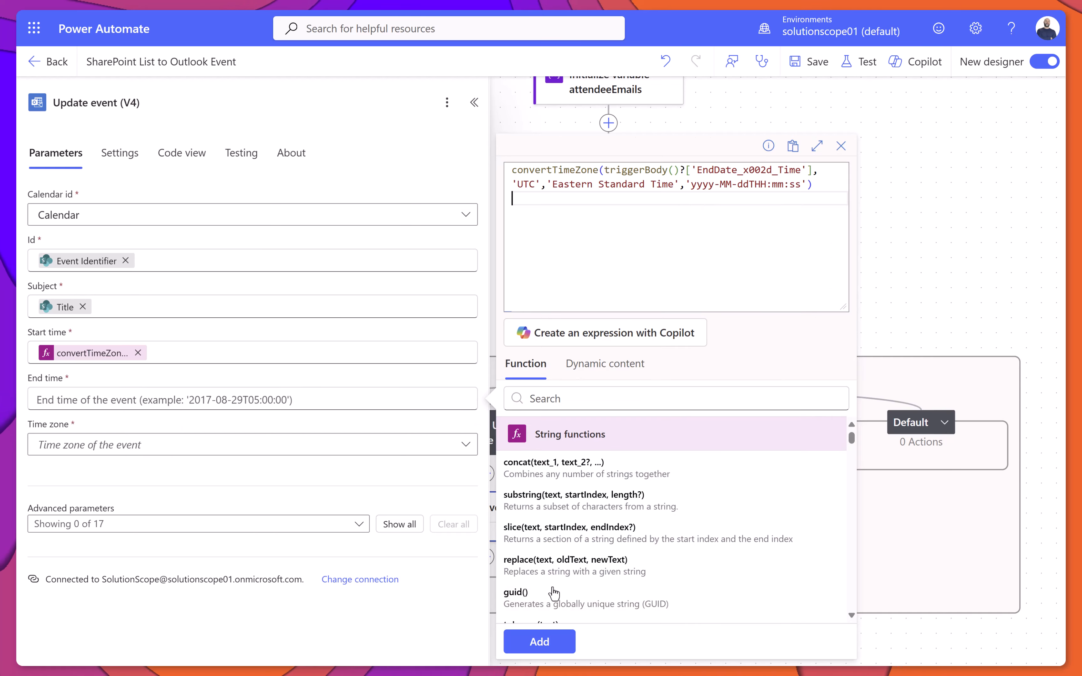
{"action": "left_click", "coordinate": [539, 641]}
{"action": "left_click", "coordinate": [329, 455]}
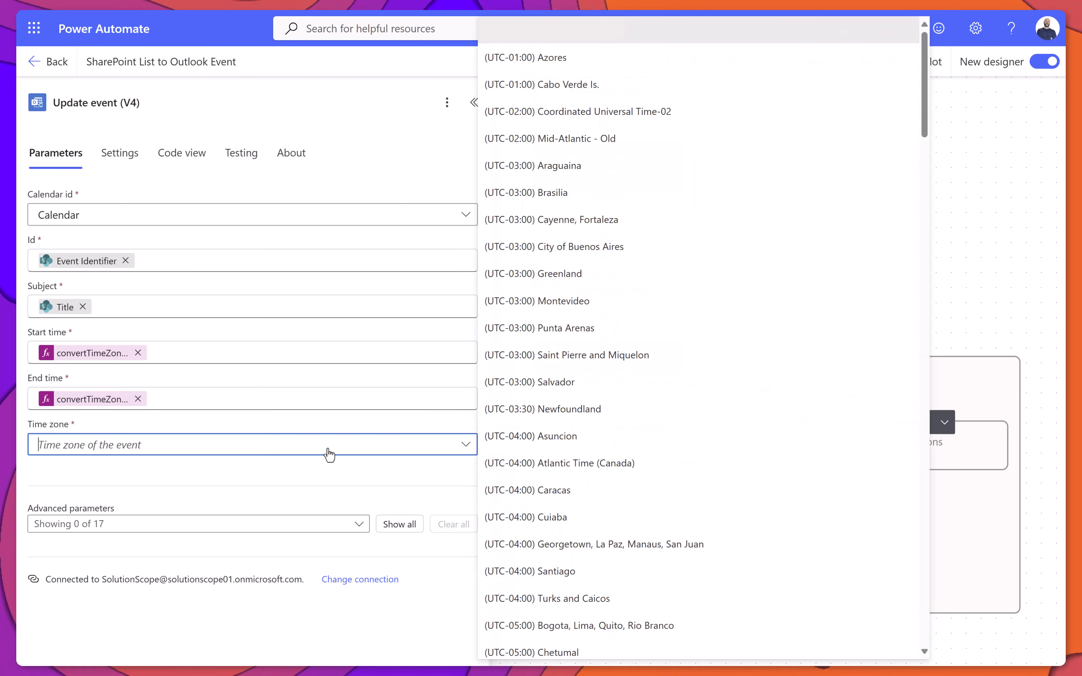
{"action": "scroll", "coordinate": [559, 463], "scroll_direction": "down", "scroll_amount": 5}
{"action": "left_click", "coordinate": [558, 473]}
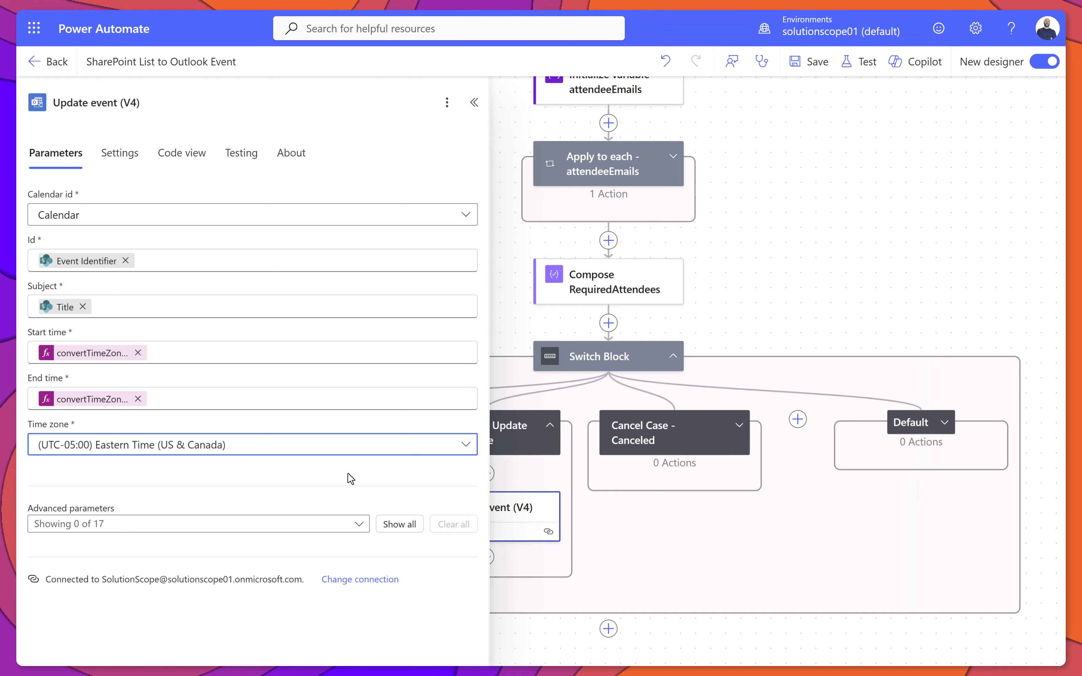
- Show all advanced parameters of the Update event action and set Required attendees to the Compose RequiredAttendees Outputs as a custom value
{"action": "left_click", "coordinate": [399, 524]}
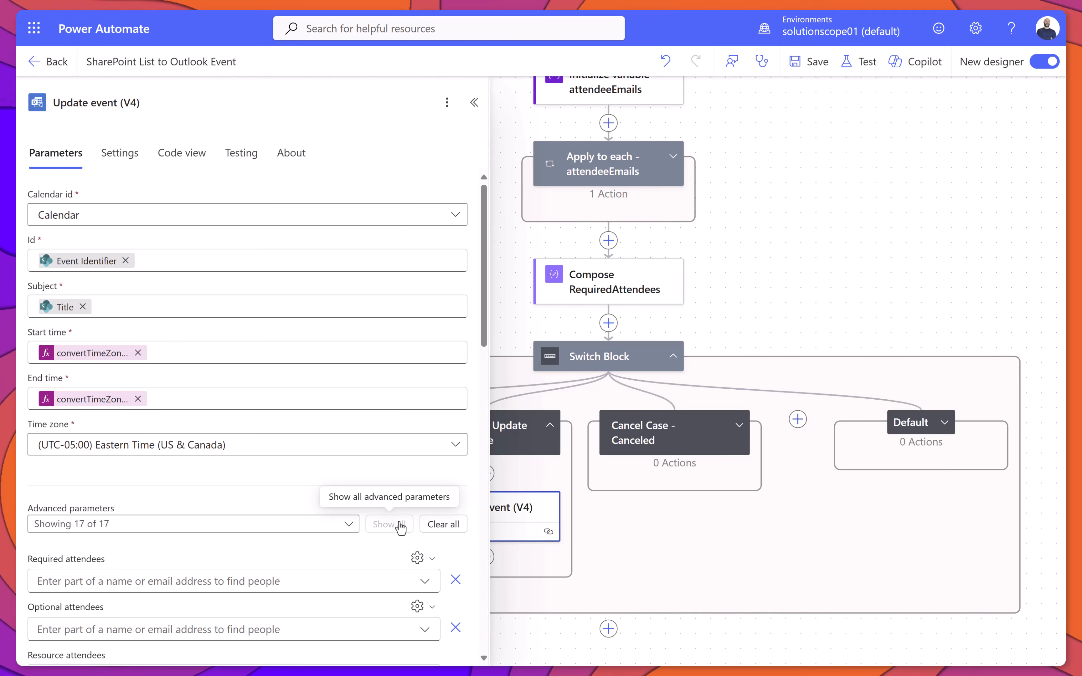
{"action": "scroll", "coordinate": [226, 488], "scroll_direction": "down", "scroll_amount": 3}
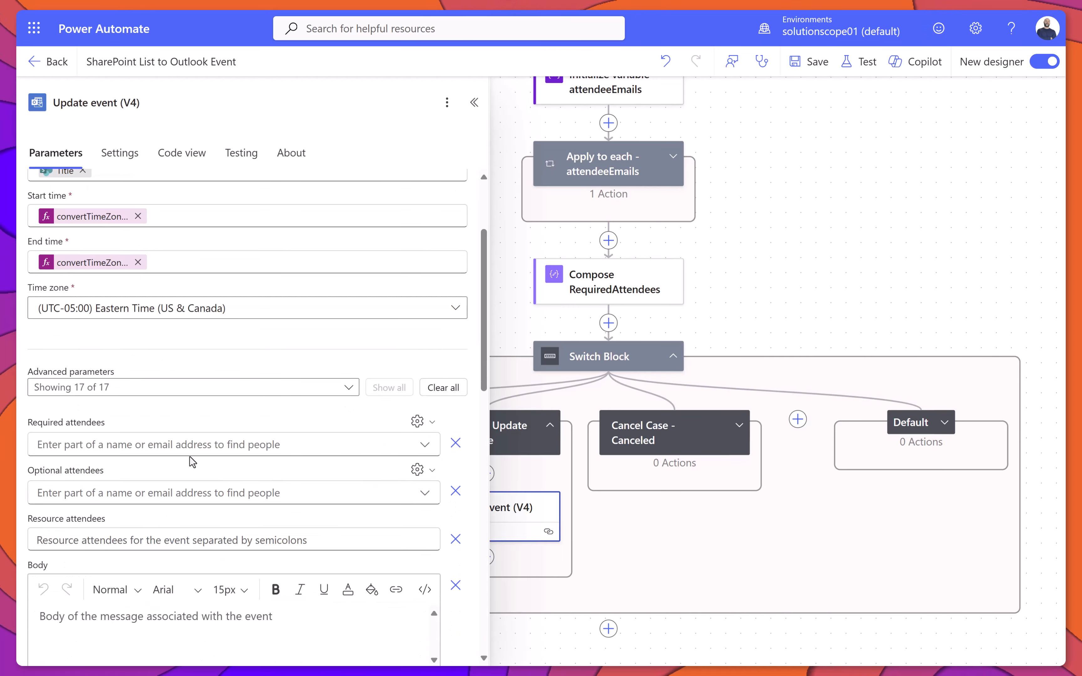
{"action": "left_click", "coordinate": [414, 447]}
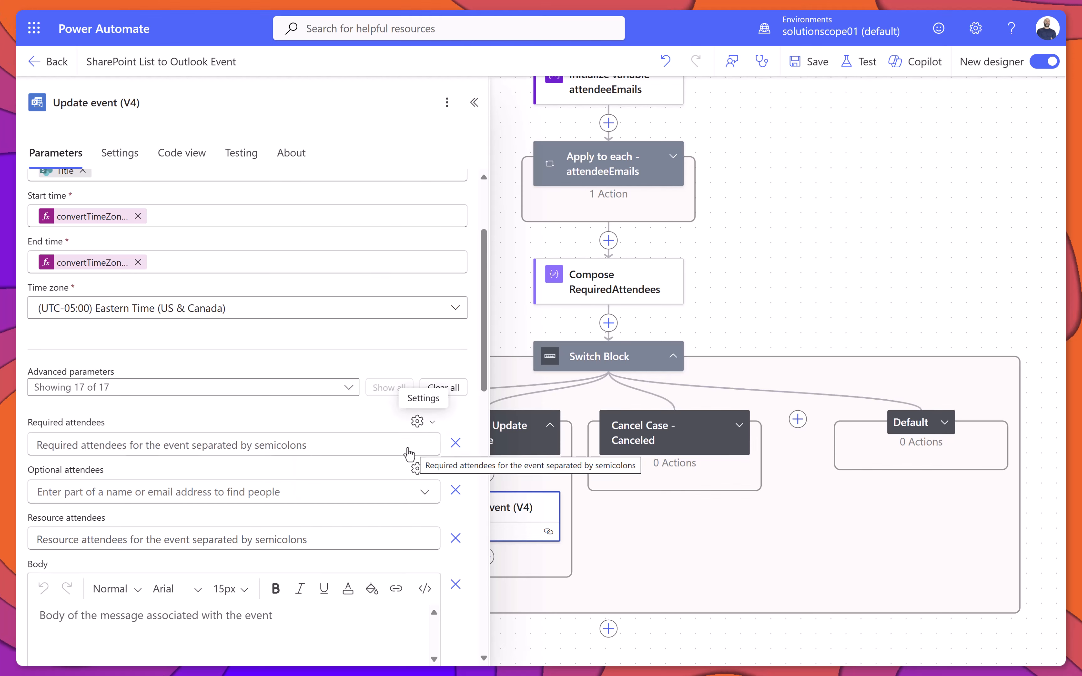
{"action": "left_click", "coordinate": [447, 441]}
{"action": "left_click", "coordinate": [480, 251]}
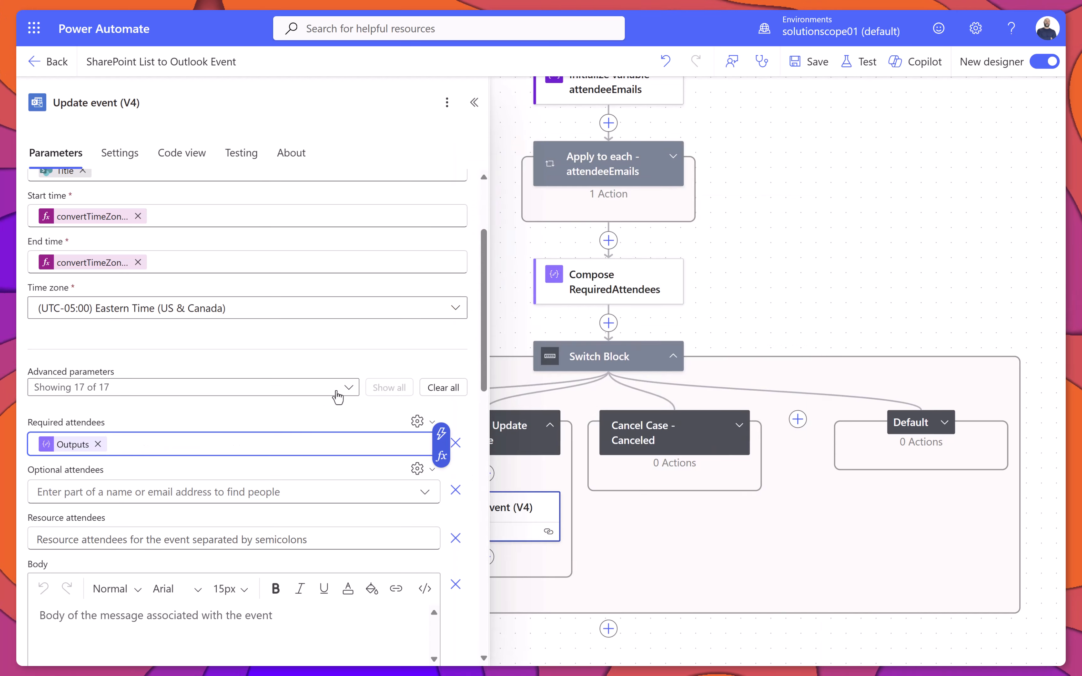
- Fill the Update event action's Body with the trigger's Event Description dynamic content
{"action": "scroll", "coordinate": [267, 433], "scroll_direction": "down", "scroll_amount": 3}
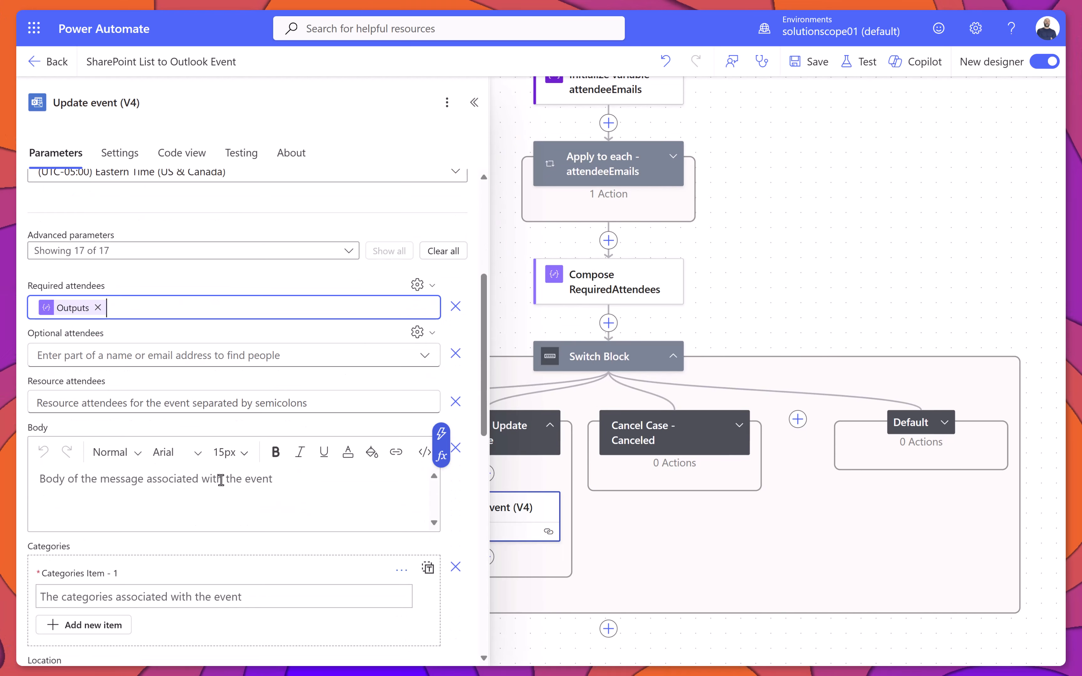
{"action": "left_click", "coordinate": [219, 481]}
{"action": "left_click", "coordinate": [443, 468]}
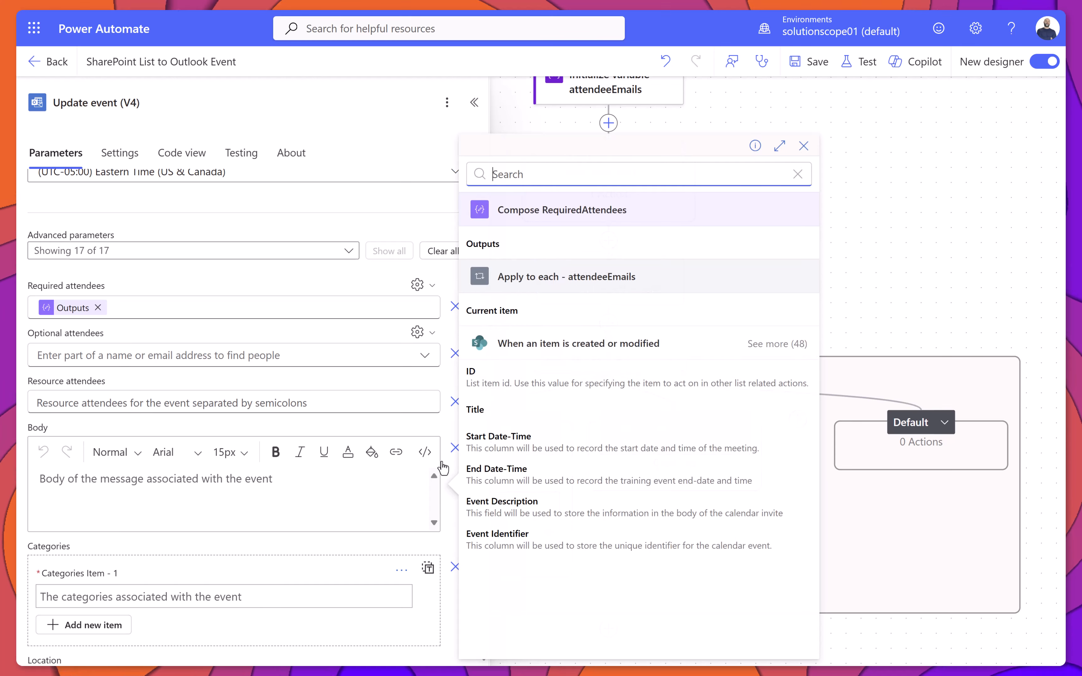
{"action": "left_click", "coordinate": [550, 510]}
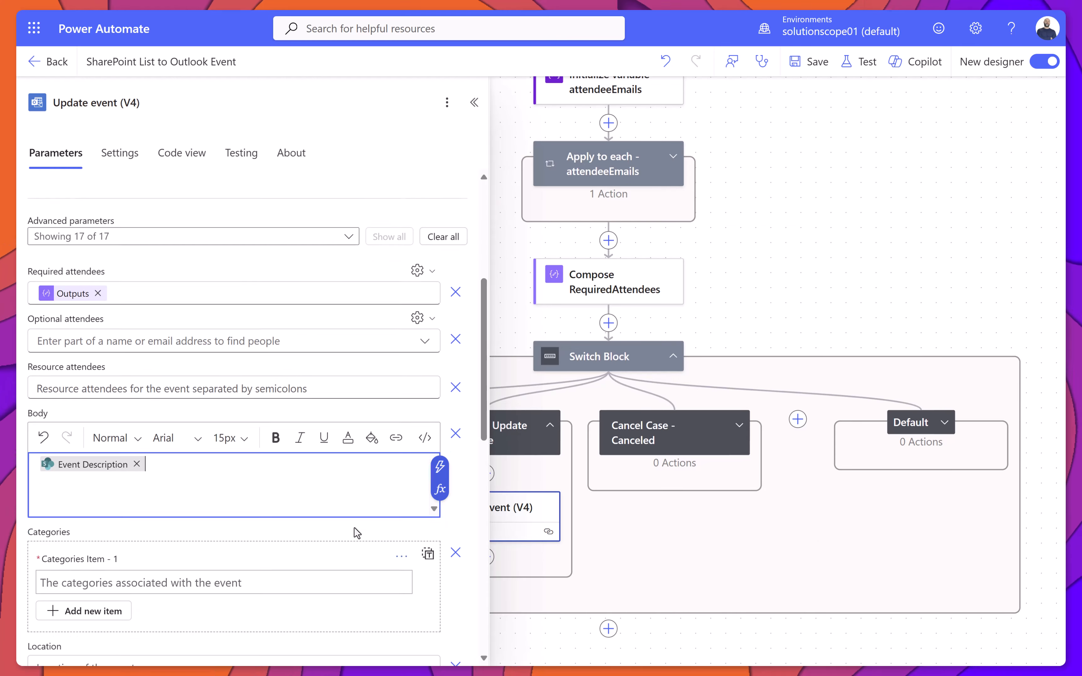
- Remove the Categories and Selected days of week parameters from the Update event action
{"action": "scroll", "coordinate": [384, 447], "scroll_direction": "down", "scroll_amount": 4}
{"action": "left_click", "coordinate": [456, 362]}
{"action": "scroll", "coordinate": [320, 423], "scroll_direction": "down", "scroll_amount": 3}
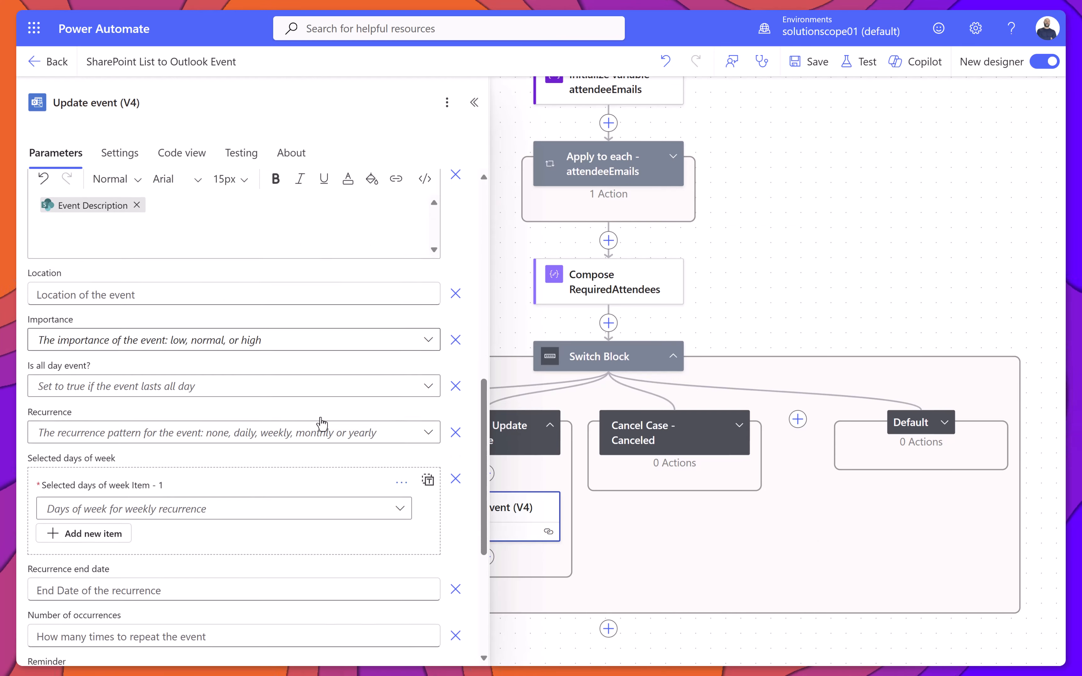
{"action": "left_click", "coordinate": [455, 413]}
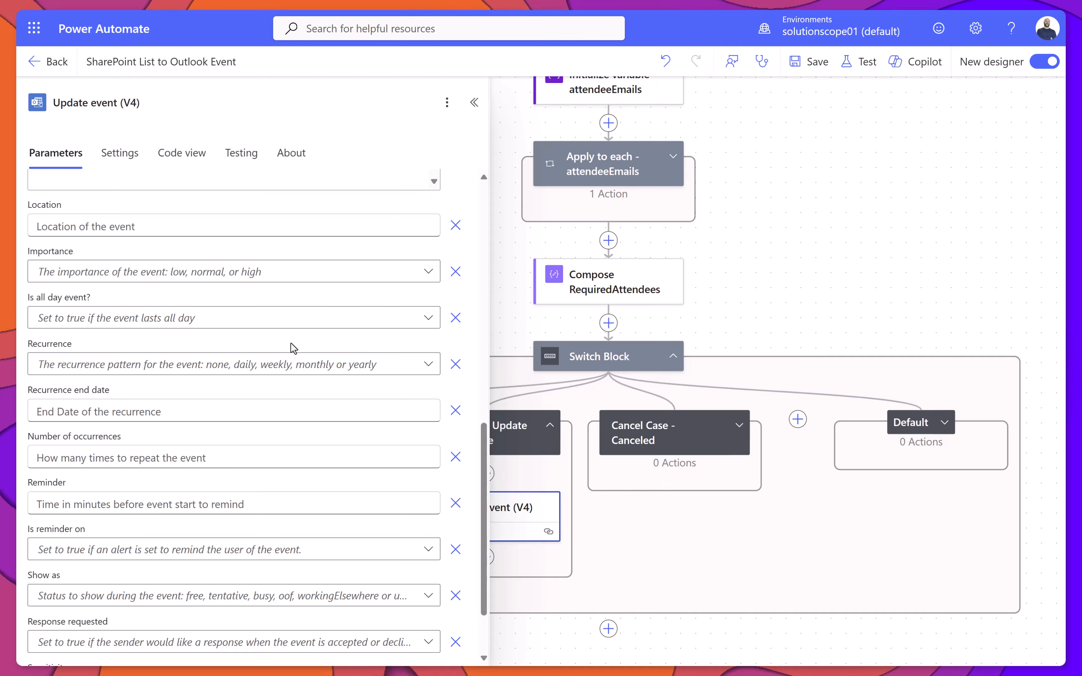
- Set Is all day event? to No in the Update event action and save the flow
{"action": "left_click", "coordinate": [282, 318]}
{"action": "left_click", "coordinate": [169, 367]}
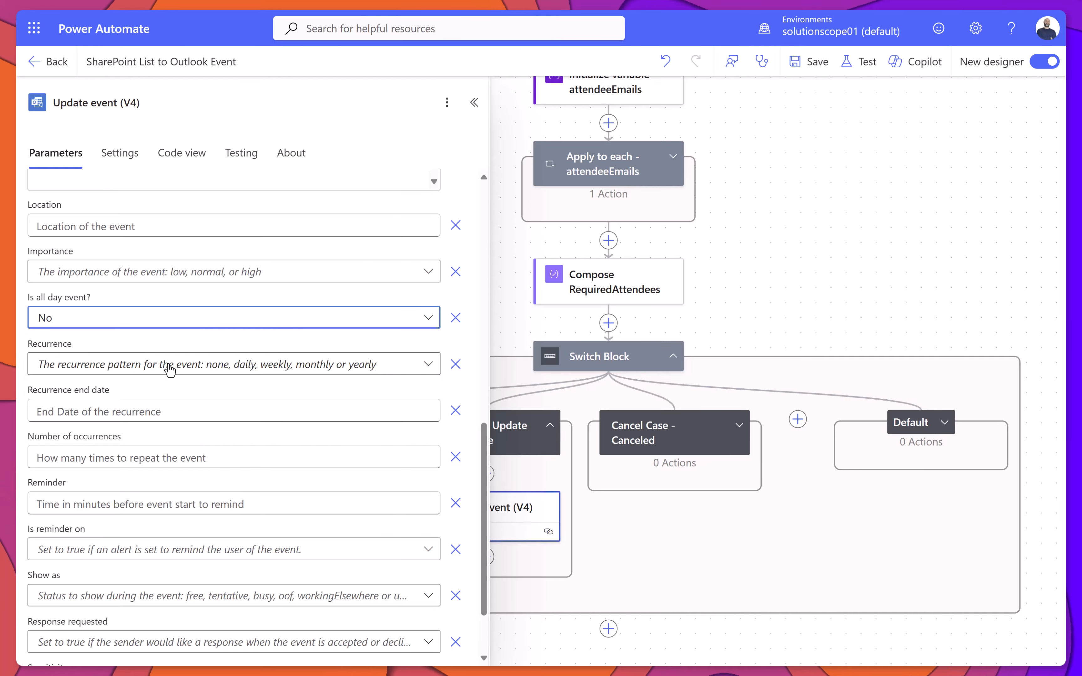
{"action": "scroll", "coordinate": [169, 369], "scroll_direction": "down", "scroll_amount": 3}
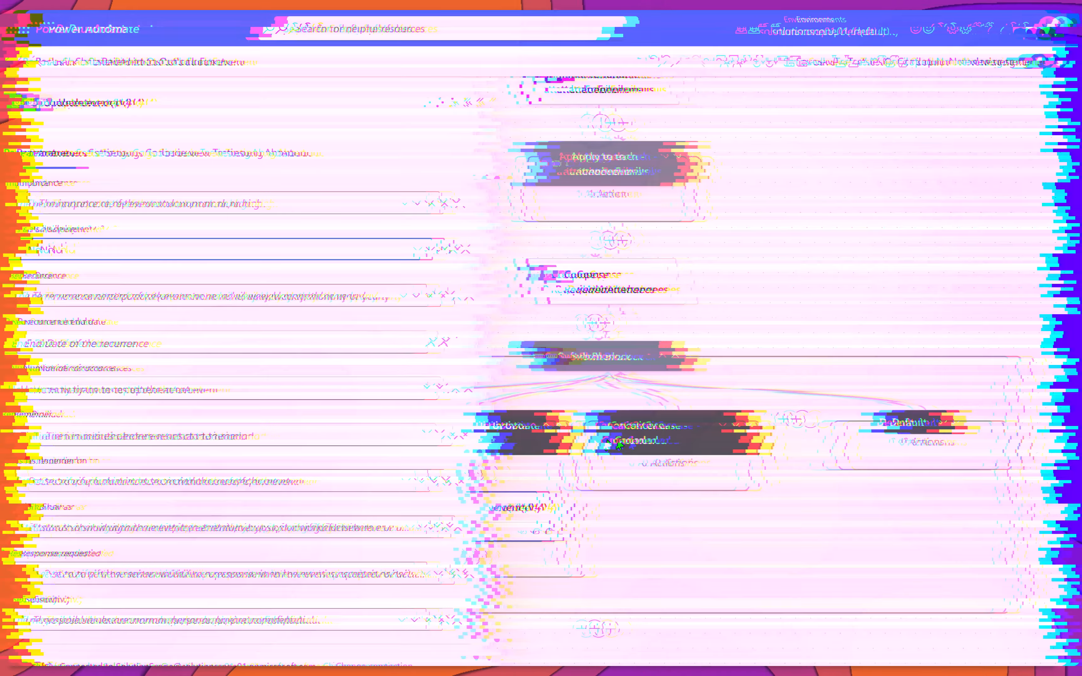
{"action": "left_click", "coordinate": [814, 63]}
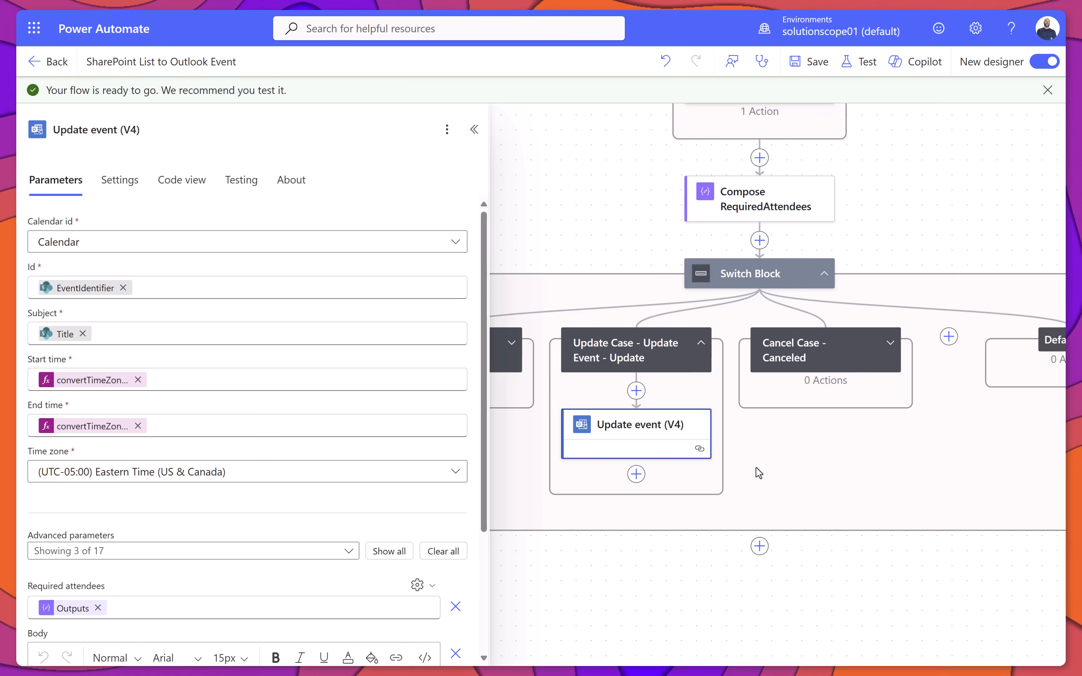
- Add a SharePoint Update item action after Update event (V4), using the Traing and Development site and the Company Events list
{"action": "left_click", "coordinate": [636, 475]}
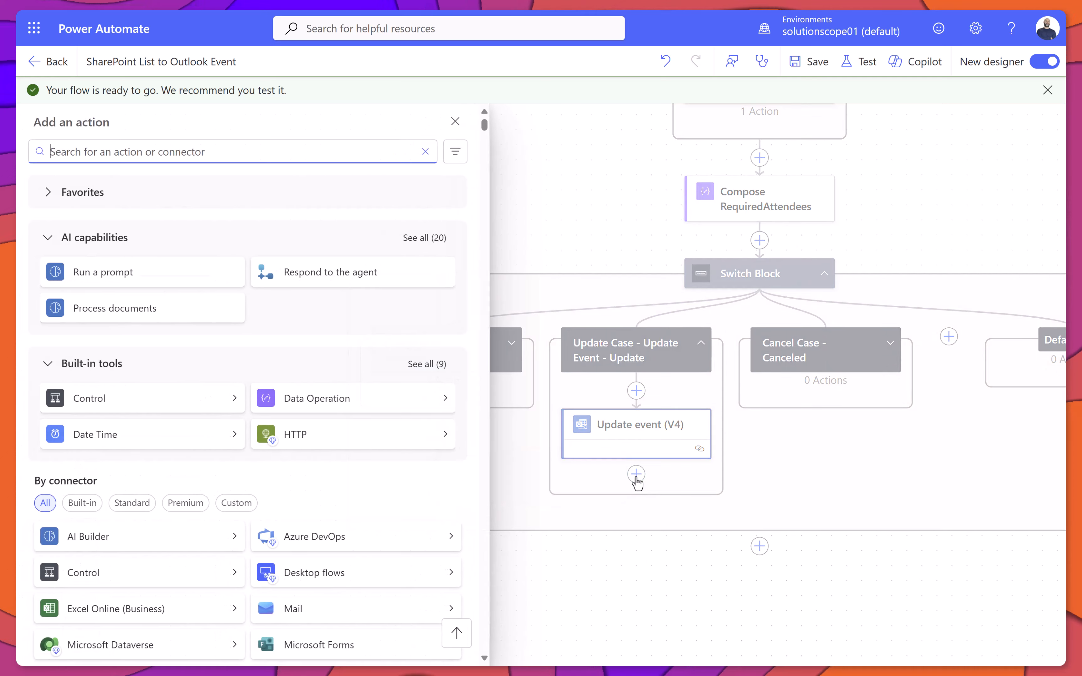
{"action": "type", "text": "Update item"}
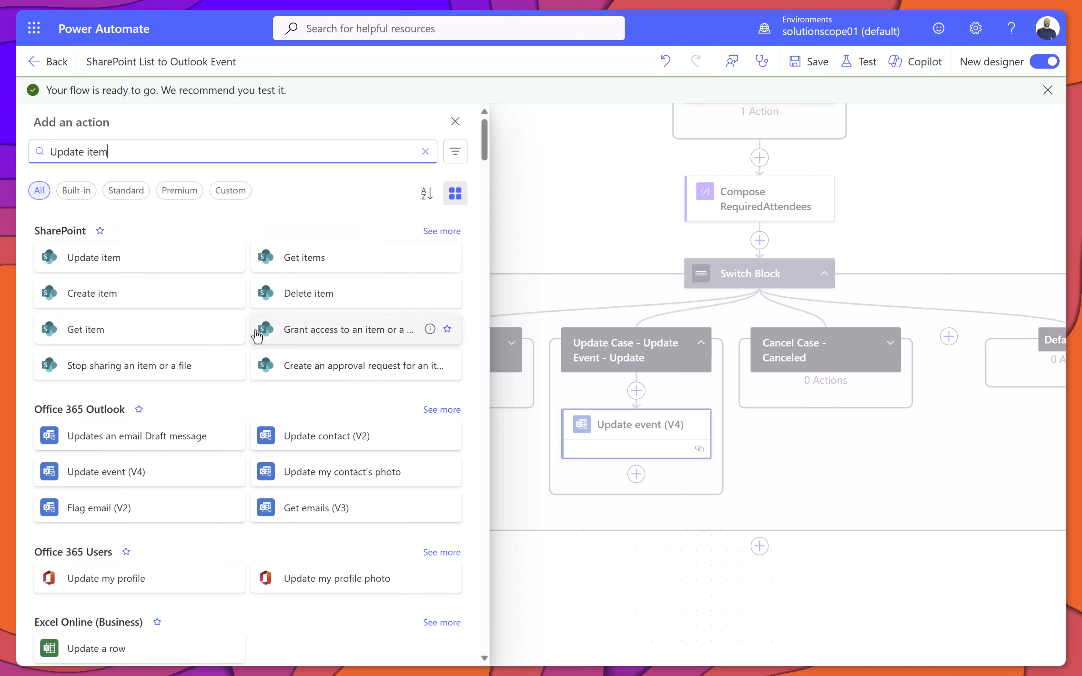
{"action": "left_click", "coordinate": [172, 268]}
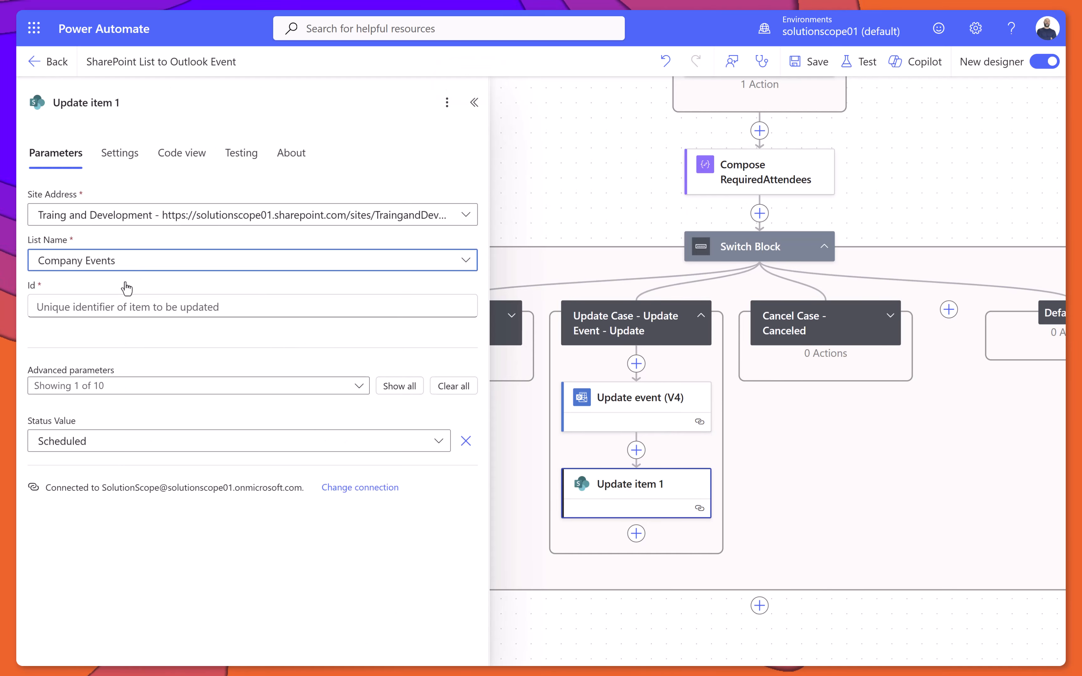
- Set the new Update item action's Id to the trigger's ID dynamic content
{"action": "left_click", "coordinate": [122, 312]}
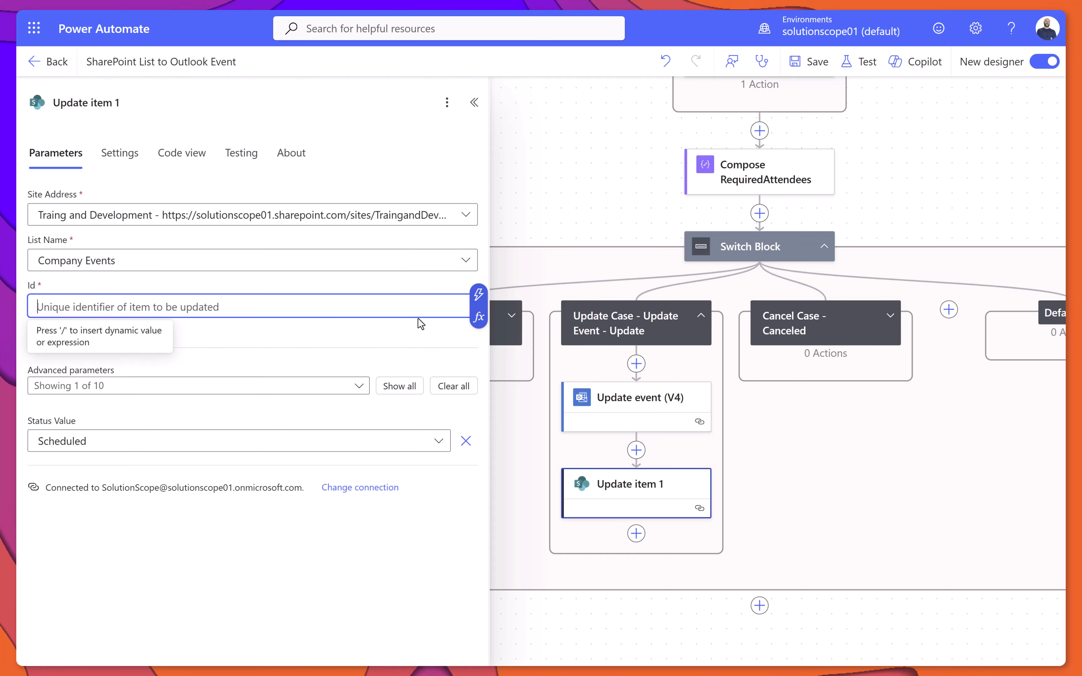
{"action": "left_click", "coordinate": [478, 295]}
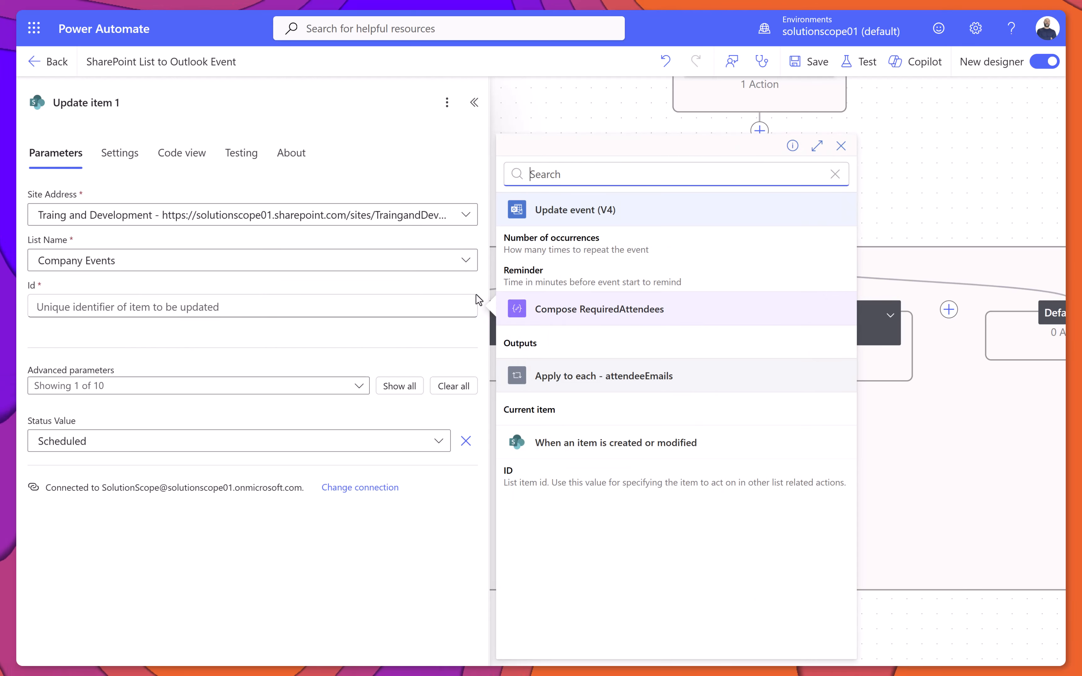
{"action": "left_click", "coordinate": [562, 482]}
- Show all advanced parameters of the Update case's Update item action and set its Status Value to Pending
{"action": "left_click", "coordinate": [400, 386]}
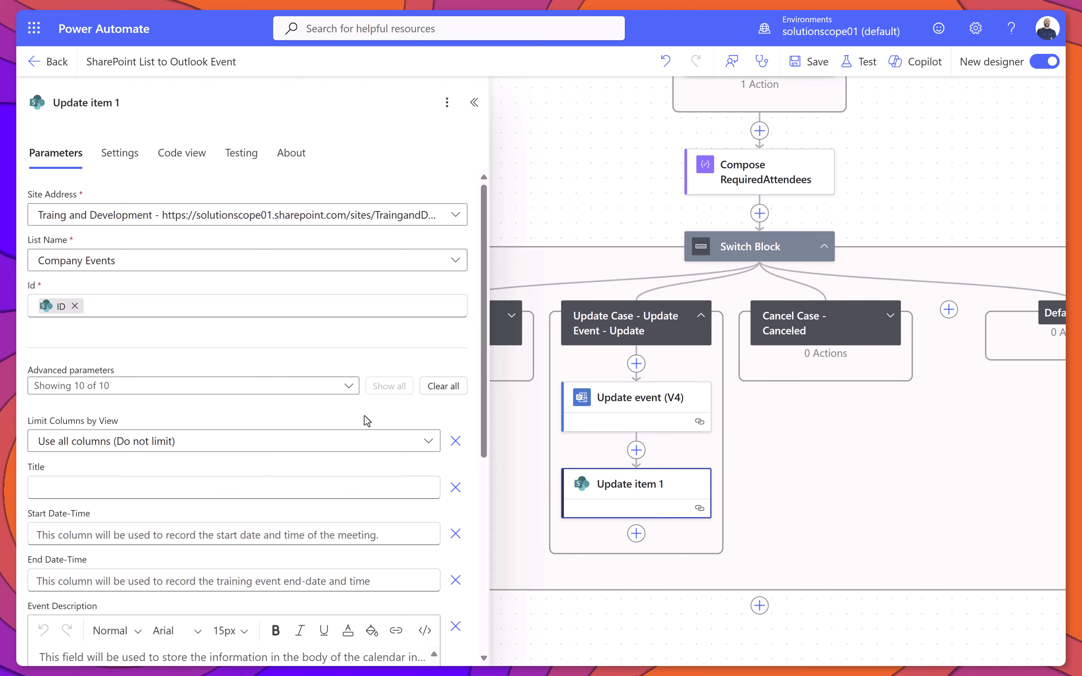
{"action": "scroll", "coordinate": [367, 421], "scroll_direction": "down", "scroll_amount": 1}
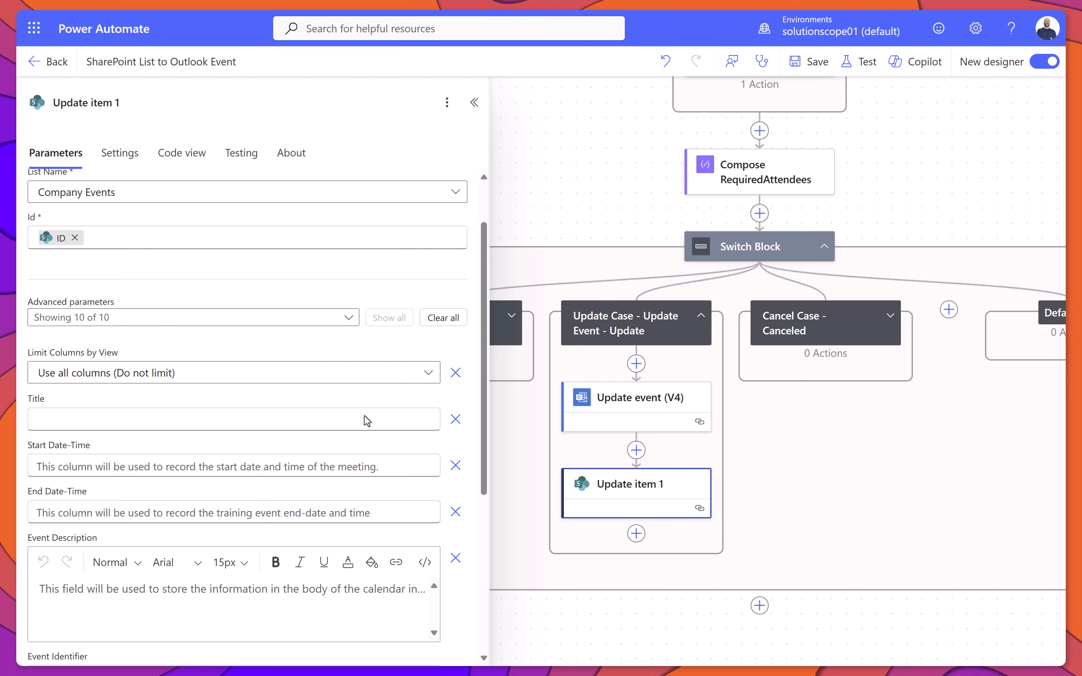
{"action": "scroll", "coordinate": [366, 420], "scroll_direction": "down", "scroll_amount": 4}
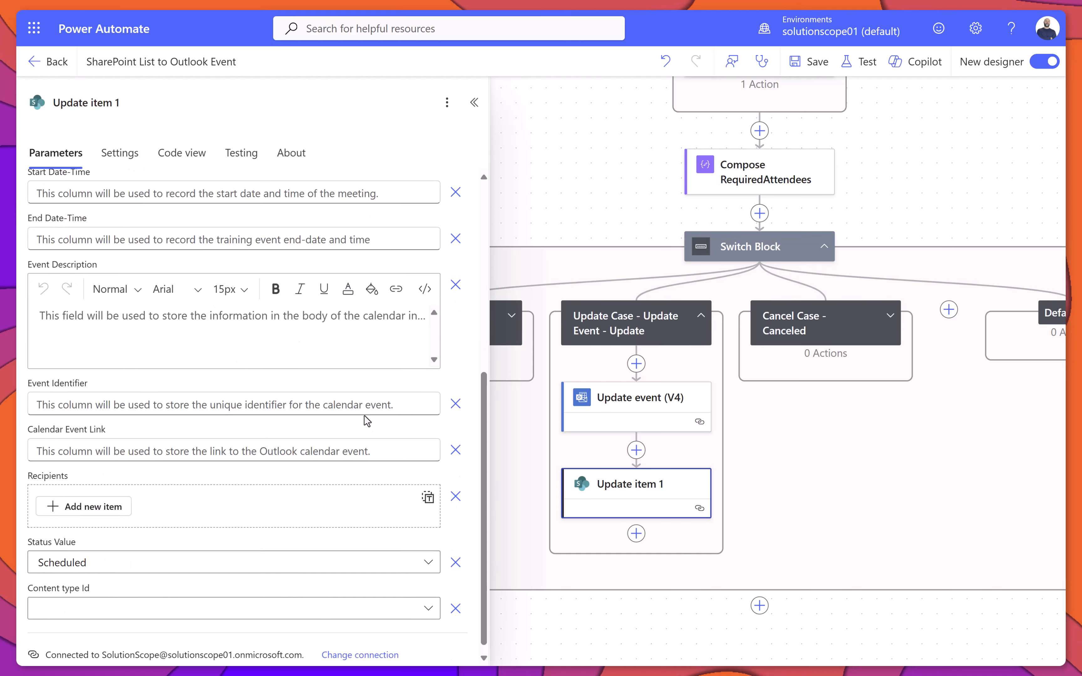
{"action": "left_click", "coordinate": [252, 559]}
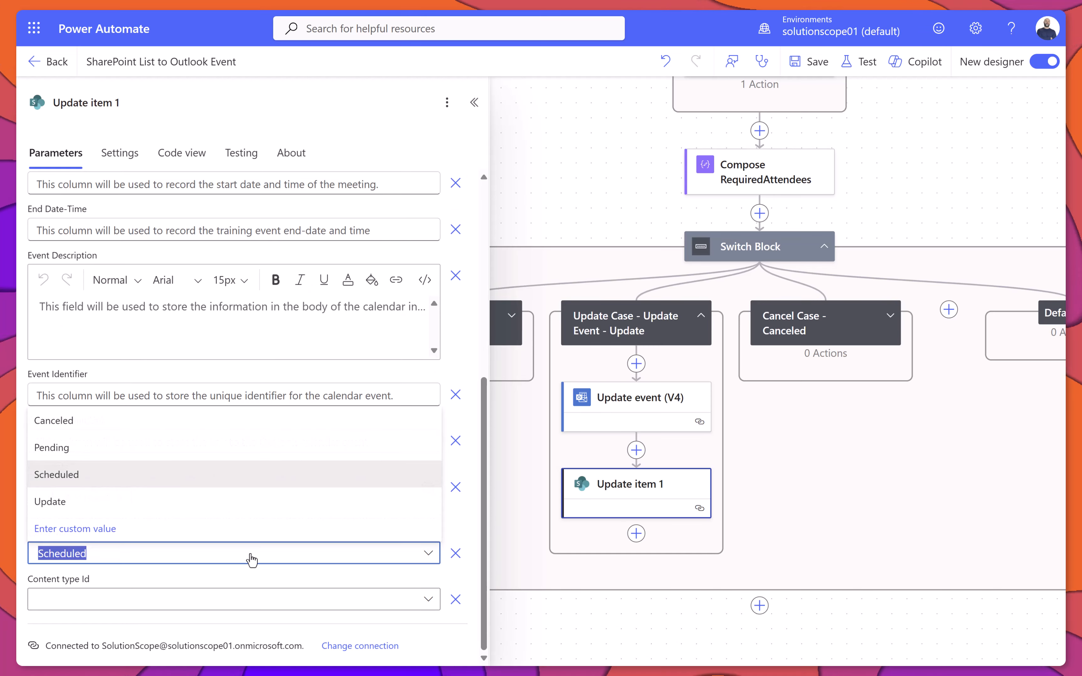
{"action": "left_click", "coordinate": [126, 447]}
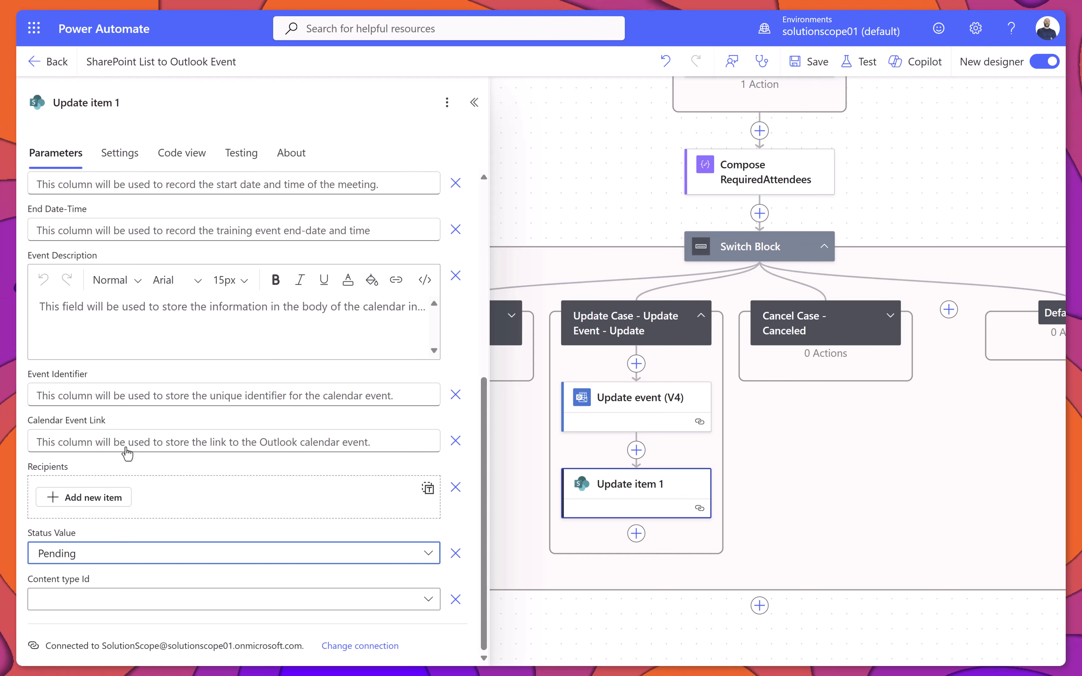
- Set the Update item action's Event Identifier to the Id dynamic content from Update event (V4)
{"action": "left_click", "coordinate": [94, 389]}
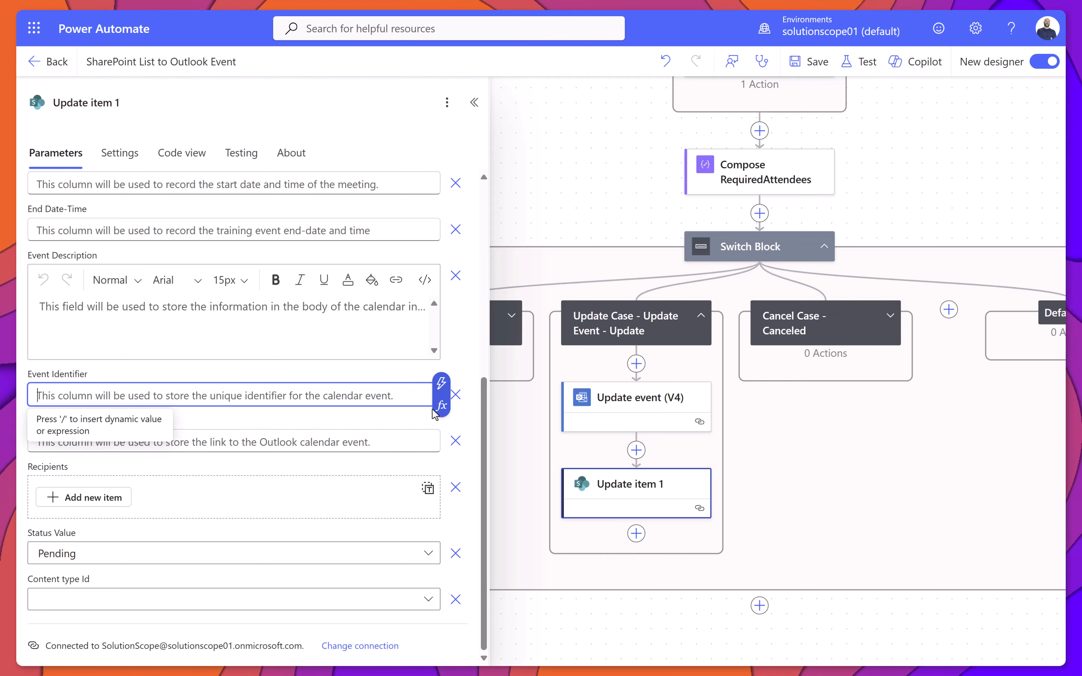
{"action": "left_click", "coordinate": [439, 384]}
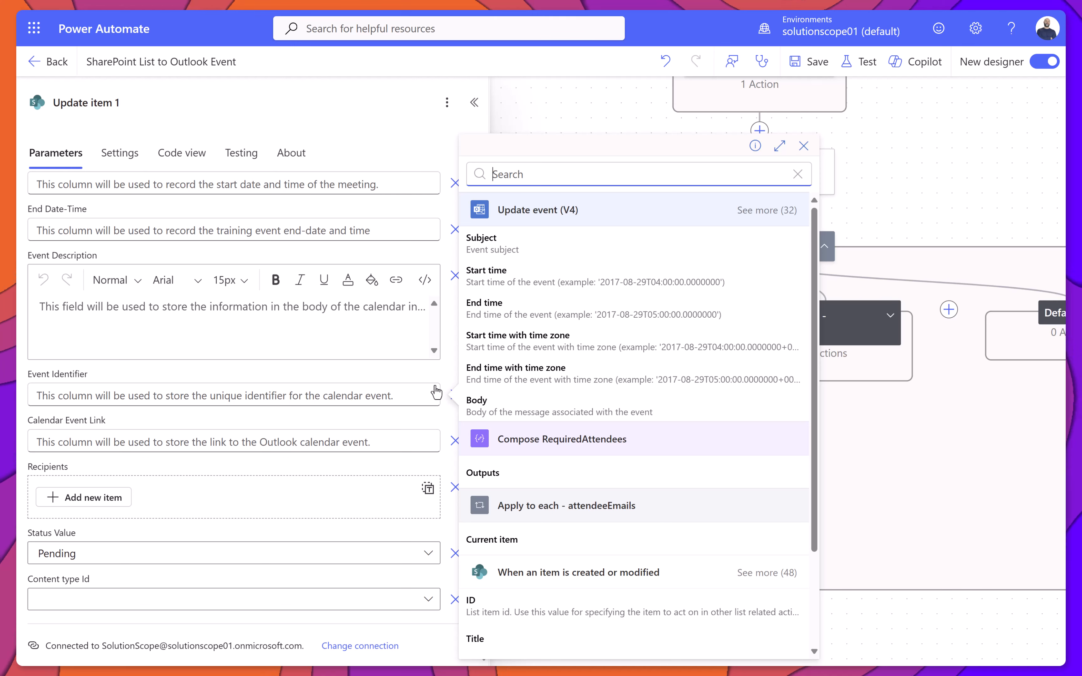
{"action": "left_click", "coordinate": [765, 210]}
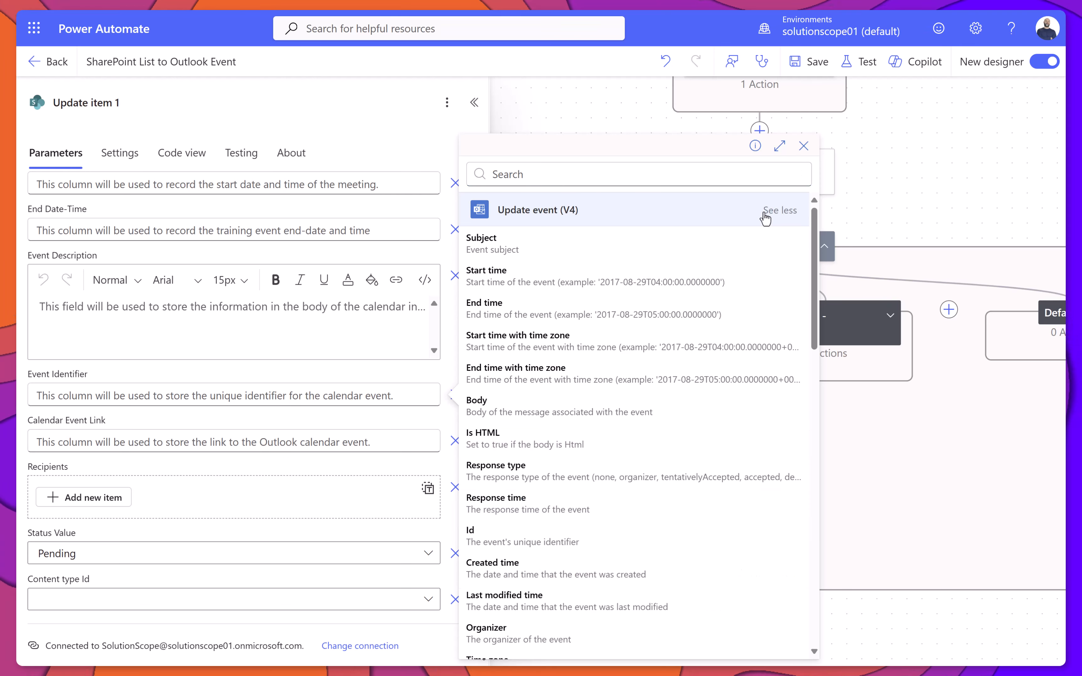
{"action": "left_click", "coordinate": [597, 542]}
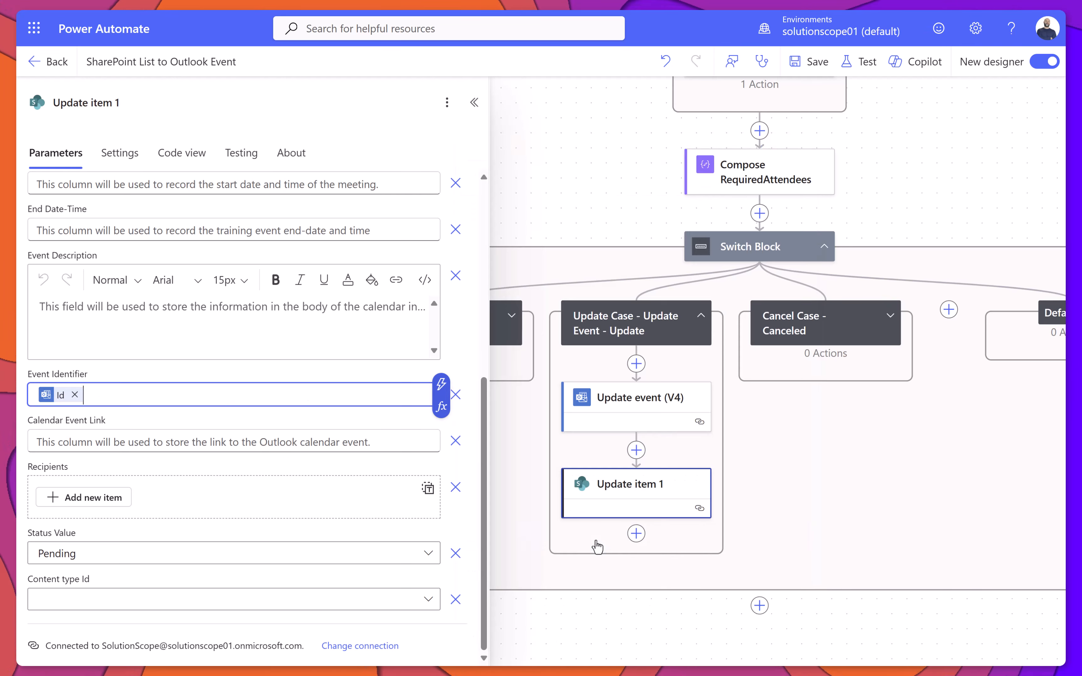
- Set the Update item action's Calendar Event Link to the Web link dynamic content from Update event (V4) and save the flow
{"action": "left_click", "coordinate": [365, 440]}
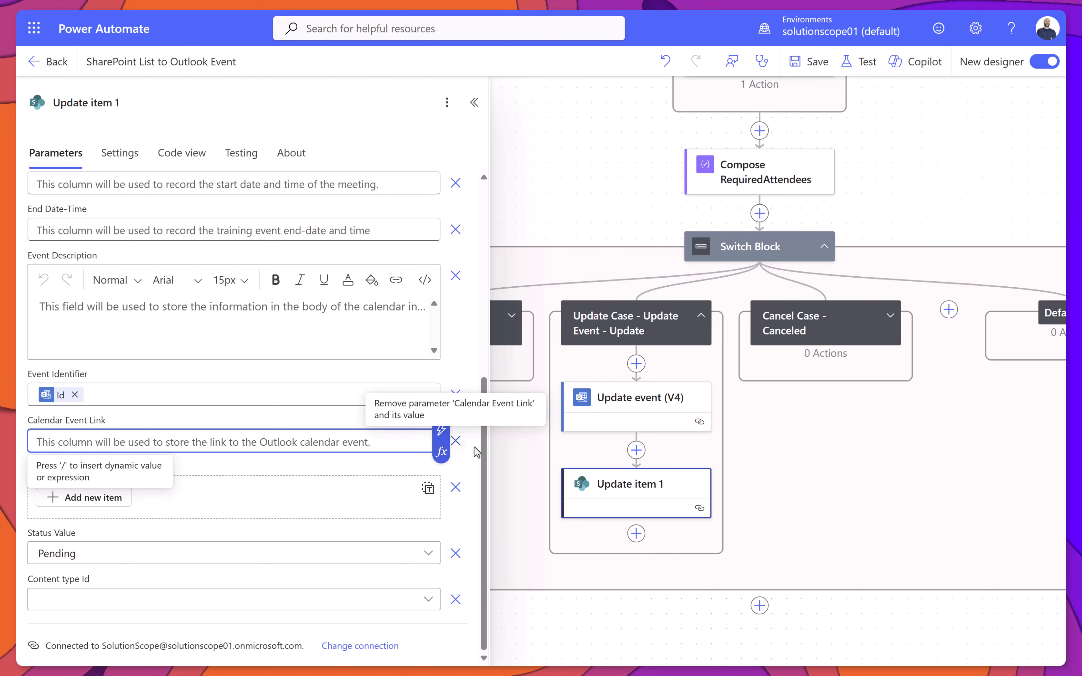
{"action": "left_click", "coordinate": [442, 431]}
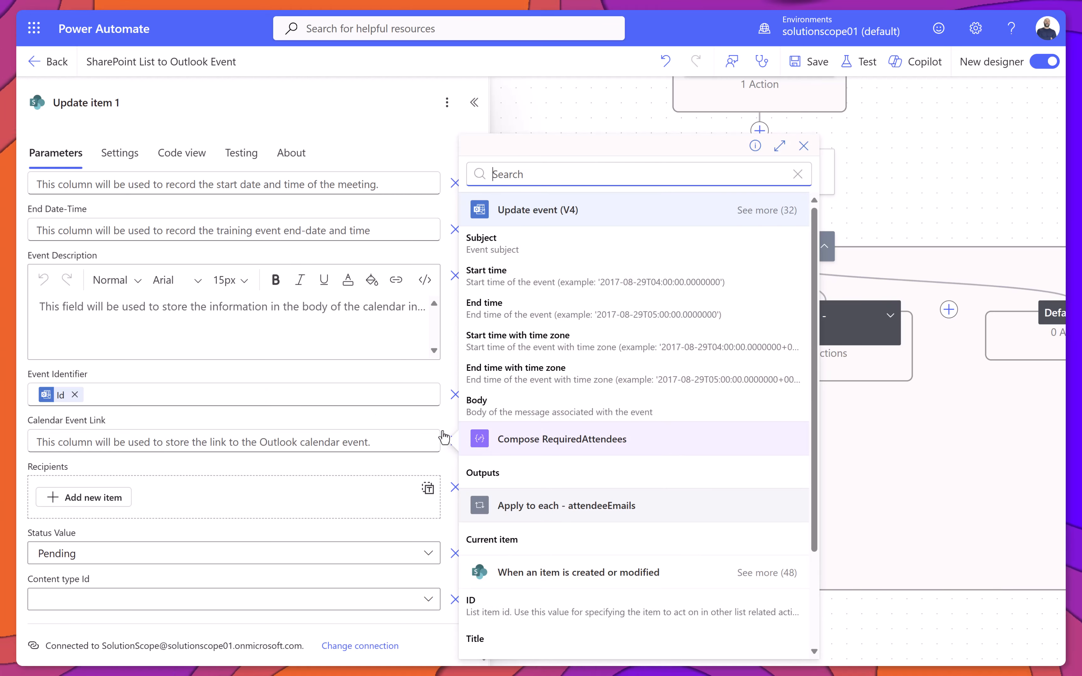
{"action": "left_click", "coordinate": [767, 213]}
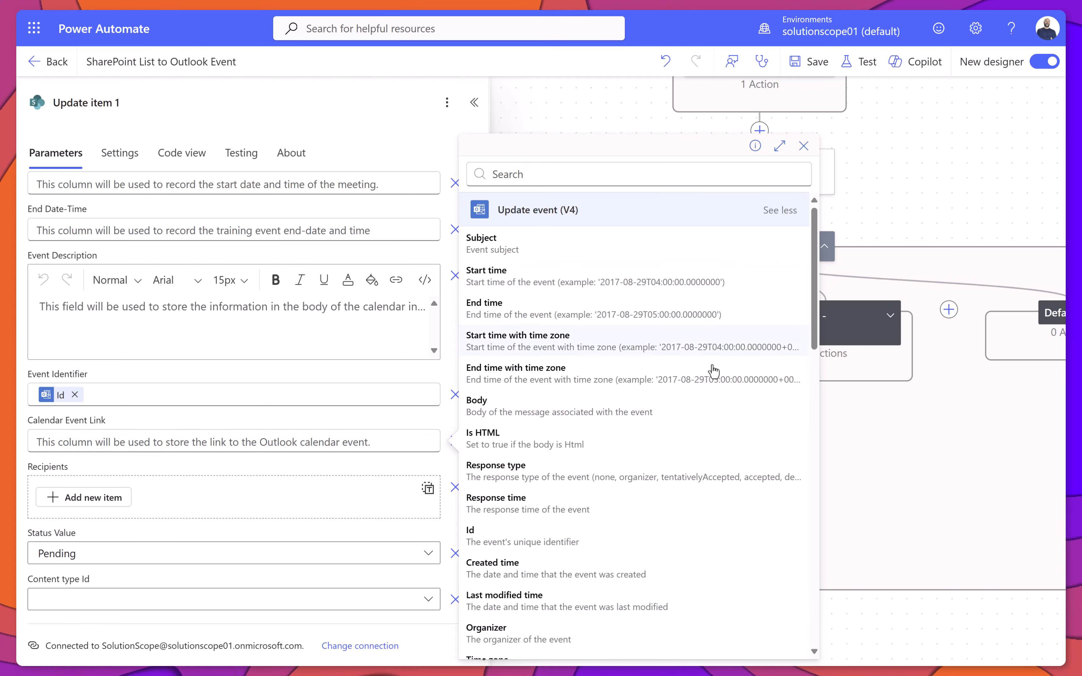
{"action": "scroll", "coordinate": [676, 466], "scroll_direction": "down", "scroll_amount": 5}
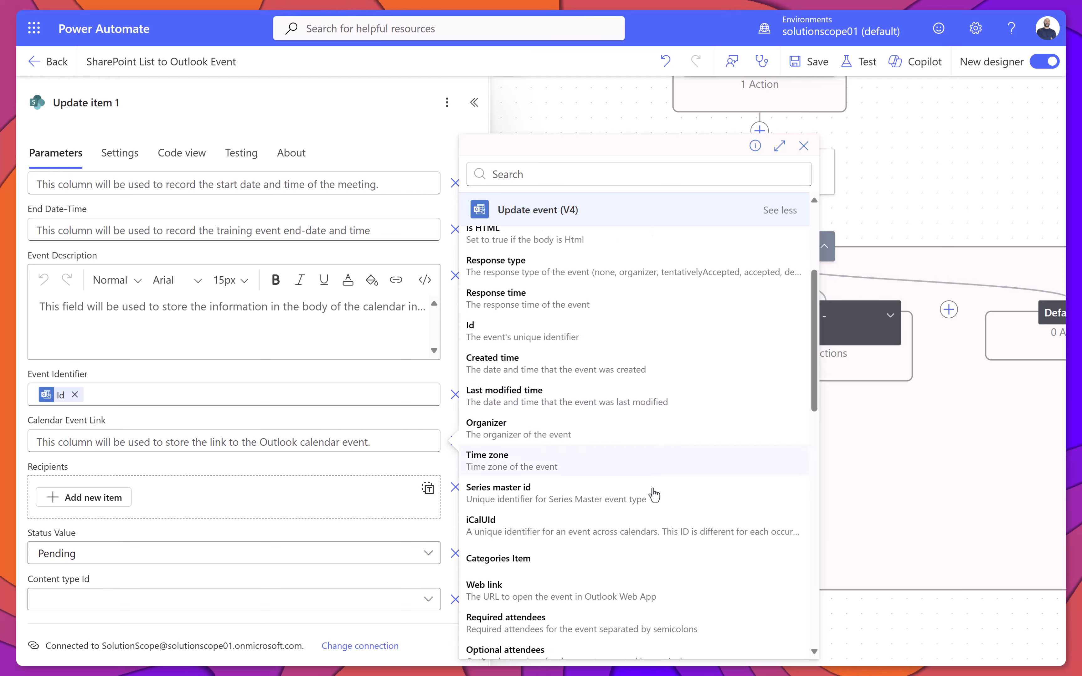
{"action": "left_click", "coordinate": [549, 589]}
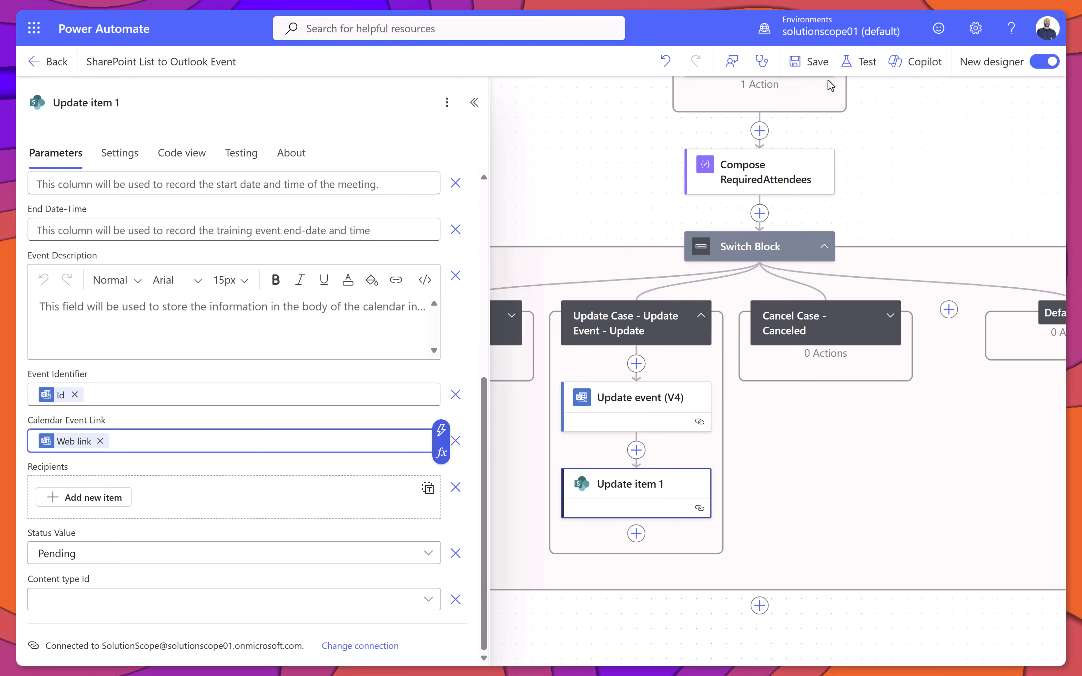
{"action": "left_click", "coordinate": [815, 66]}
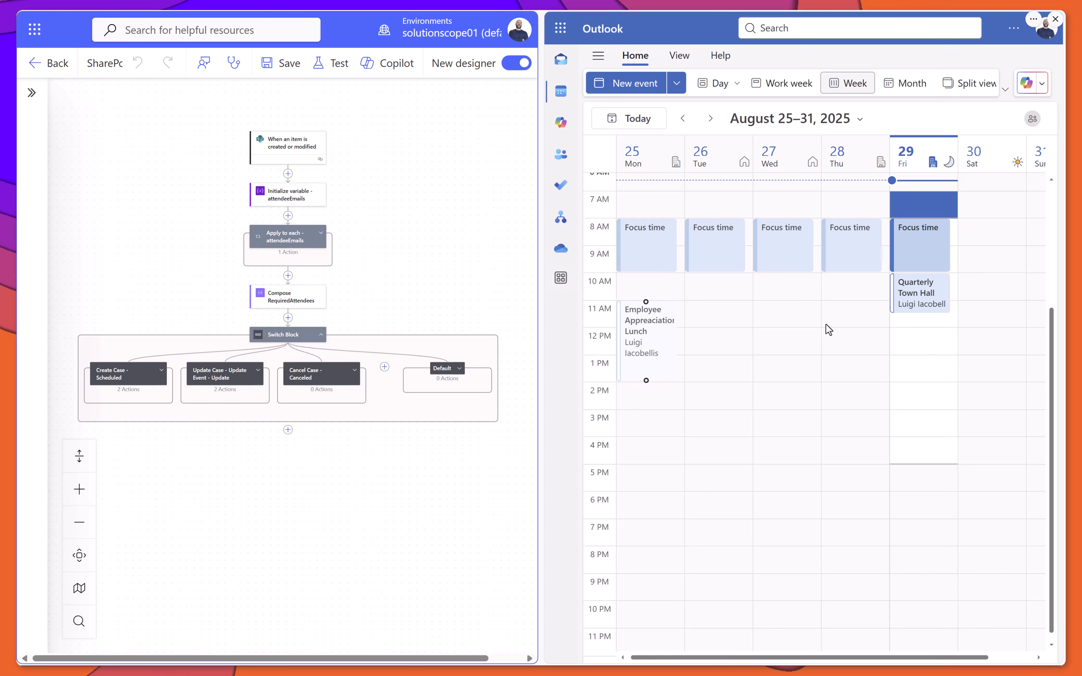
- View the Quarterly Town Hall event in Outlook and set its SharePoint item's Start Date-Time to 8/29/2025 02:00 PM
{"action": "double_click", "coordinate": [911, 303]}
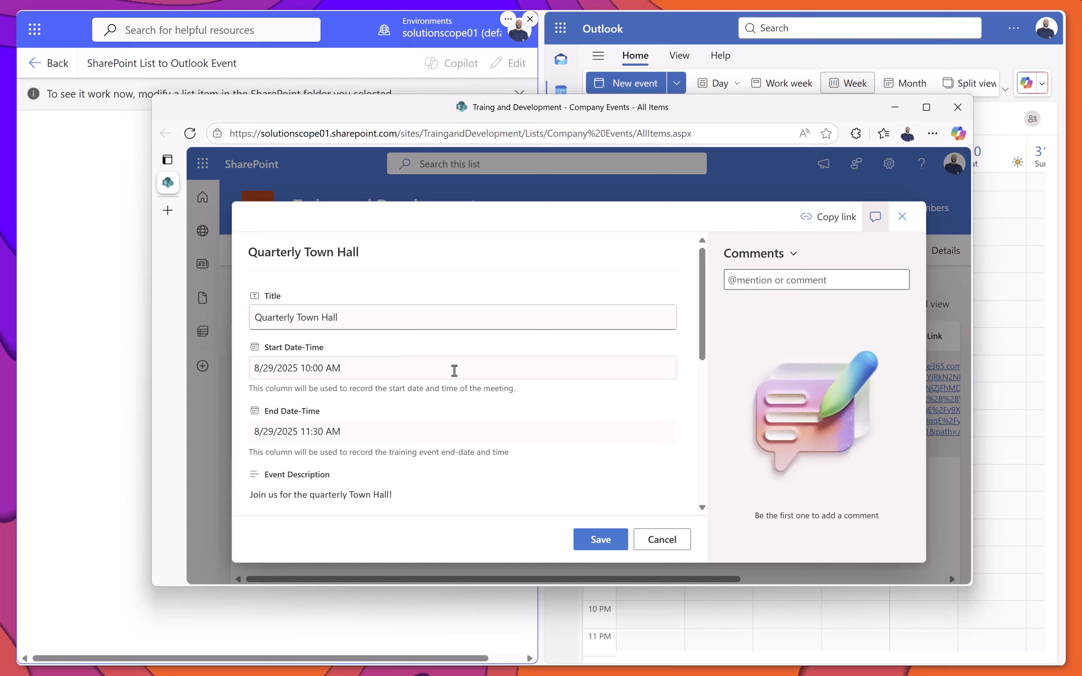
{"action": "left_click", "coordinate": [454, 369]}
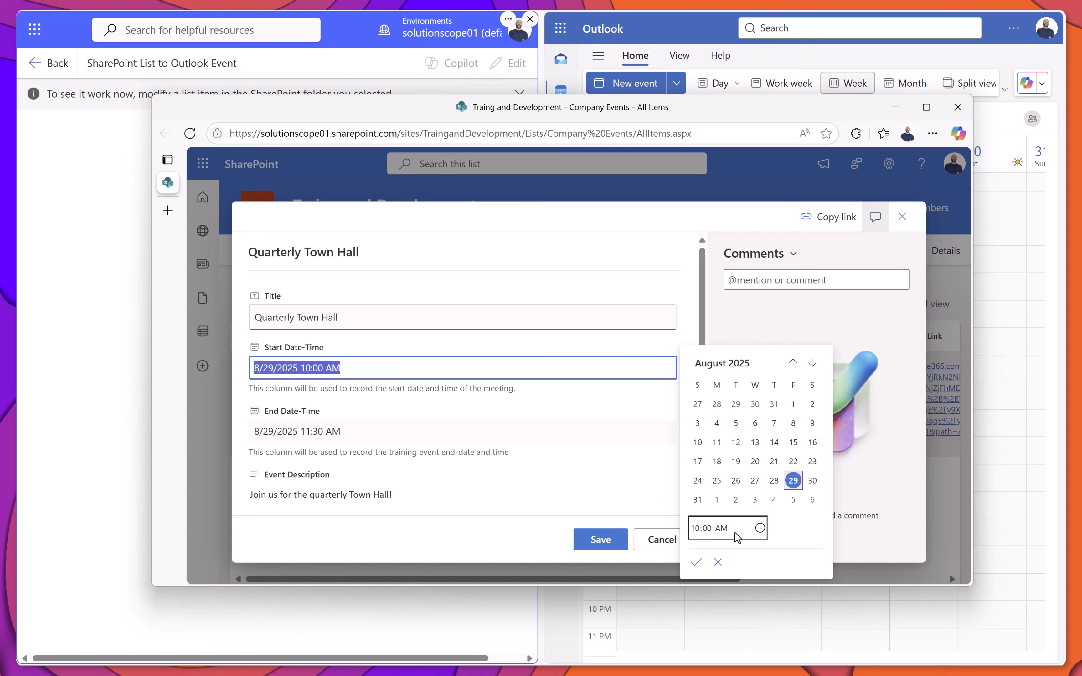
{"action": "left_click", "coordinate": [759, 528]}
{"action": "left_click", "coordinate": [709, 449]}
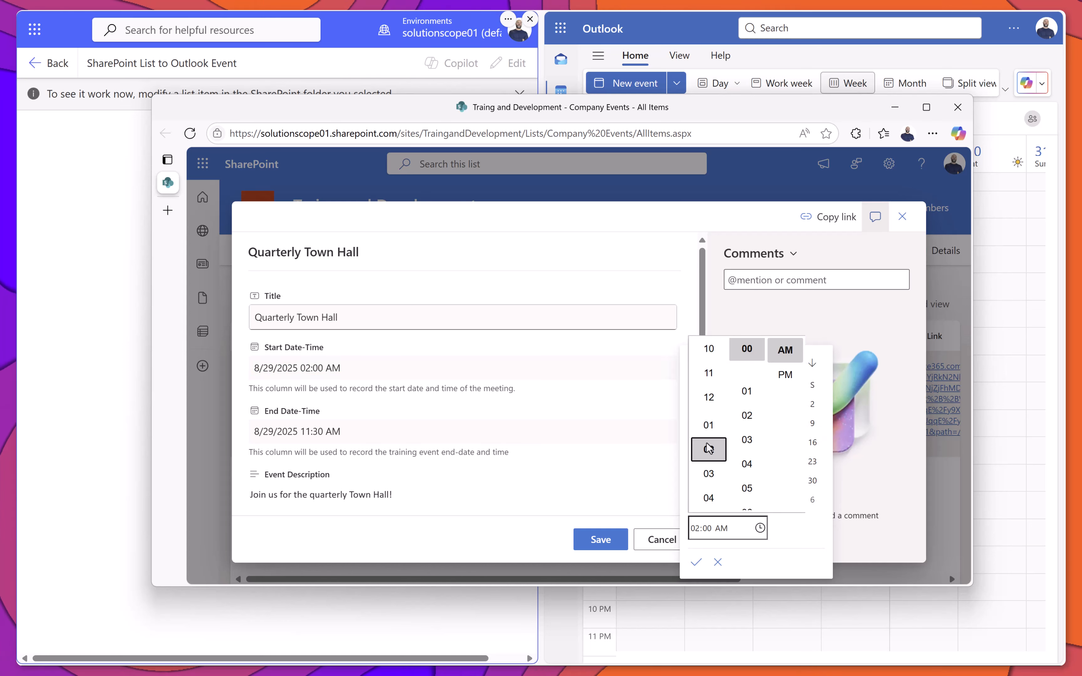
{"action": "left_click", "coordinate": [784, 373]}
{"action": "left_click", "coordinate": [696, 564]}
- Set the Quarterly Town Hall item's End Date-Time to 8/29/2025 03:30 PM
{"action": "left_click", "coordinate": [451, 432]}
{"action": "left_click", "coordinate": [328, 366]}
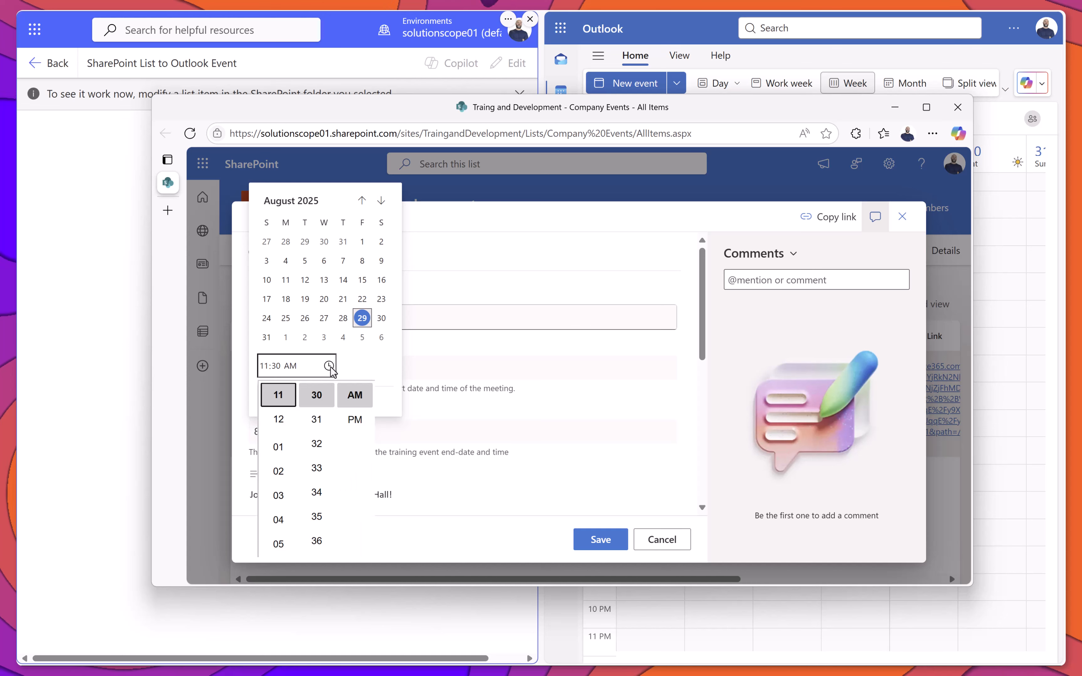
{"action": "left_click", "coordinate": [278, 495]}
{"action": "left_click", "coordinate": [355, 420]}
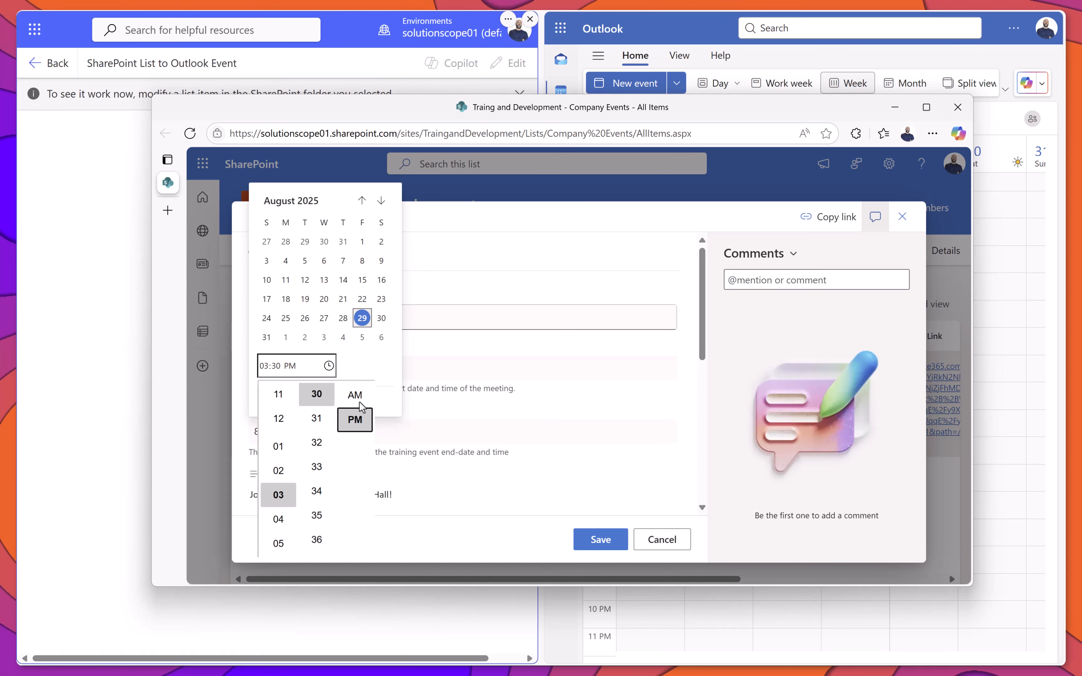
{"action": "left_click", "coordinate": [265, 401]}
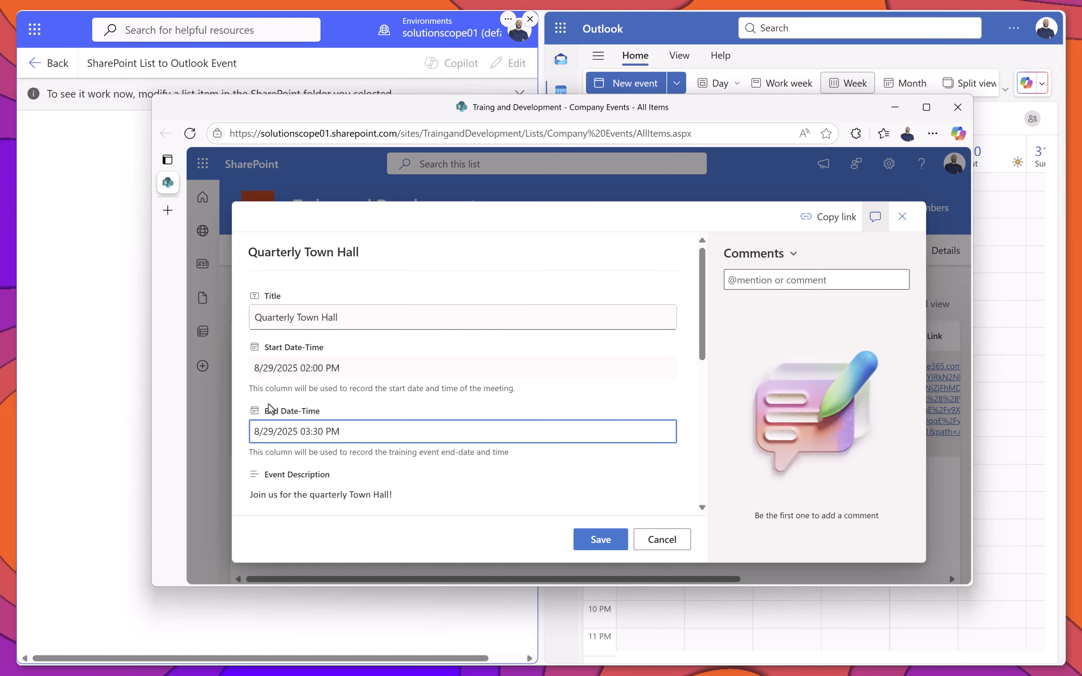
{"action": "left_click", "coordinate": [363, 255]}
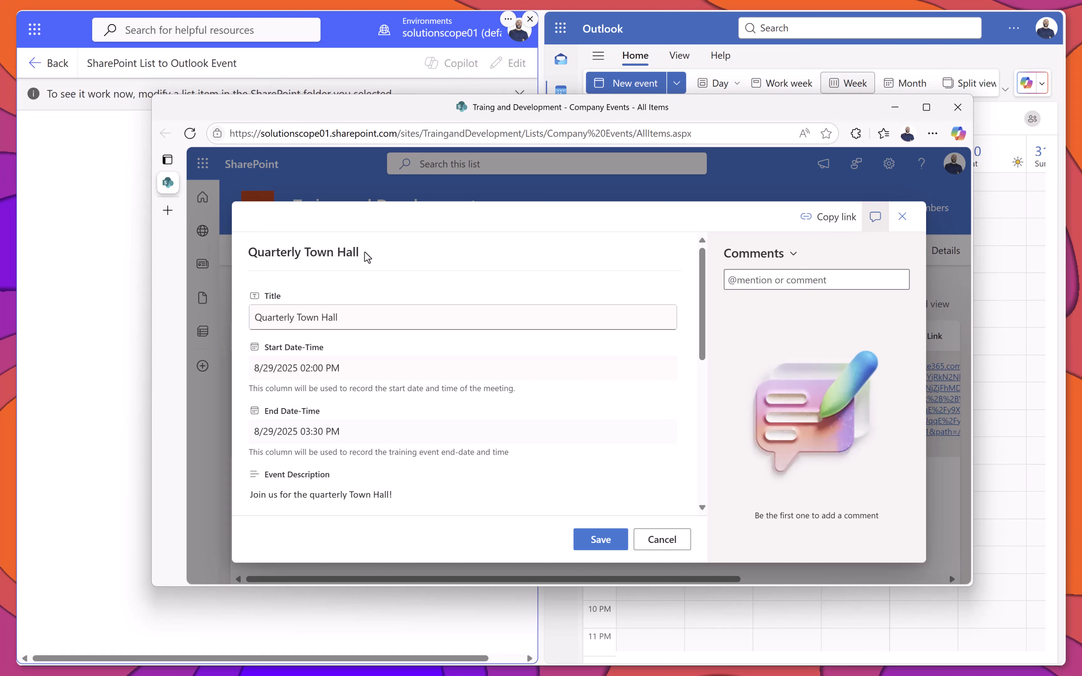
- Change the list item's Title to Quarterly Town Hall Updated
{"action": "triple_click", "coordinate": [360, 319]}
{"action": "left_click", "coordinate": [361, 322]}
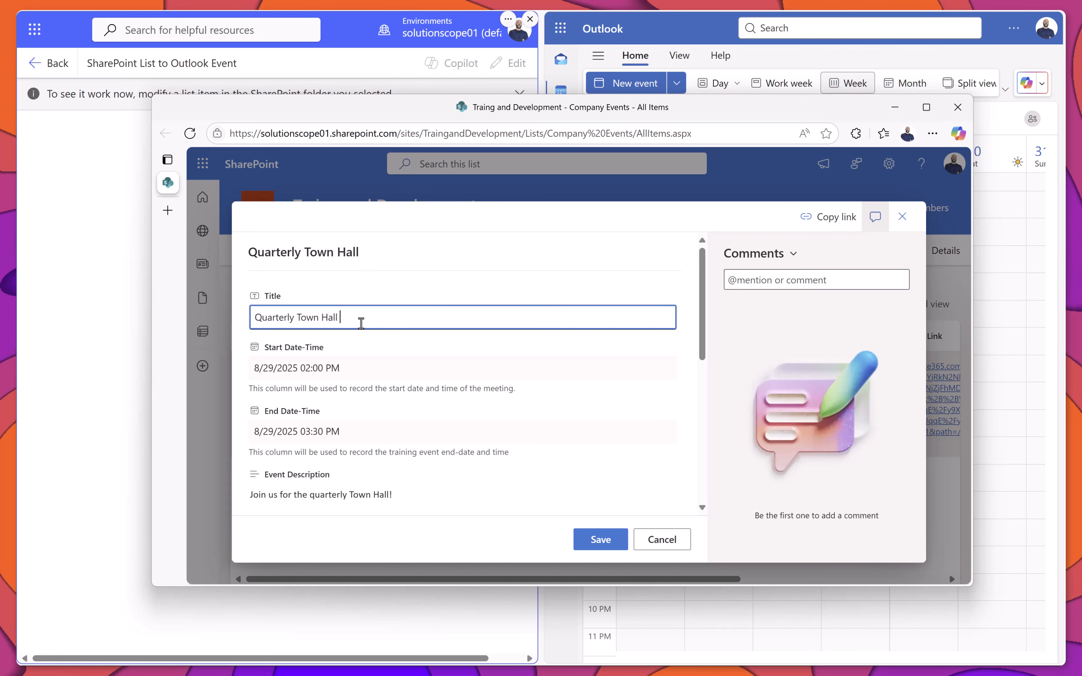
{"action": "type", "text": "Updated"}
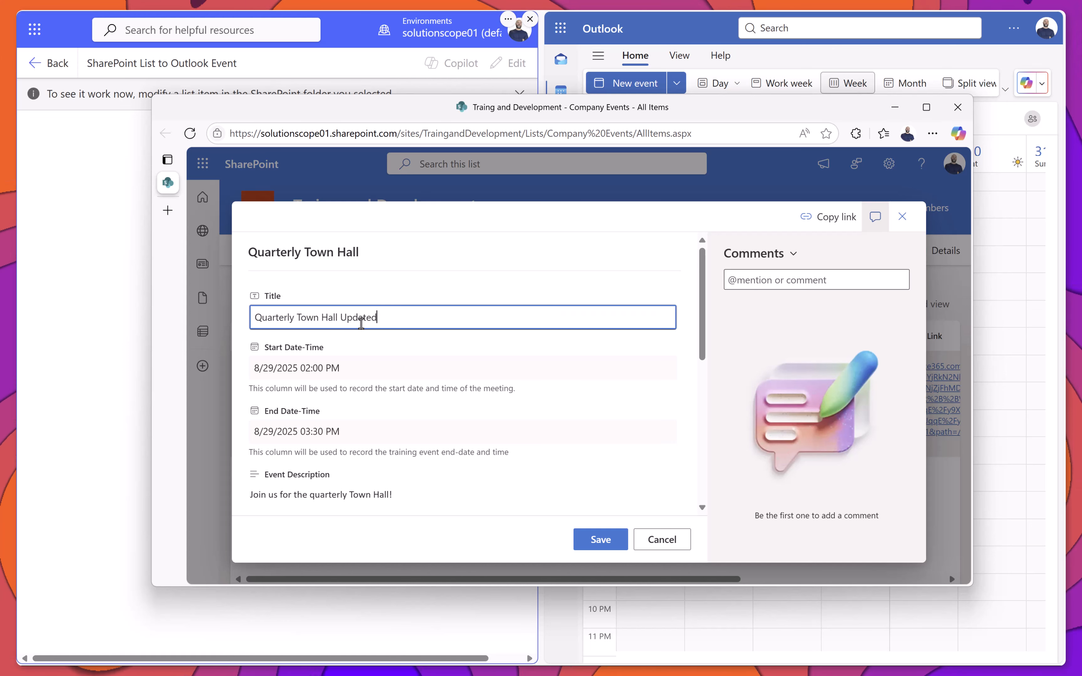
- Set the item's Status to Update, save it, and open the Quarterly Town Hall event in the Outlook calendar
{"action": "scroll", "coordinate": [474, 329], "scroll_direction": "down", "scroll_amount": 1}
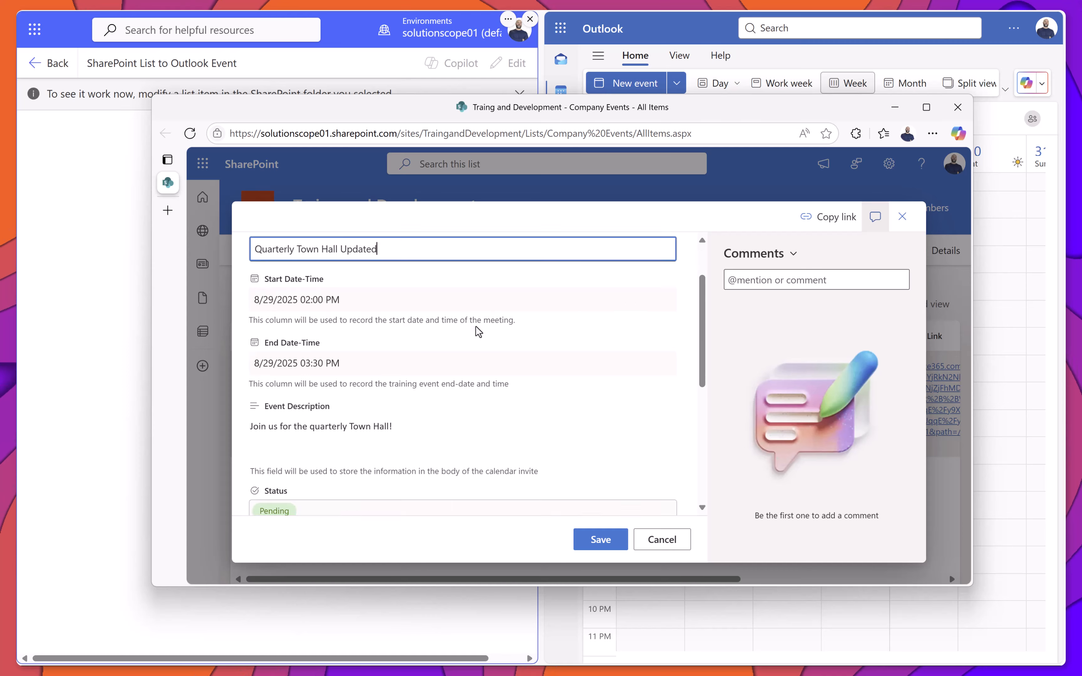
{"action": "scroll", "coordinate": [476, 329], "scroll_direction": "down", "scroll_amount": 2}
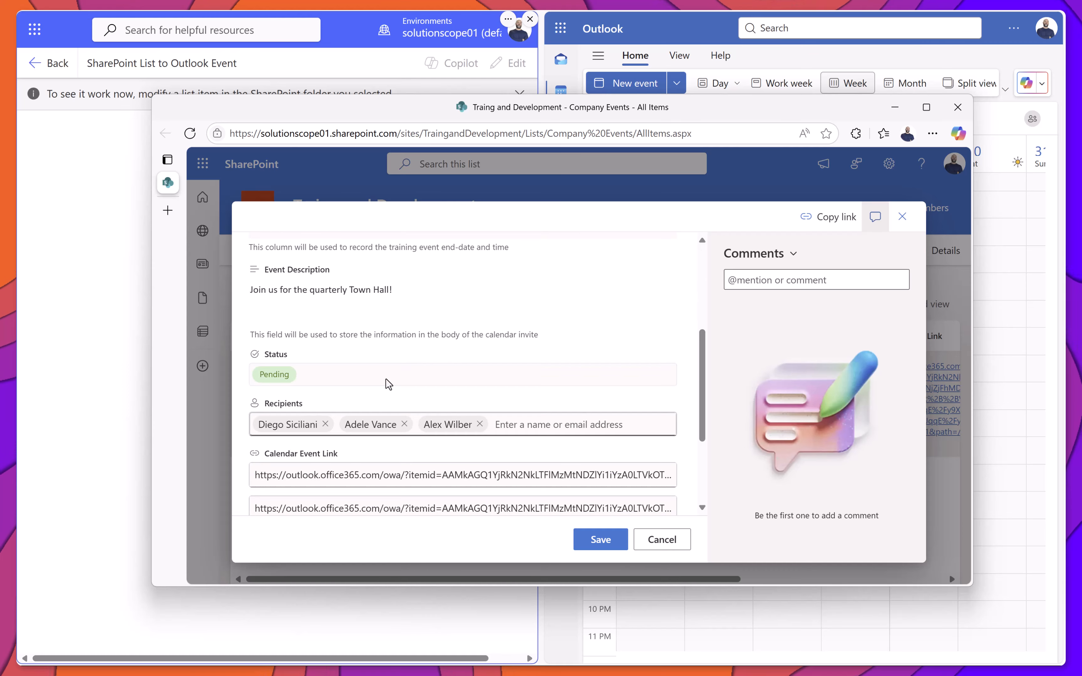
{"action": "left_click", "coordinate": [388, 383]}
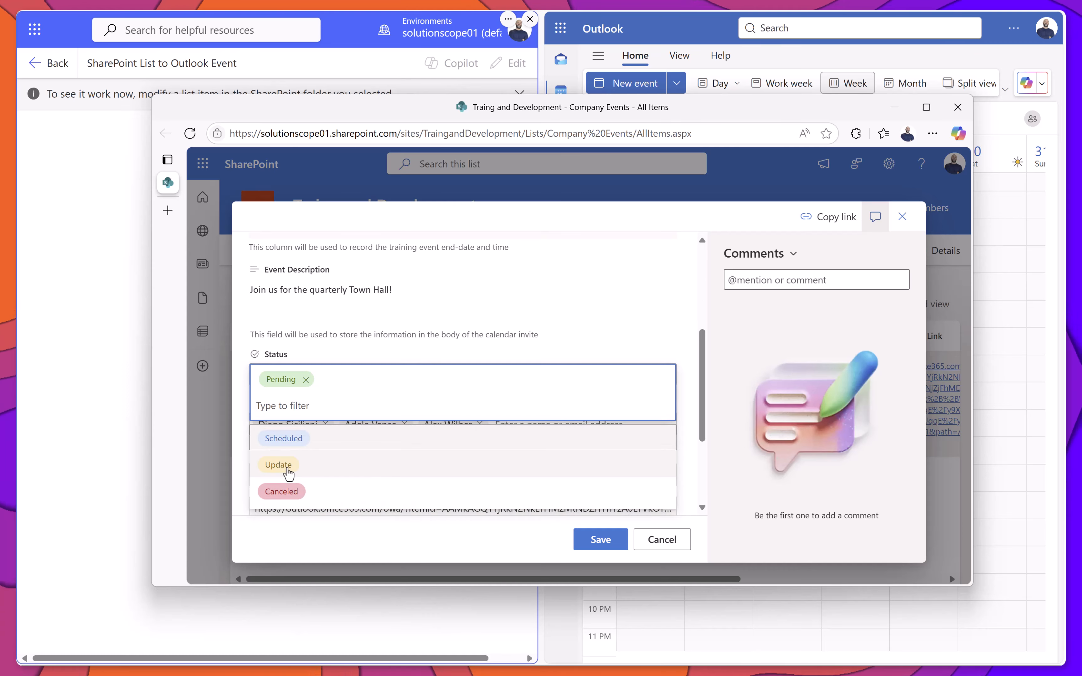
{"action": "left_click", "coordinate": [278, 465]}
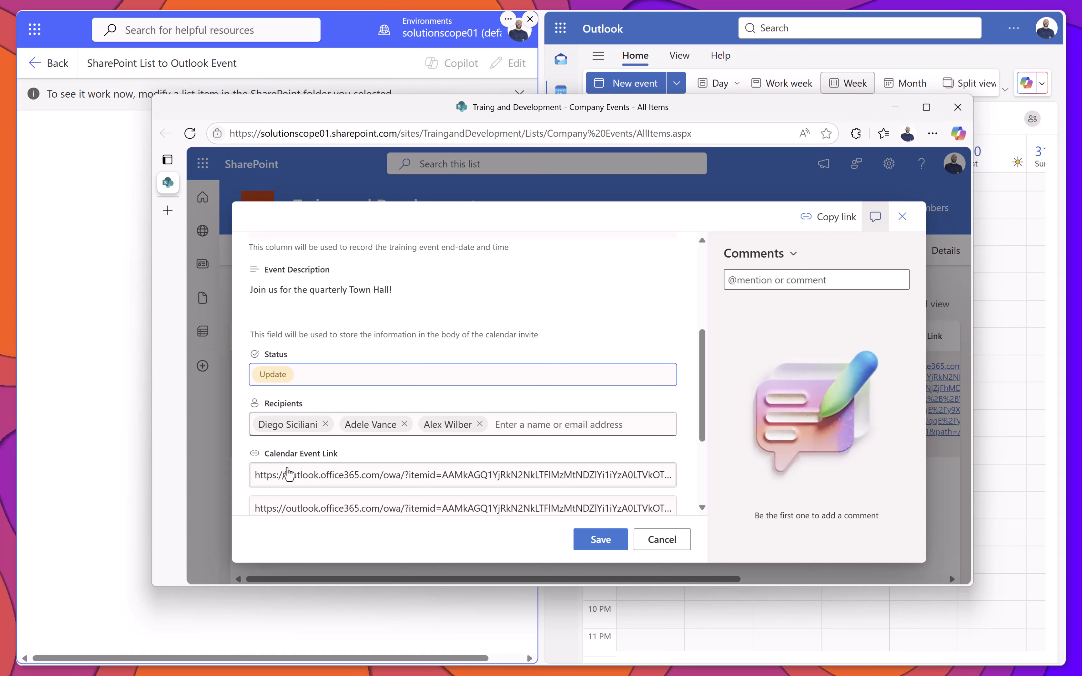
{"action": "left_click", "coordinate": [597, 541]}
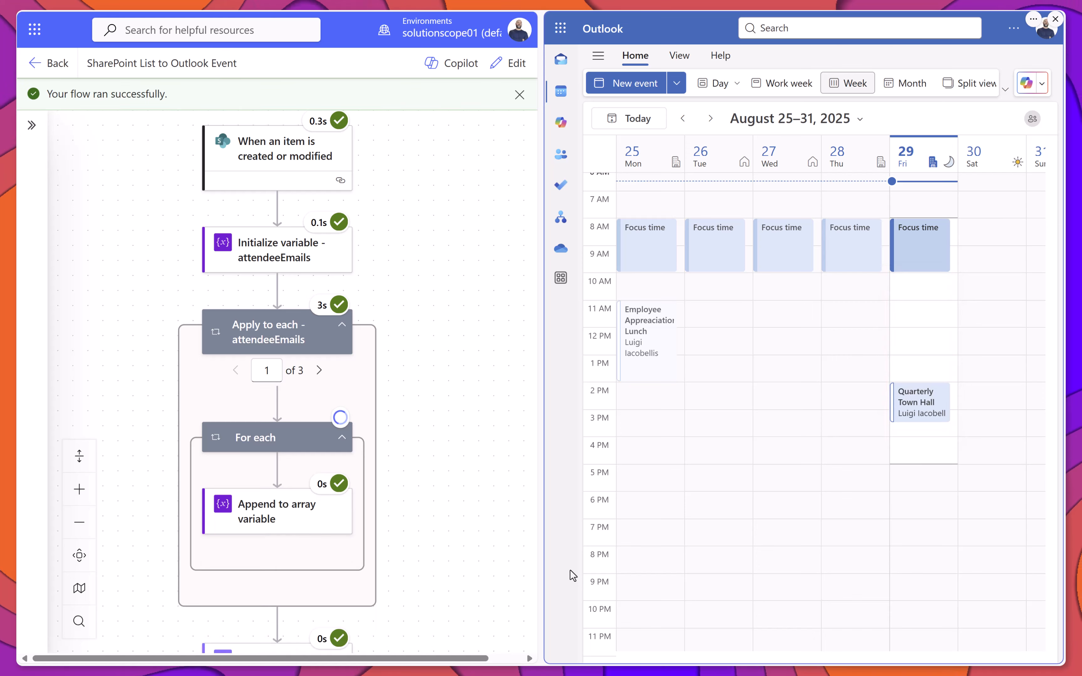
{"action": "double_click", "coordinate": [909, 404]}
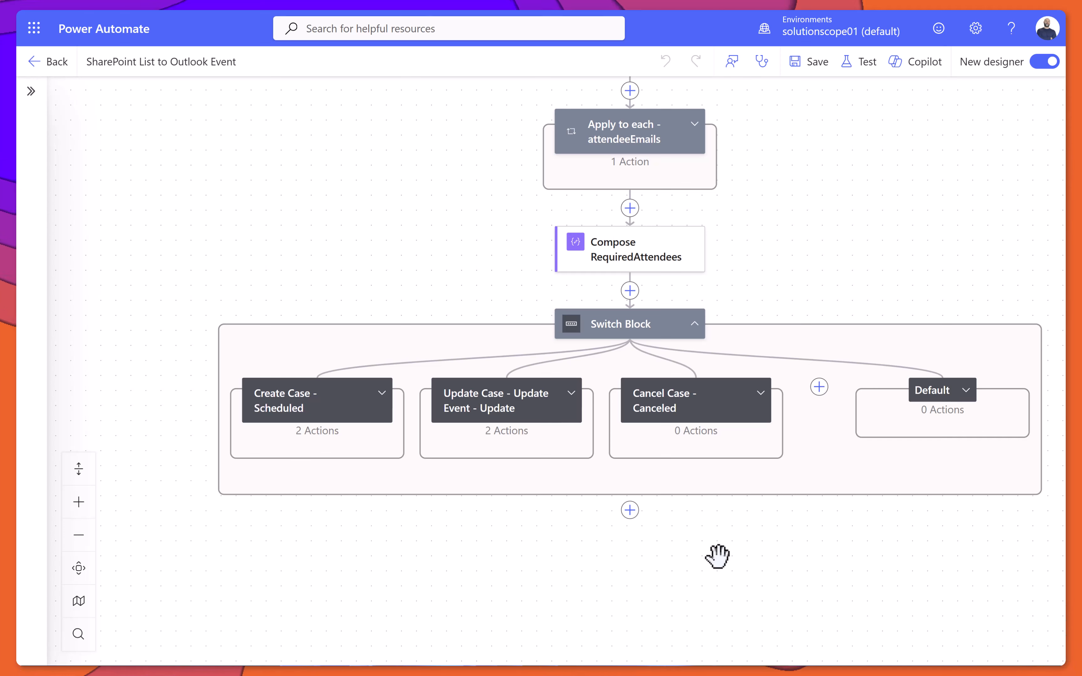
- Add an Office 365 Outlook Delete event (V2) action to the Cancel Case of the Switch Block
{"action": "left_click", "coordinate": [760, 391]}
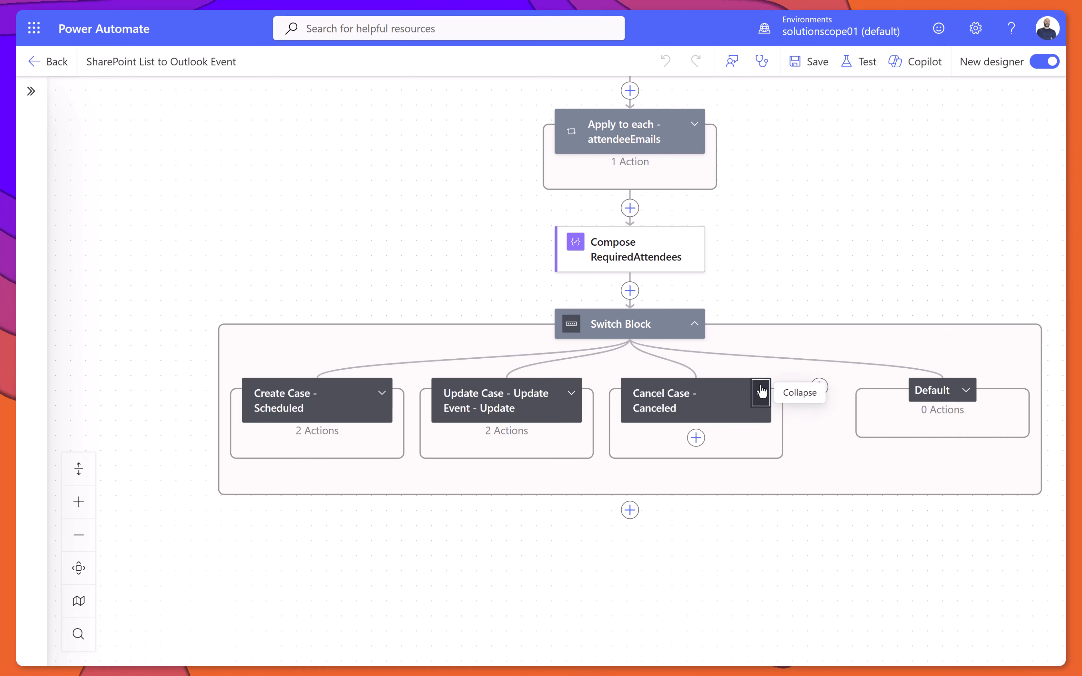
{"action": "left_click", "coordinate": [694, 439]}
{"action": "type", "text": "delete event"}
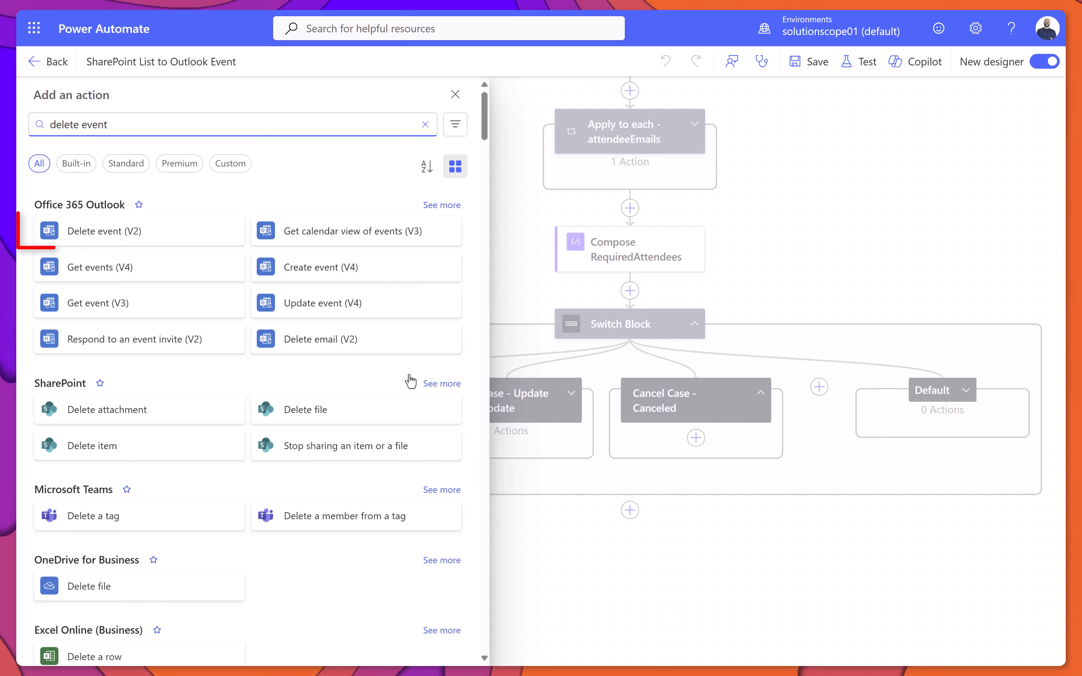
{"action": "left_click", "coordinate": [177, 240]}
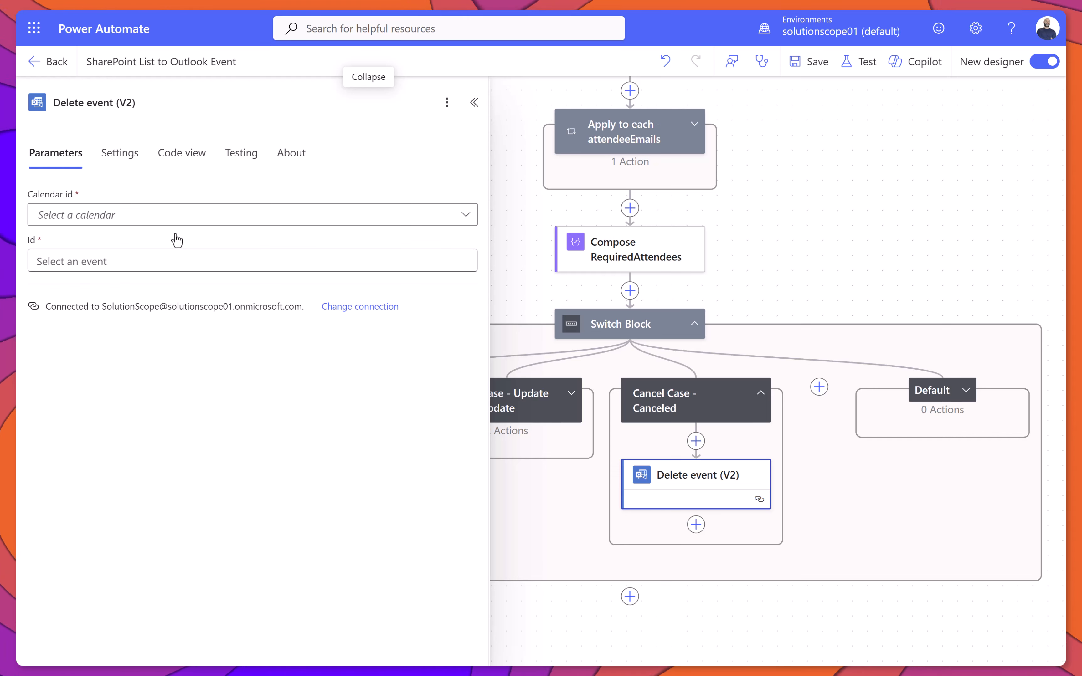
- Set the Delete event action's Calendar id to Calendar and its Id to the trigger's Event Identifier, and save the flow
{"action": "left_click", "coordinate": [178, 254]}
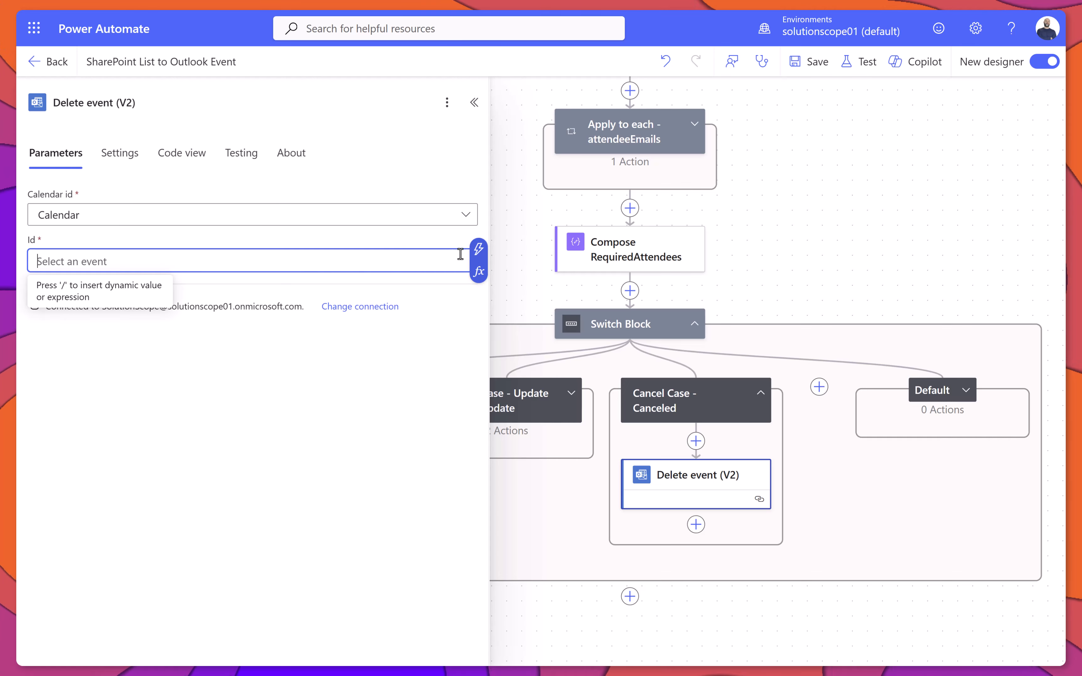
{"action": "left_click", "coordinate": [478, 249]}
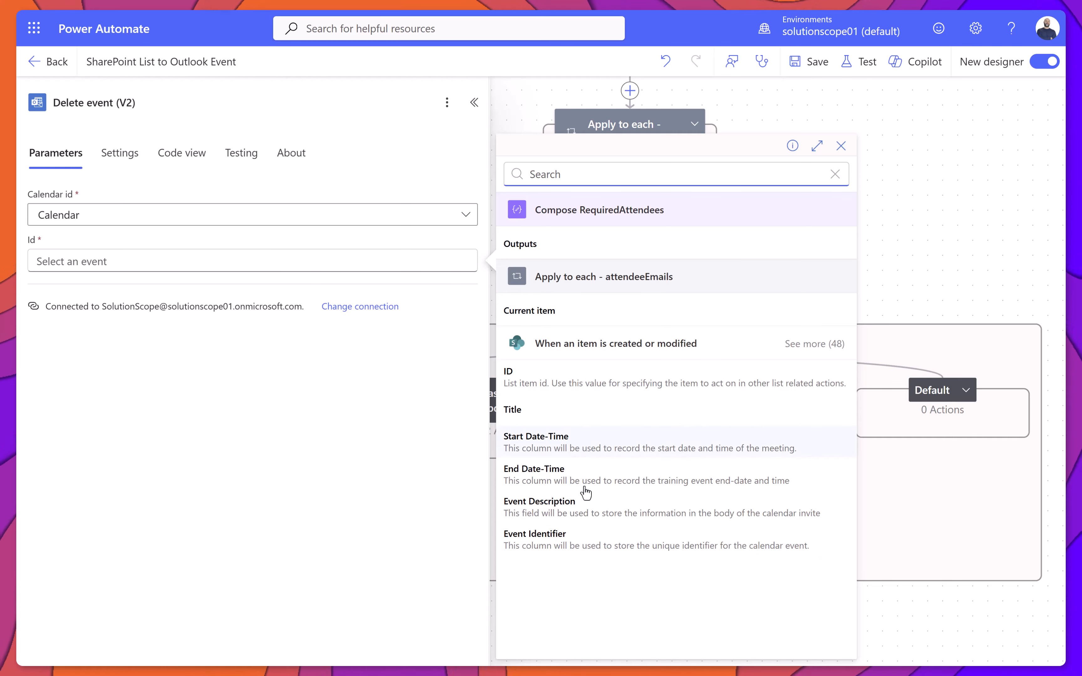
{"action": "left_click", "coordinate": [590, 548]}
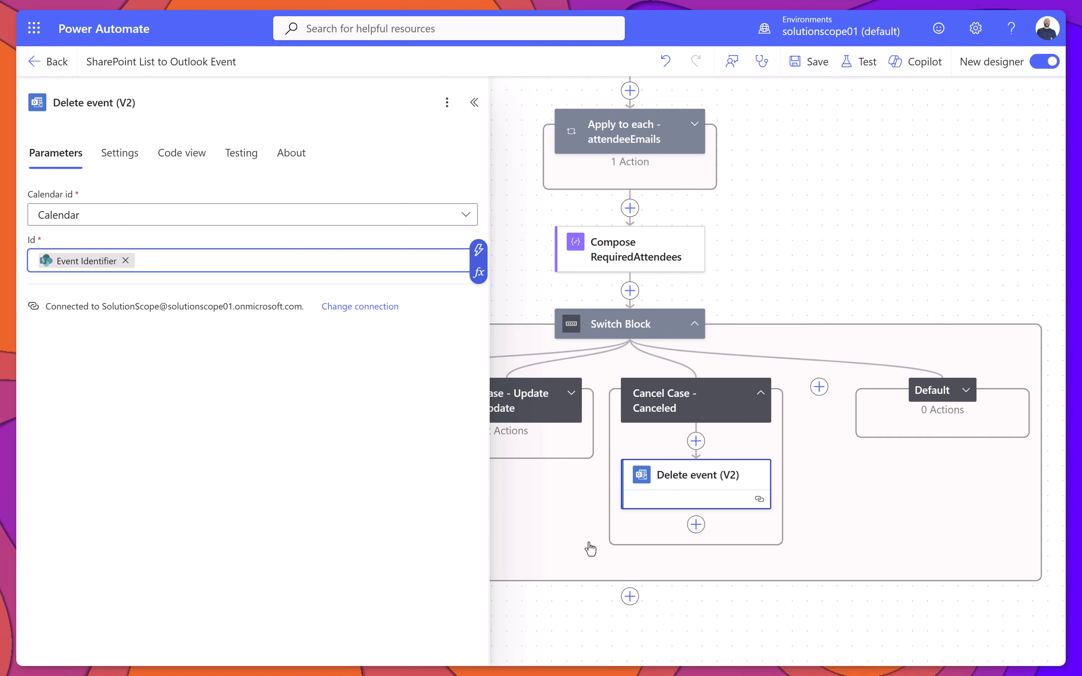
{"action": "left_click", "coordinate": [817, 70]}
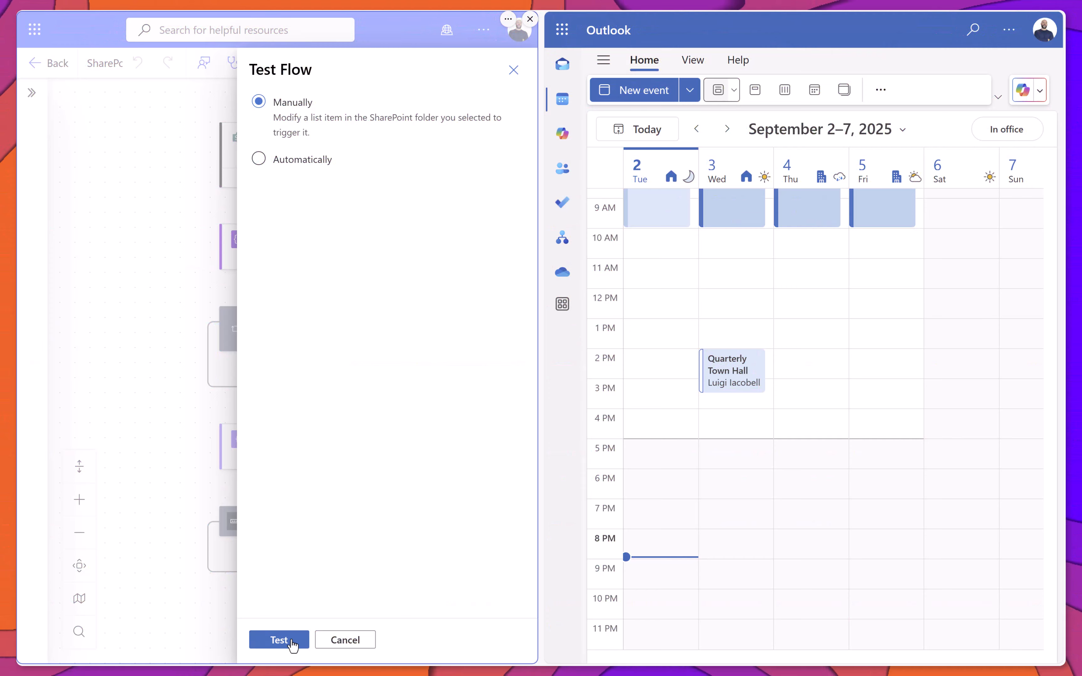
- Start a manual flow test and save the Quarterly Town Hall Updated item in SharePoint with its Status set to Canceled
{"action": "left_click", "coordinate": [293, 645]}
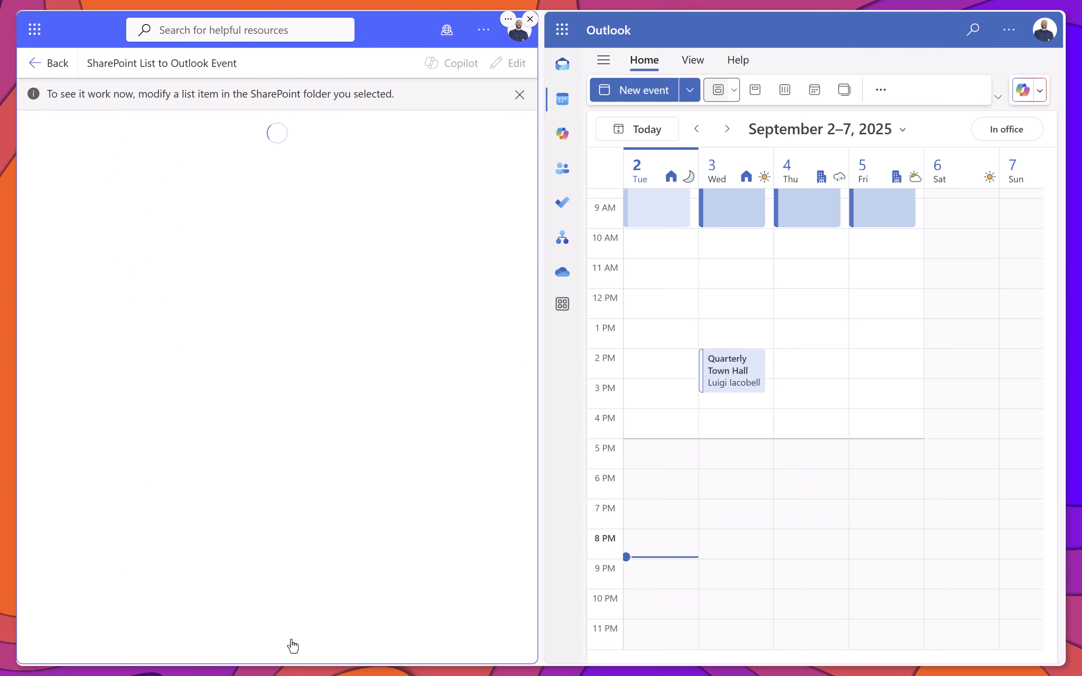
{"action": "key", "text": "alt+Tab"}
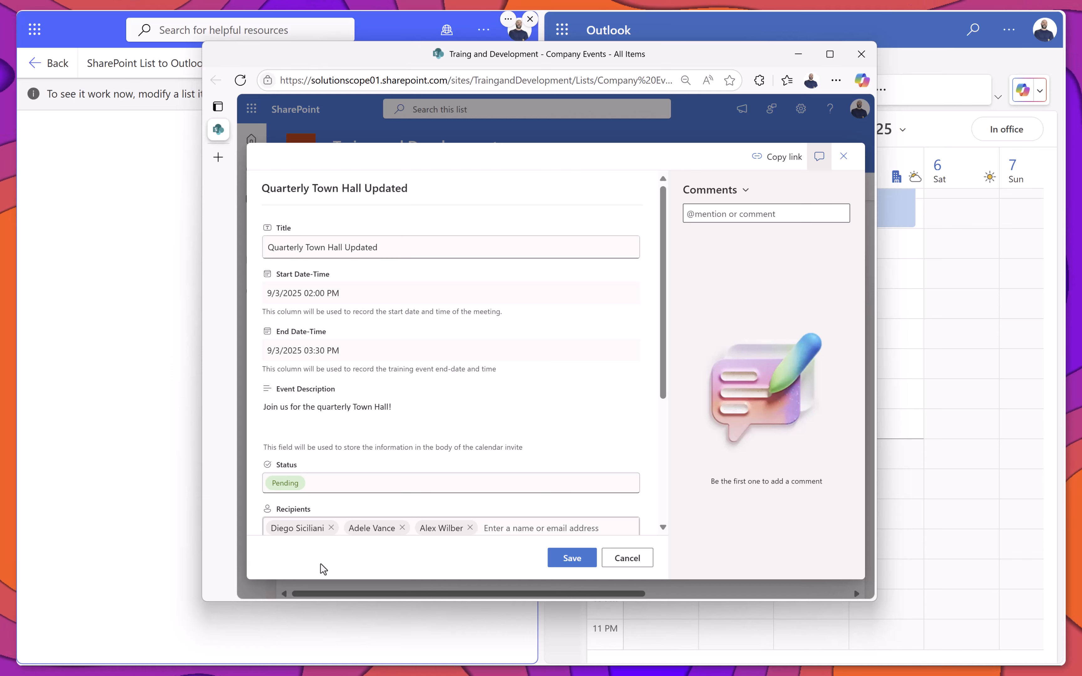
{"action": "left_click", "coordinate": [344, 483]}
{"action": "left_click", "coordinate": [292, 453]}
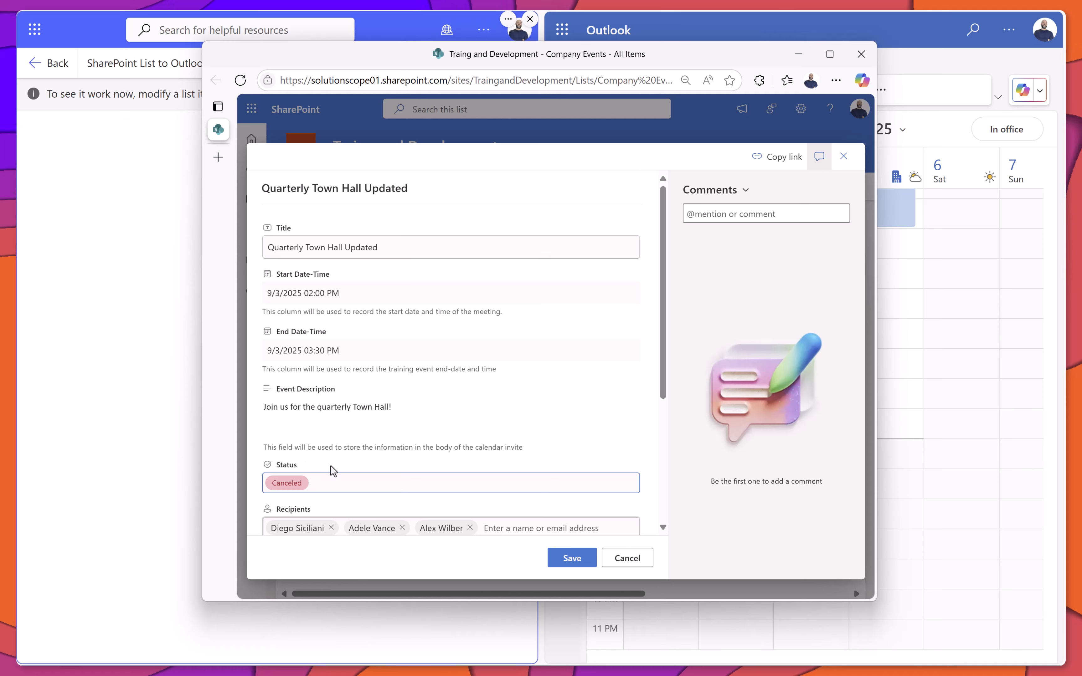
{"action": "left_click", "coordinate": [584, 564]}
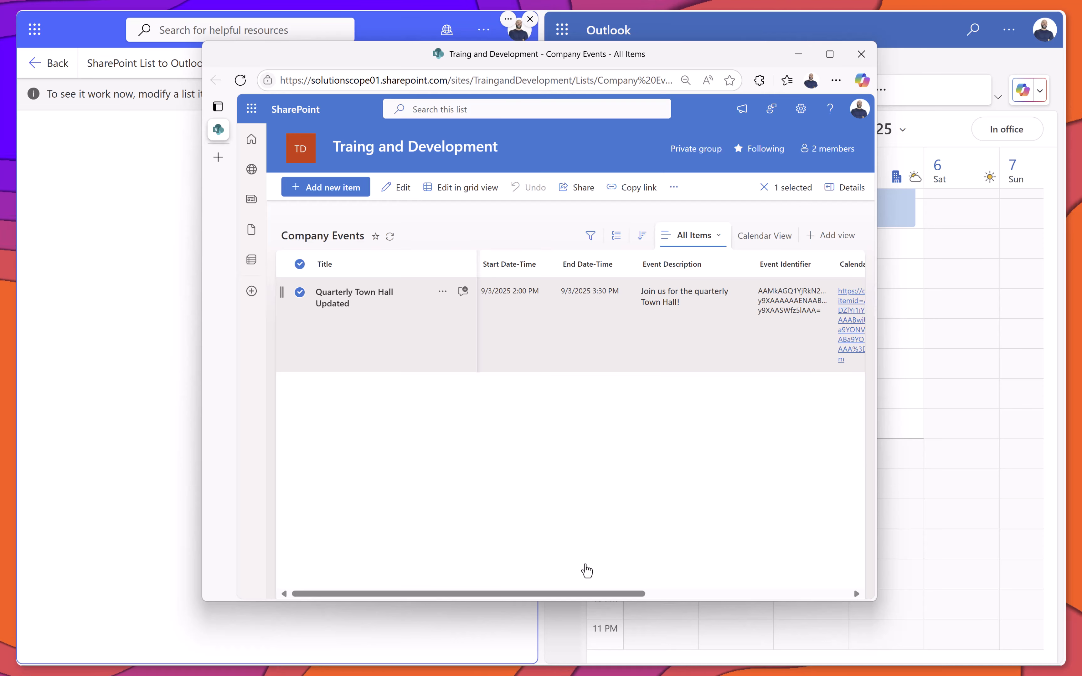
{"action": "left_click", "coordinate": [509, 629]}
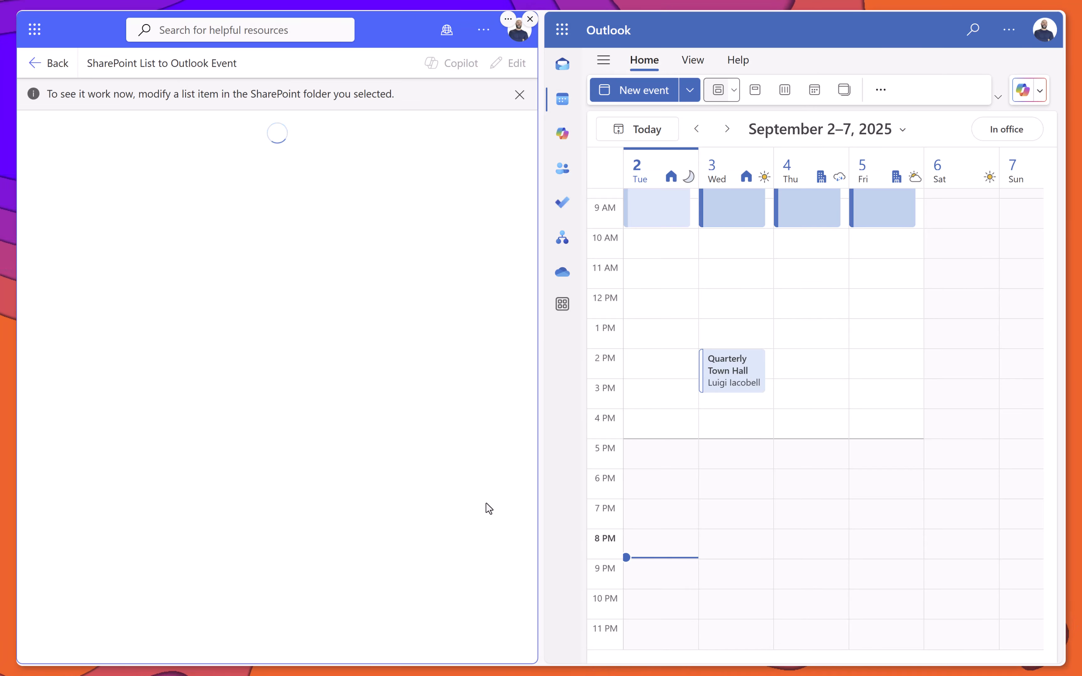